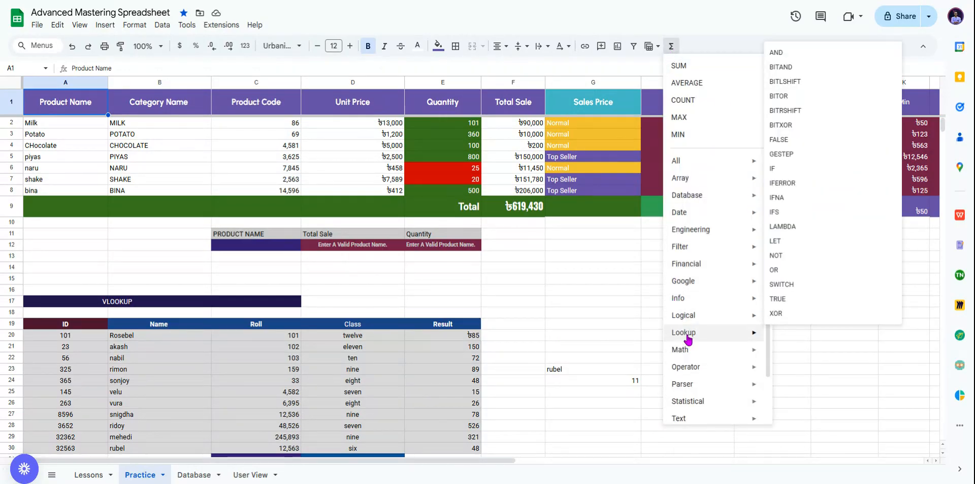
Step: Dismiss the Σ Functions Lookup list without inserting a function, leaving the Practice sheet visible
{"action": "mouse_move", "coordinate": [686, 333]}
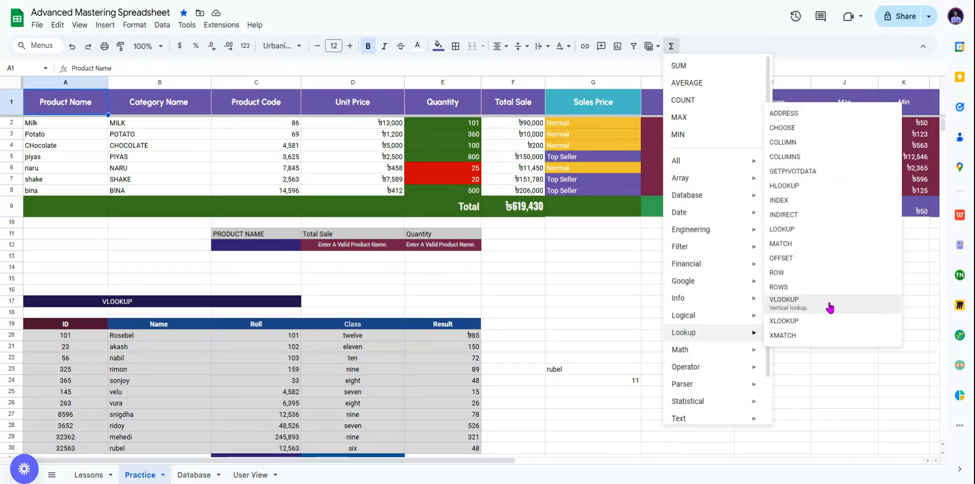
{"action": "left_click", "coordinate": [554, 304]}
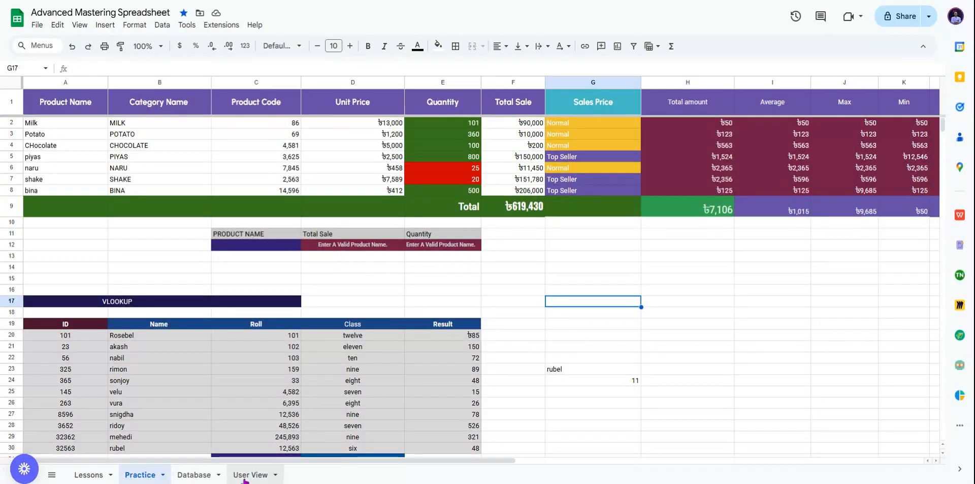
{"action": "left_click", "coordinate": [262, 455]}
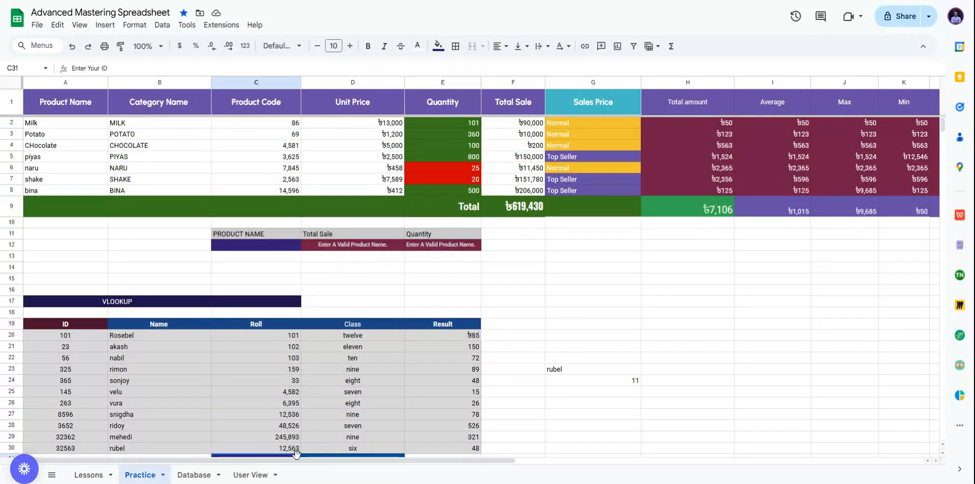
{"action": "left_click", "coordinate": [322, 456]}
{"action": "left_click_drag", "start_coordinate": [450, 466], "coordinate": [391, 462]}
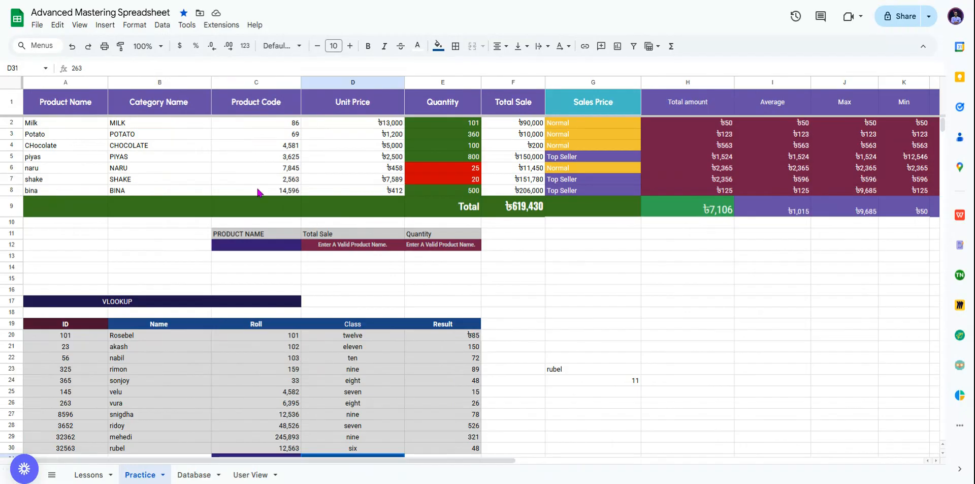
{"action": "left_click", "coordinate": [609, 265]}
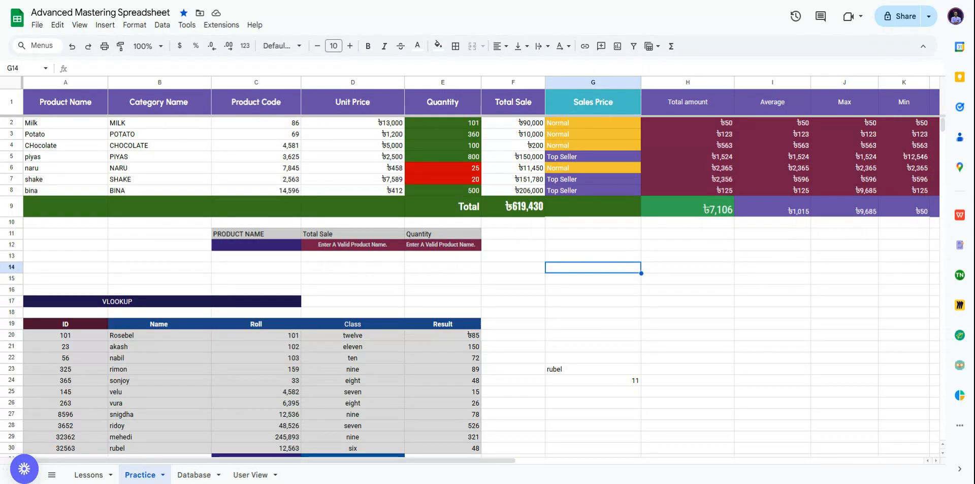
{"action": "left_click", "coordinate": [550, 243]}
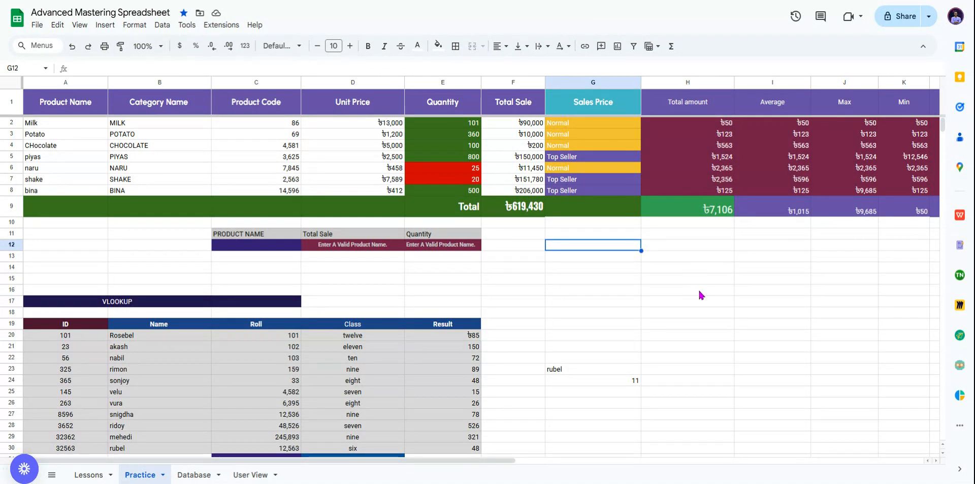
{"action": "left_click", "coordinate": [687, 279]}
{"action": "left_click", "coordinate": [790, 280]}
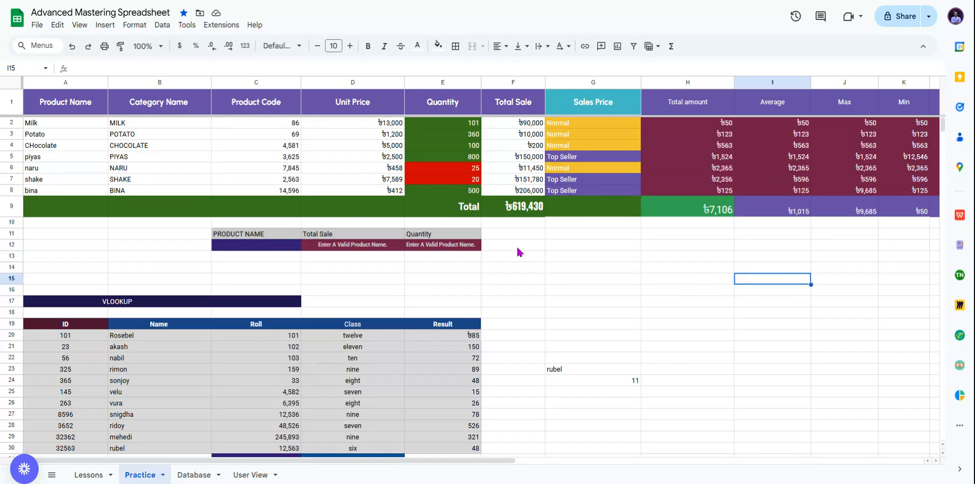
{"action": "left_click", "coordinate": [244, 246]}
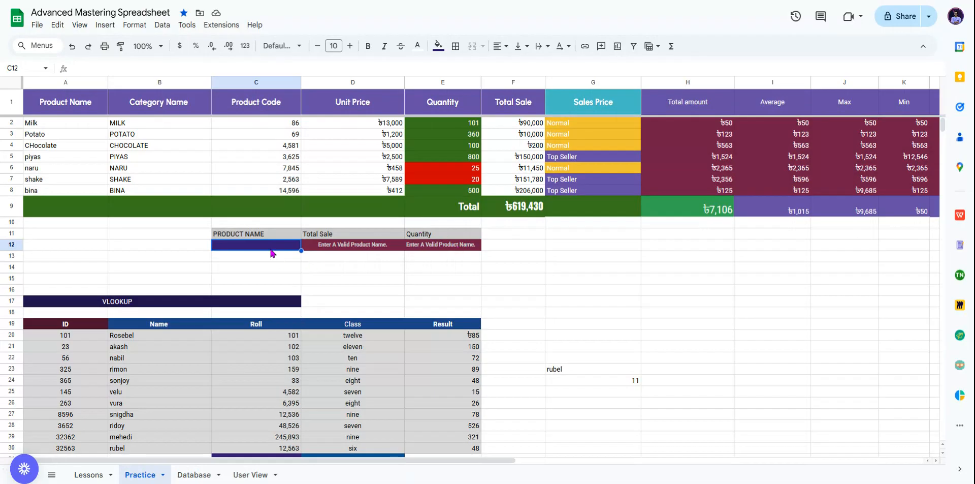
Step: Enter milk as the product name in C12 and compare the result with the Milk row
{"action": "type", "text": "milk"}
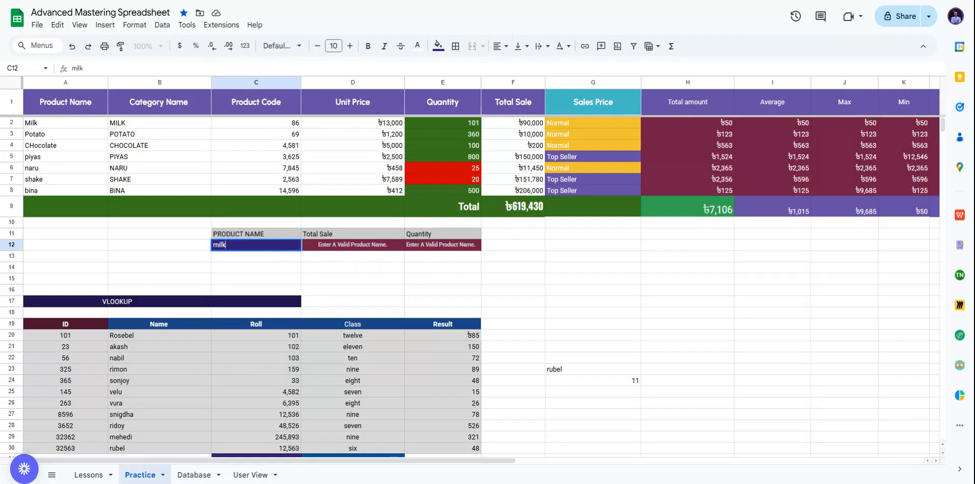
{"action": "key", "text": "Return"}
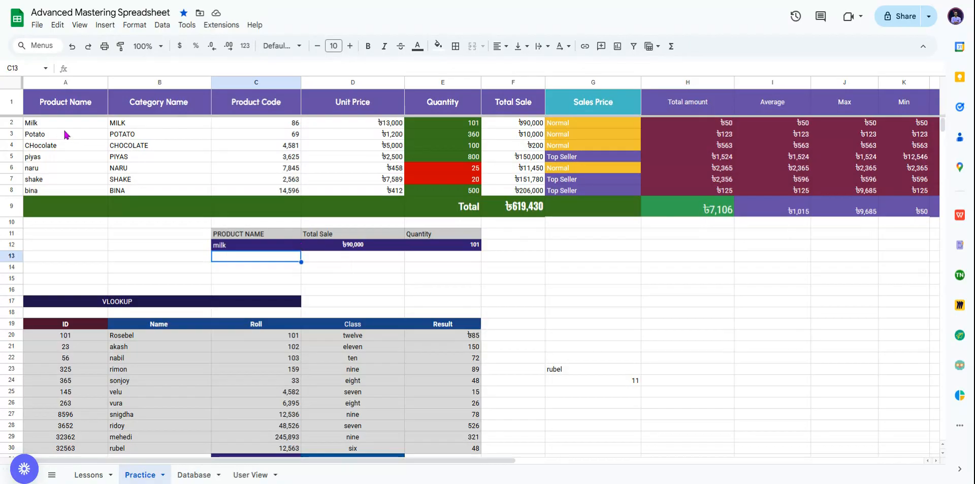
{"action": "left_click", "coordinate": [6, 123]}
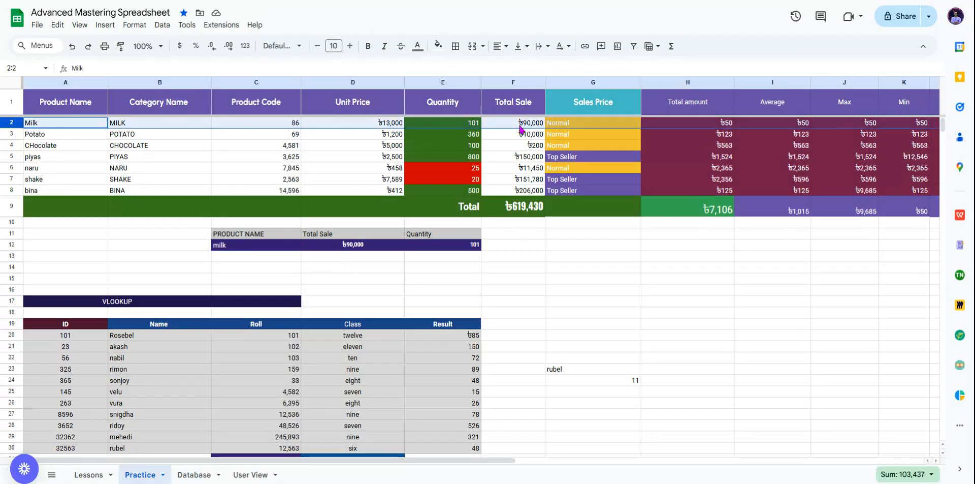
Step: Enter bina in C12 and confirm the panel shows ৳206,000 total sale and quantity 500
{"action": "left_click", "coordinate": [249, 248]}
{"action": "type", "text": "bina"}
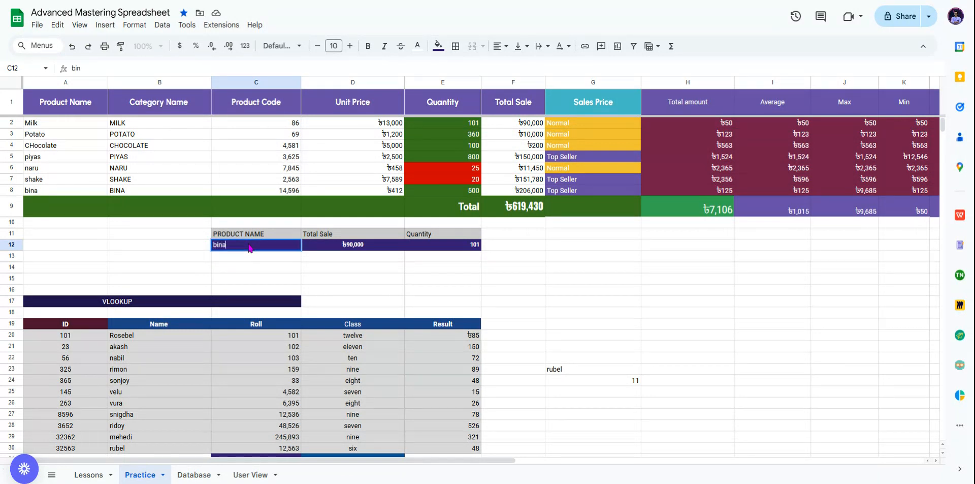
{"action": "key", "text": "Return"}
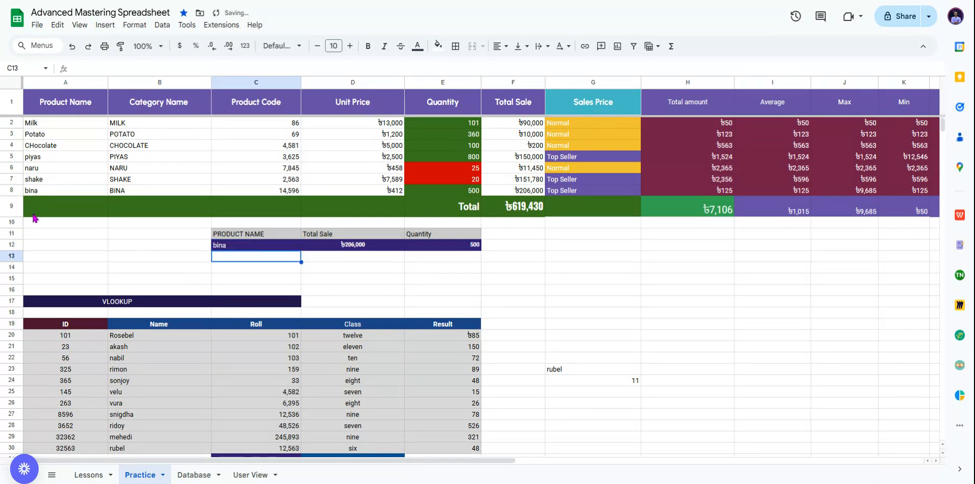
{"action": "left_click", "coordinate": [11, 191]}
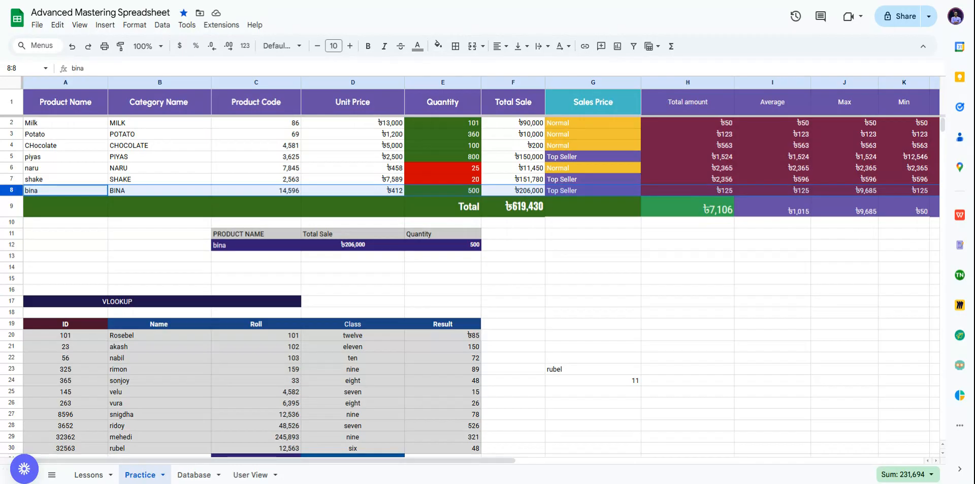
Step: Copy the grey Quantity heading into the next column and rename it Unit Price
{"action": "left_click", "coordinate": [524, 234]}
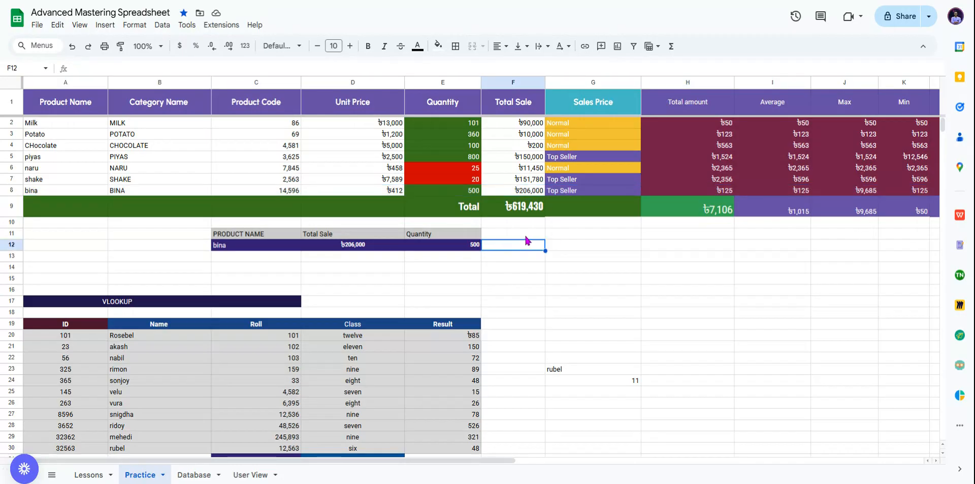
{"action": "left_click", "coordinate": [355, 81]}
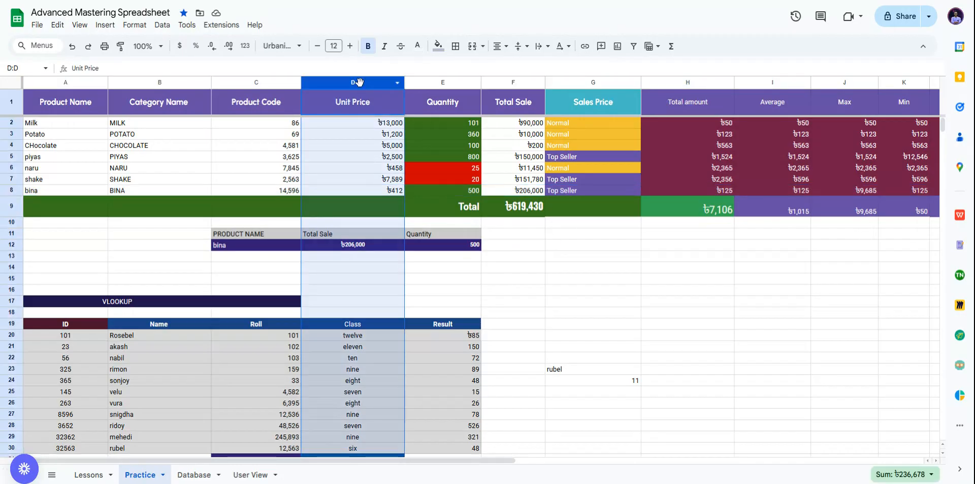
{"action": "left_click", "coordinate": [505, 232]}
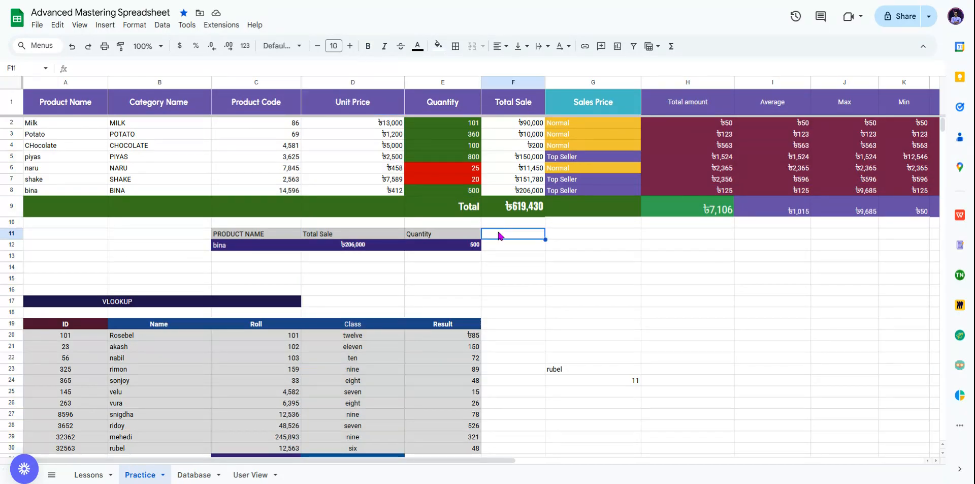
{"action": "left_click", "coordinate": [444, 238]}
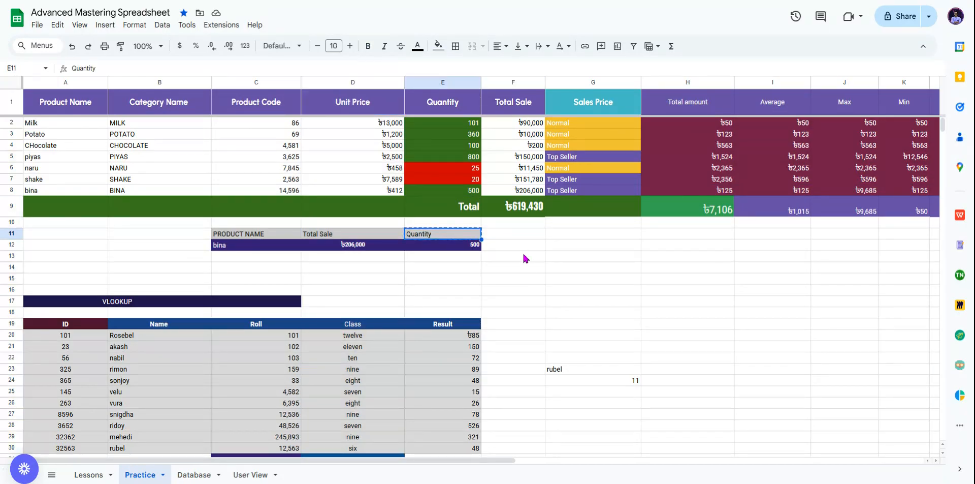
{"action": "left_click", "coordinate": [513, 233]}
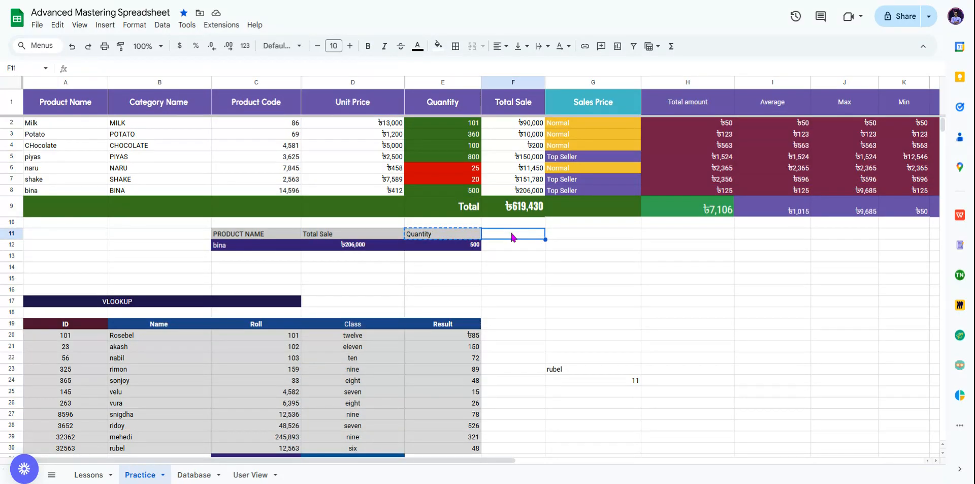
{"action": "type", "text": "Quantity"}
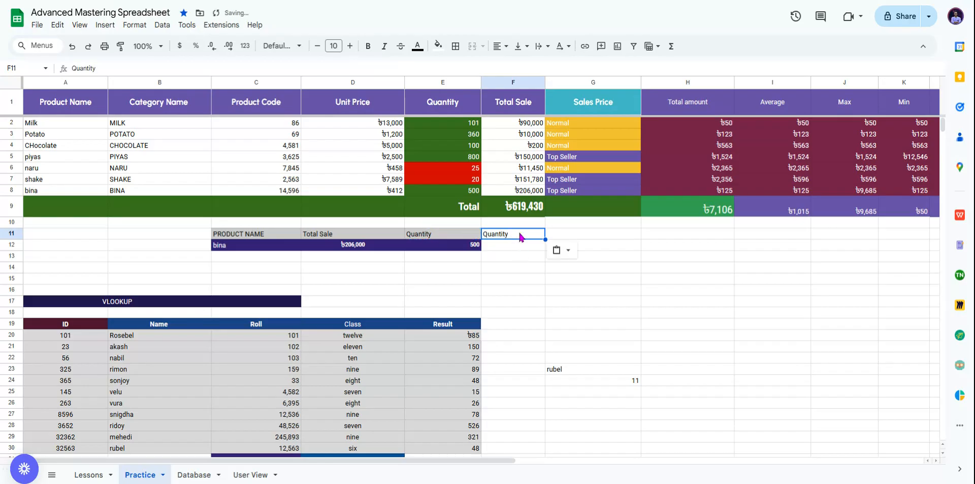
{"action": "key", "text": "ctrl+alt+v"}
{"action": "left_click", "coordinate": [515, 244]}
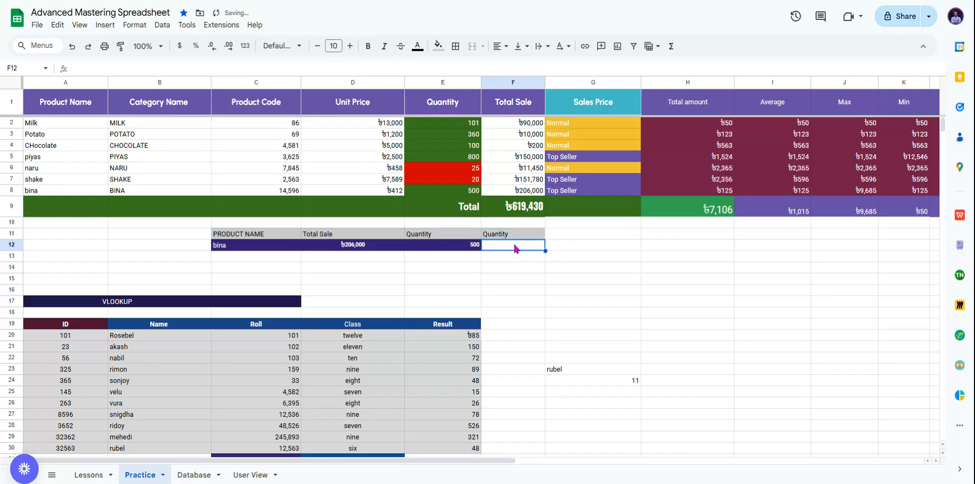
{"action": "left_click", "coordinate": [513, 236]}
{"action": "type", "text": "ঝসহ"}
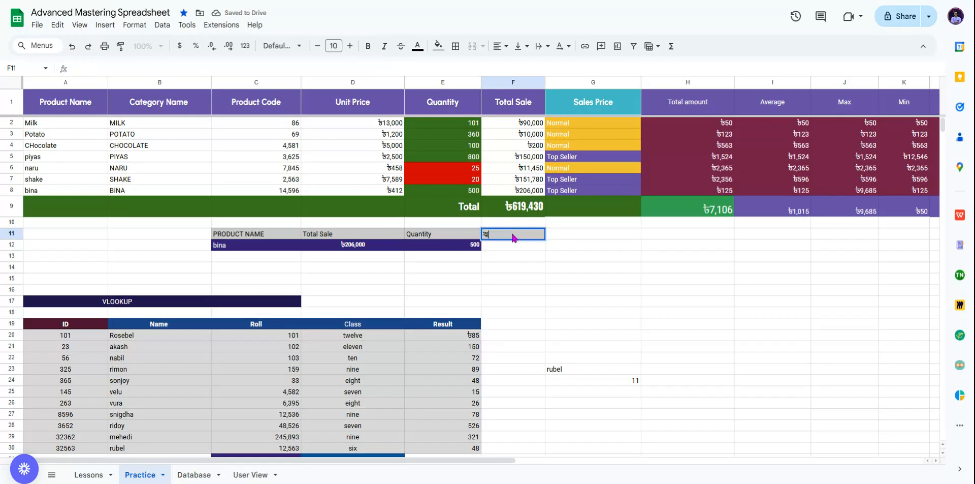
{"action": "key", "text": "BackSpace"}
{"action": "key", "text": "BackSpace"}
{"action": "key", "text": "BackSpace"}
{"action": "type", "text": "Unit Price"}
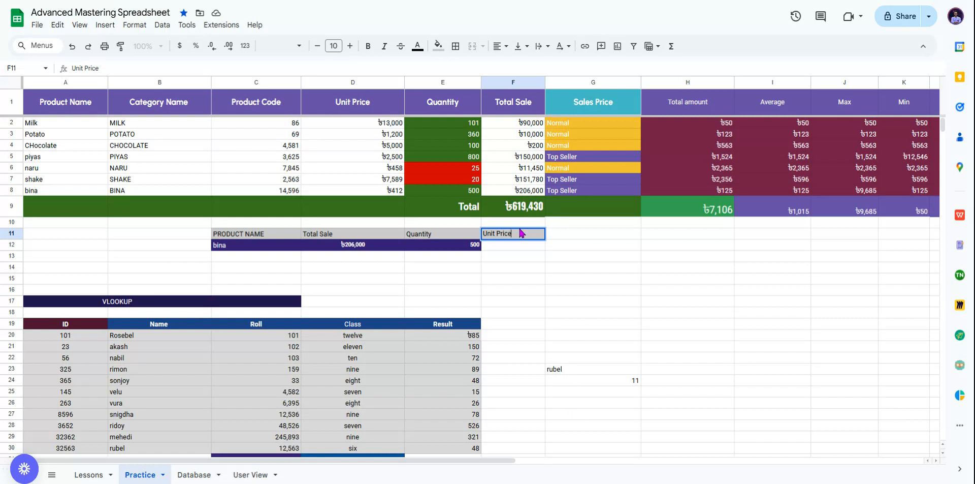
Step: Give the cell under the Unit Price heading a dark purple fill with white text
{"action": "left_click", "coordinate": [454, 246]}
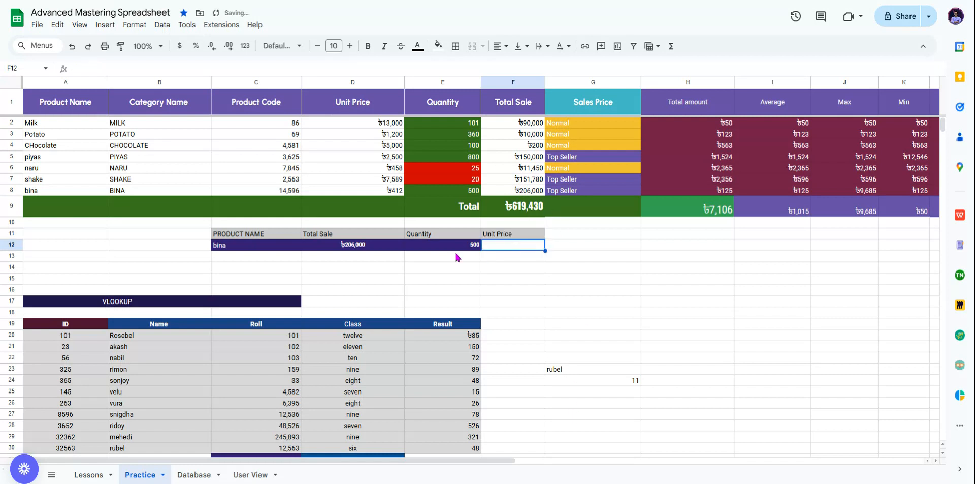
{"action": "left_click", "coordinate": [514, 251]}
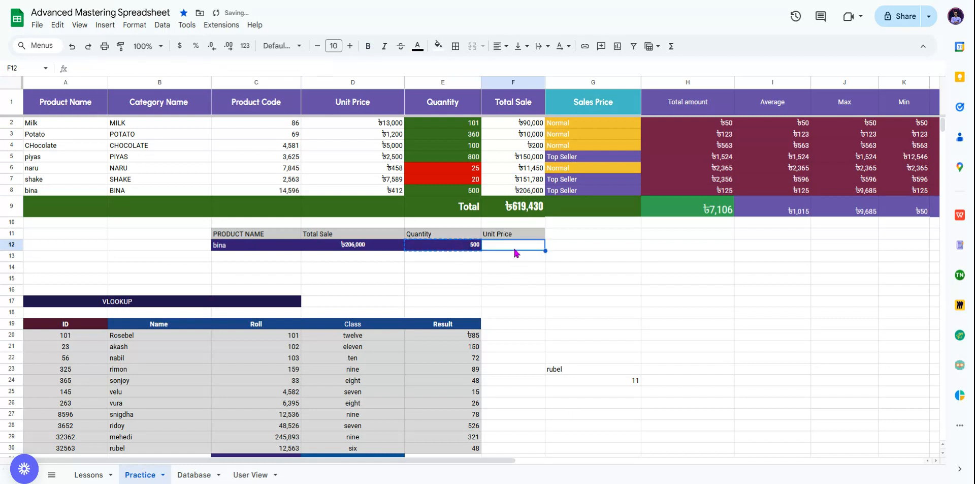
{"action": "left_click", "coordinate": [438, 46]}
{"action": "left_click", "coordinate": [531, 167]}
{"action": "left_click", "coordinate": [546, 252]}
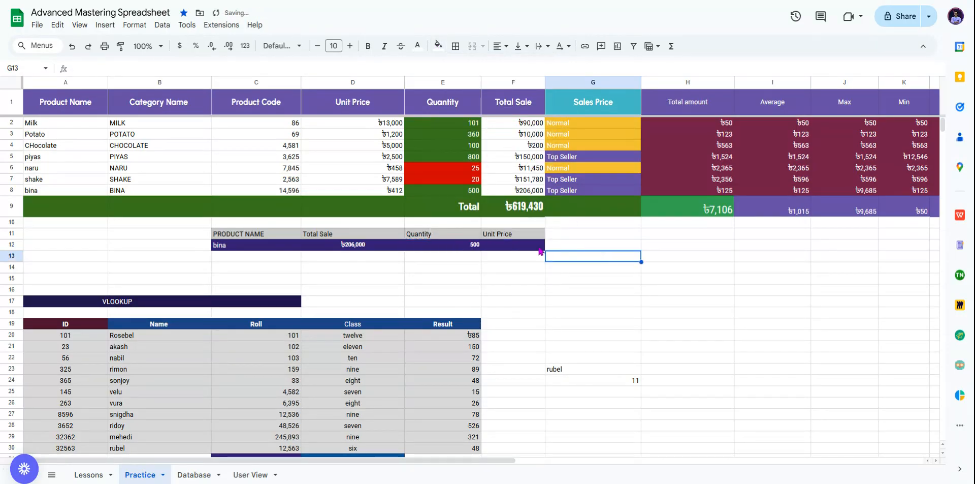
{"action": "left_click", "coordinate": [539, 248]}
{"action": "left_click", "coordinate": [417, 46]}
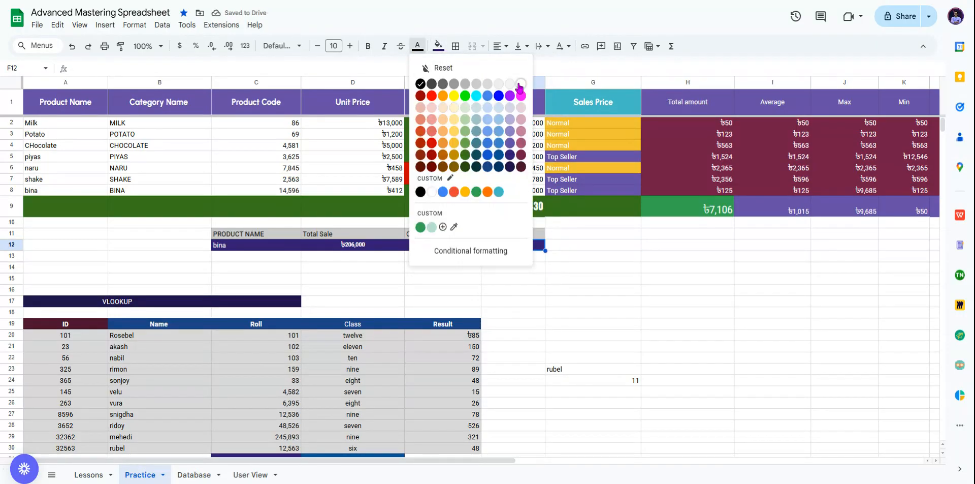
{"action": "left_click", "coordinate": [520, 83]}
{"action": "left_click", "coordinate": [619, 252]}
{"action": "left_click", "coordinate": [519, 247]}
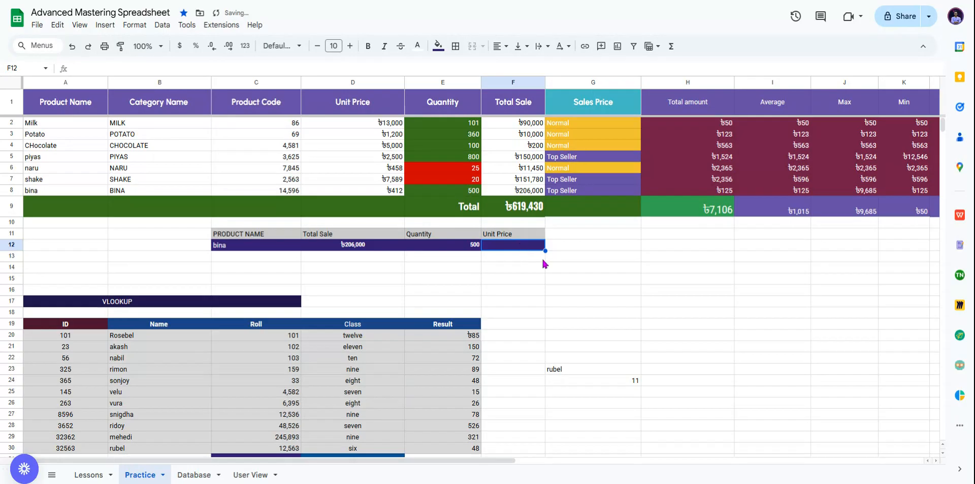
Step: Delete bina from product name cell C12 and select the Unit Price result cell F12
{"action": "left_click", "coordinate": [266, 251]}
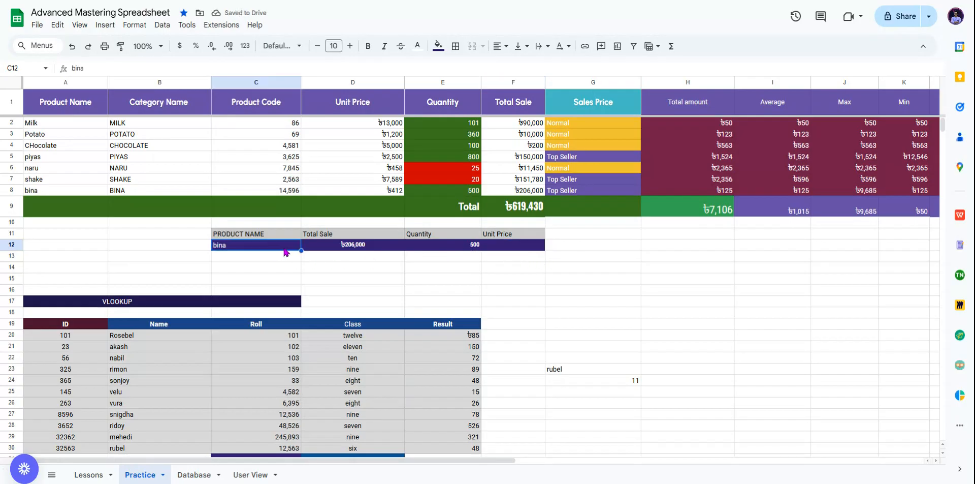
{"action": "key", "text": "Delete"}
{"action": "left_click", "coordinate": [337, 268]}
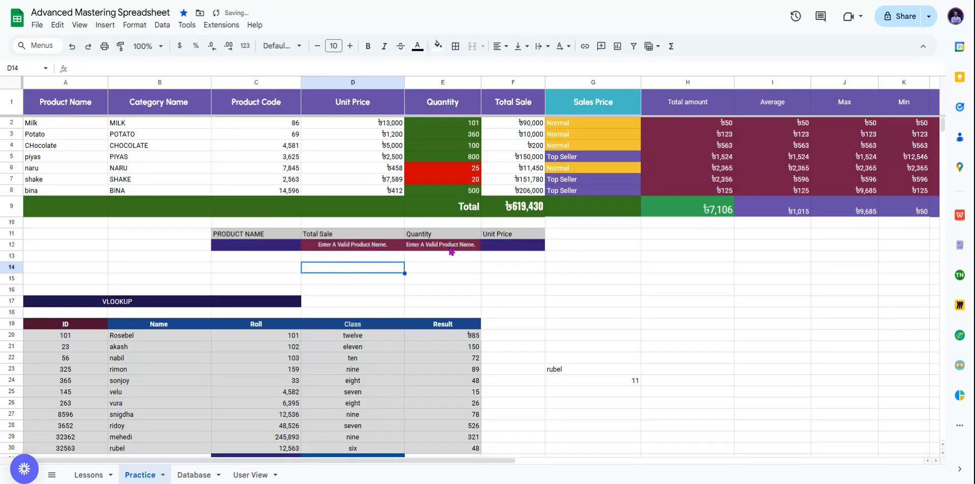
{"action": "left_click", "coordinate": [494, 247]}
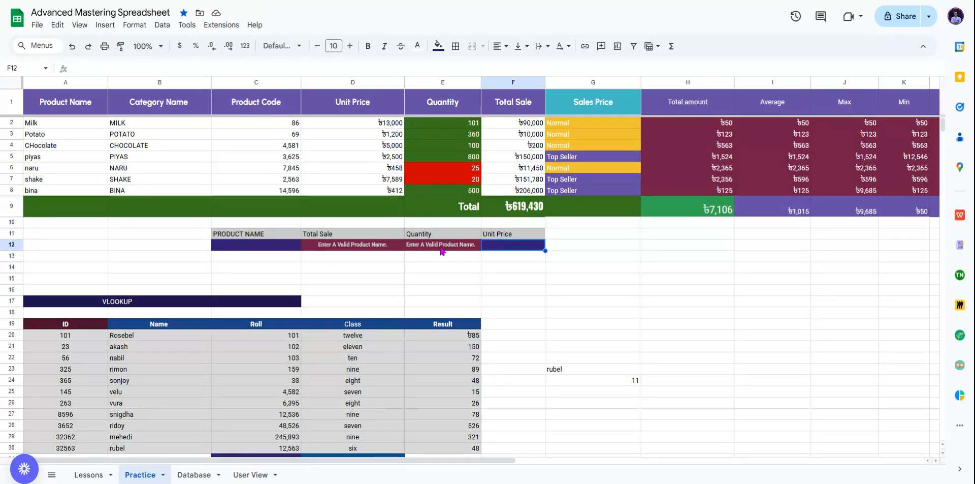
Step: Enter =VLOOKUP(C12,A2:F8,6,false) in F12 as the Unit Price lookup on the product name
{"action": "left_click", "coordinate": [180, 69]}
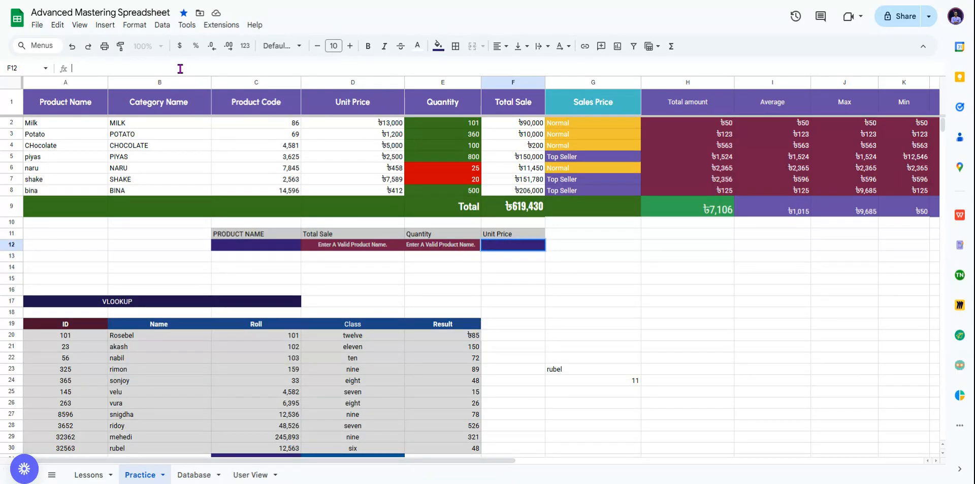
{"action": "type", "text": "=vlo"}
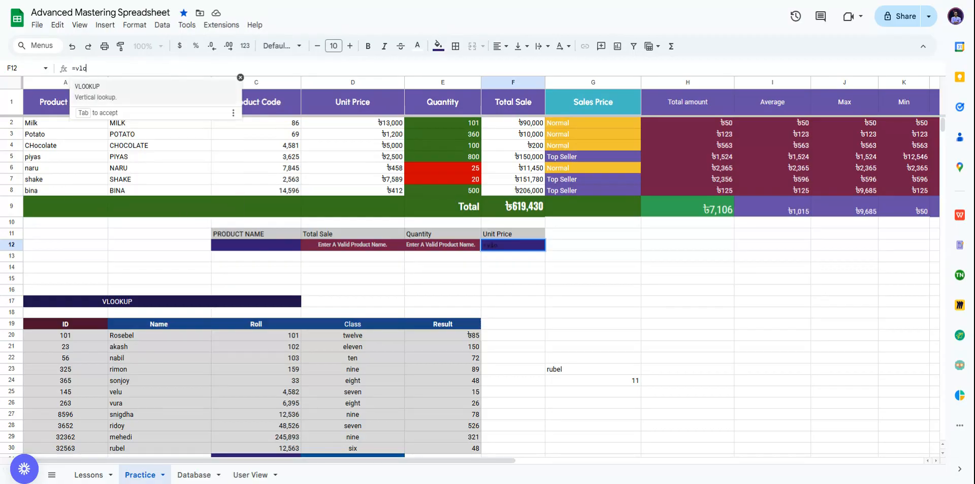
{"action": "type", "text": "o"}
{"action": "key", "text": "Tab"}
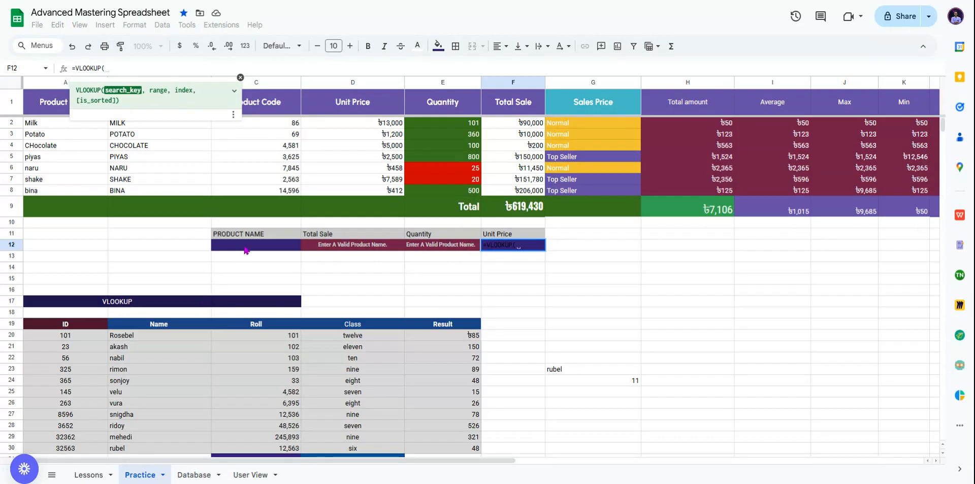
{"action": "left_click", "coordinate": [245, 246]}
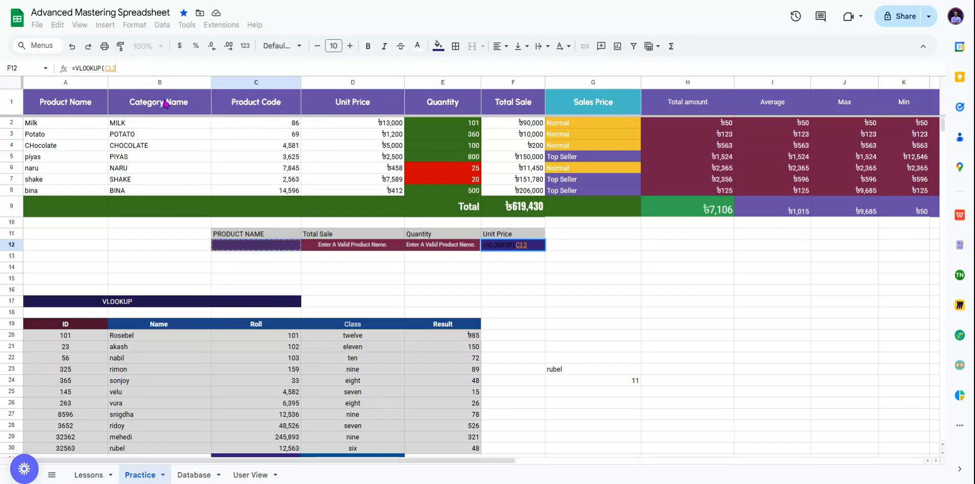
{"action": "type", "text": ","}
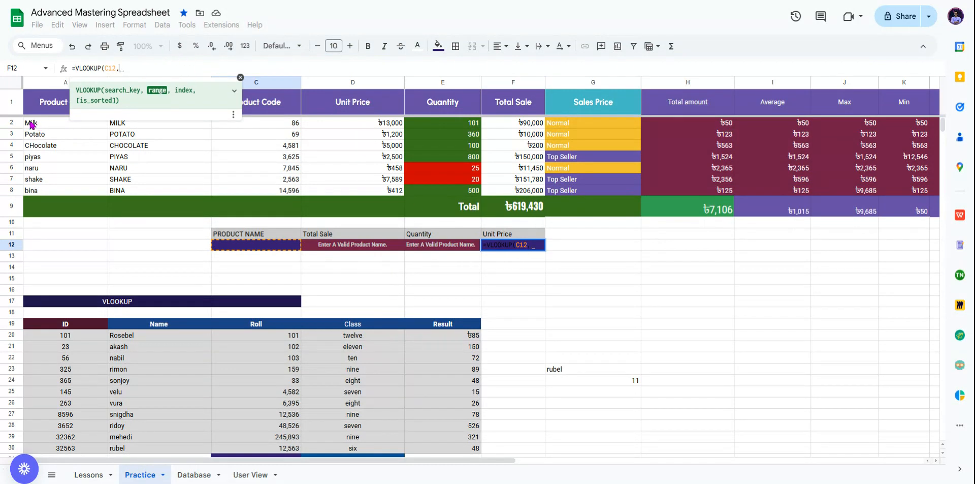
{"action": "left_click_drag", "start_coordinate": [30, 123], "coordinate": [286, 192]}
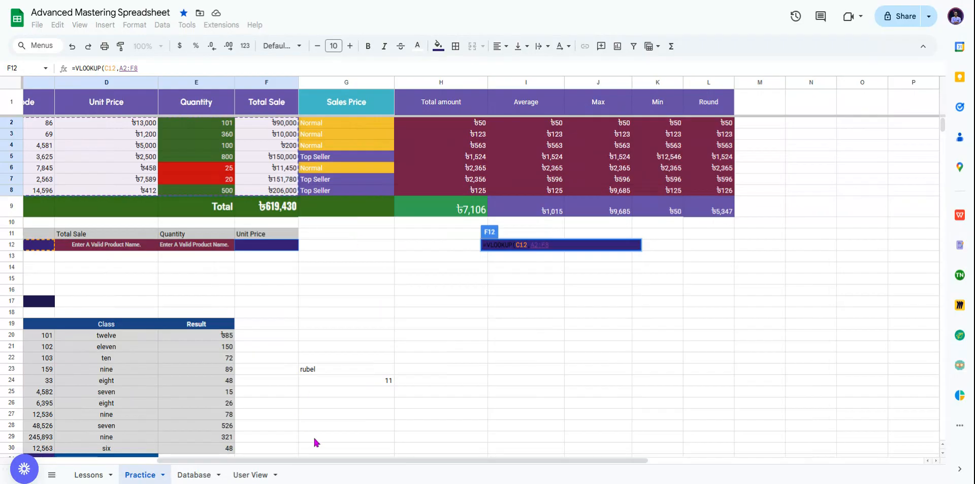
{"action": "left_click_drag", "start_coordinate": [337, 464], "coordinate": [85, 446]}
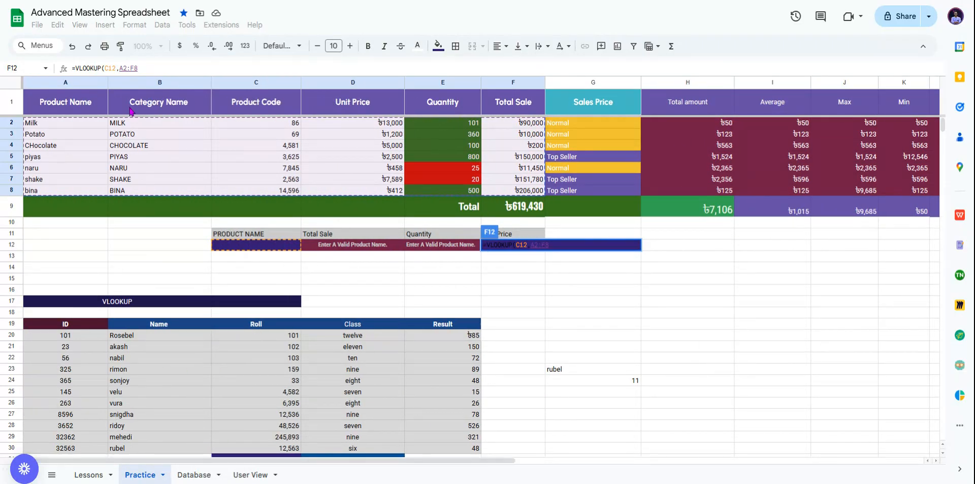
{"action": "type", "text": ","}
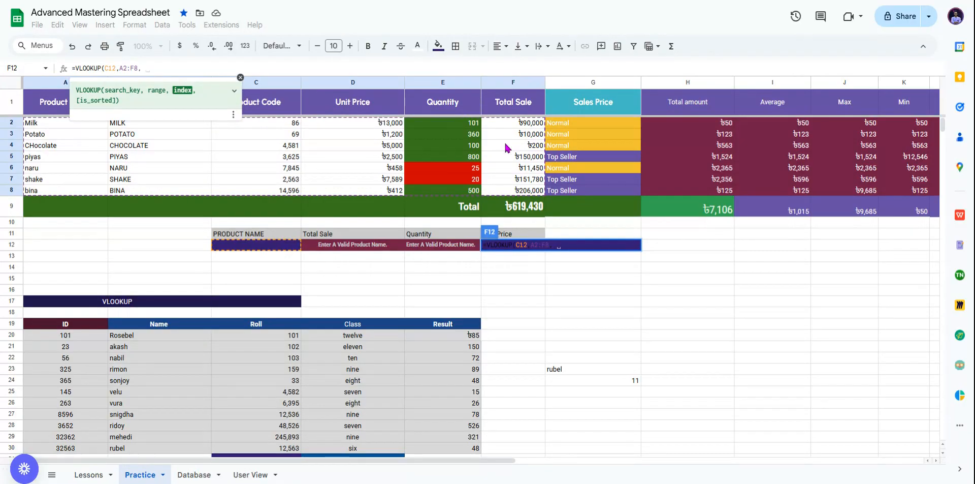
{"action": "type", "text": "6"}
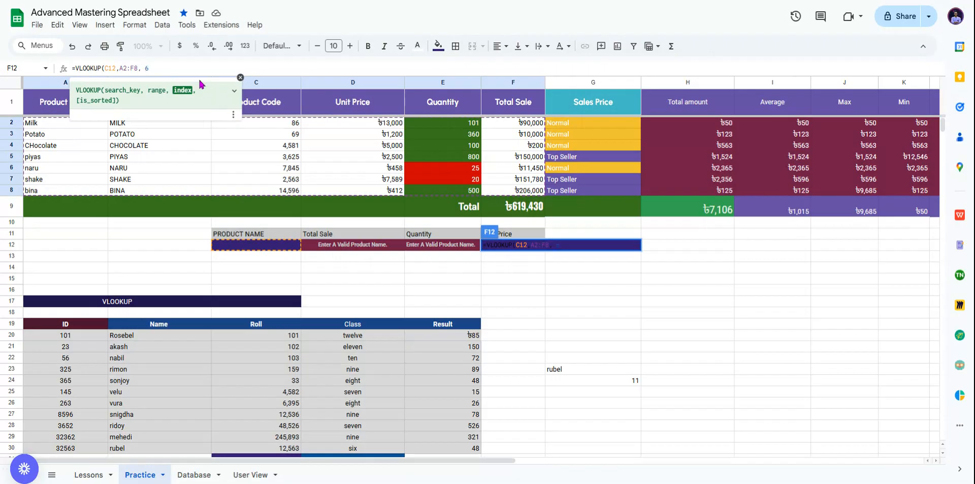
{"action": "type", "text": ", false"}
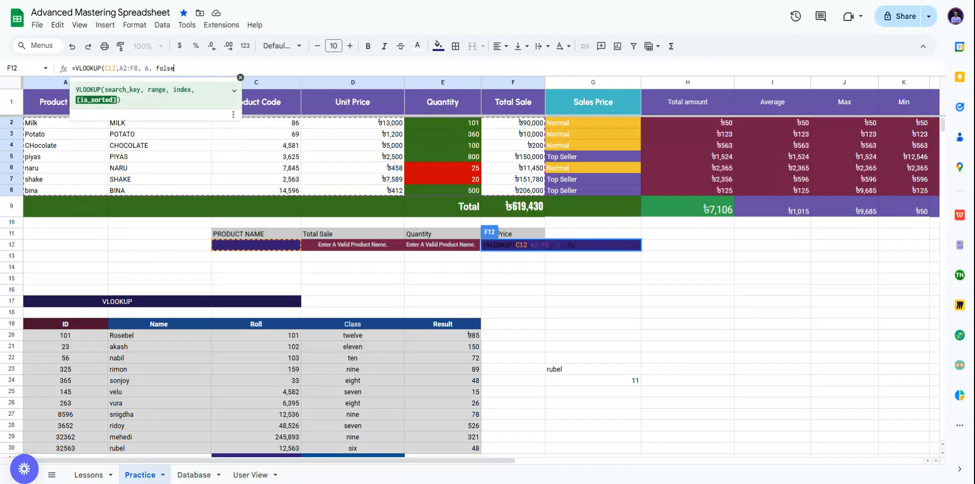
{"action": "type", "text": ")"}
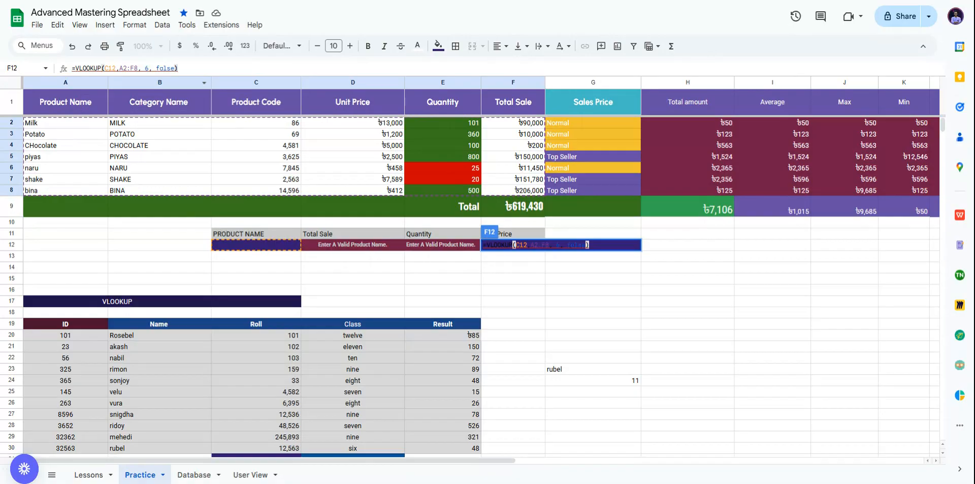
{"action": "key", "text": "Return"}
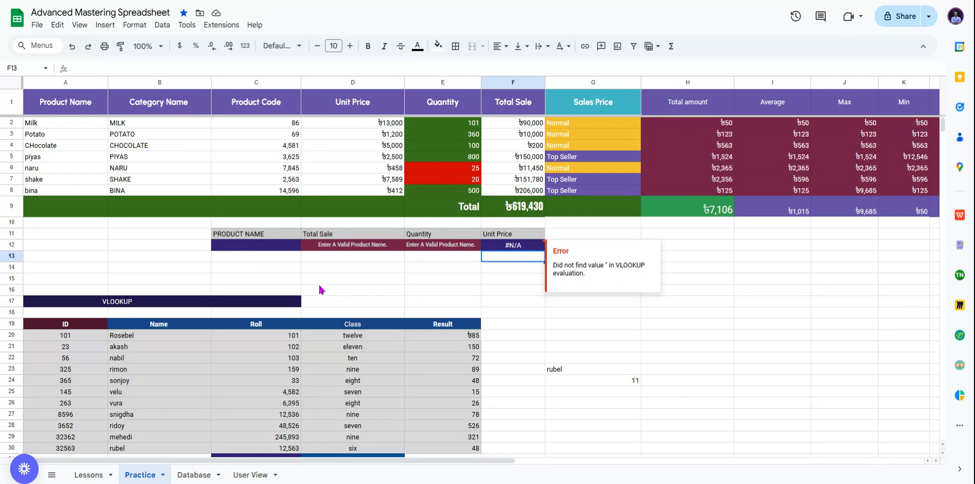
{"action": "left_click", "coordinate": [257, 248]}
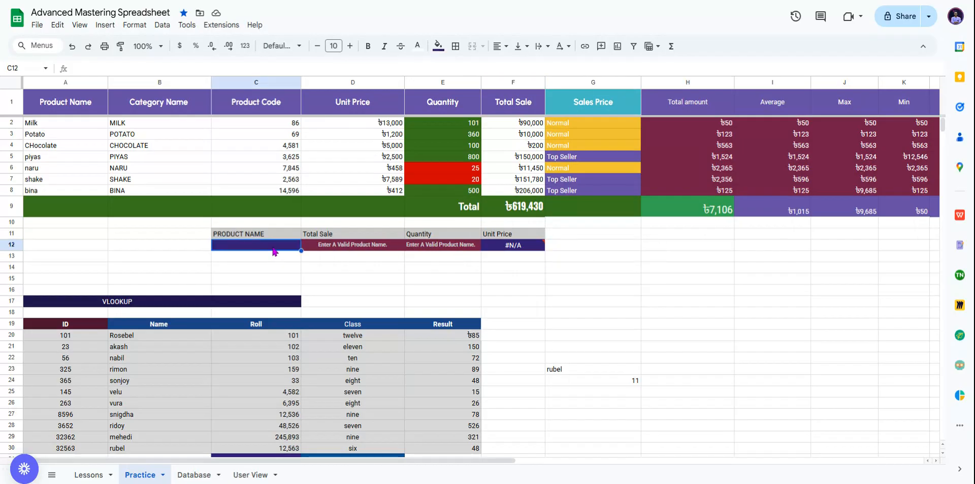
Step: Enter milk in C12 and change F12's VLOOKUP column index from 6 to 4
{"action": "type", "text": "milk"}
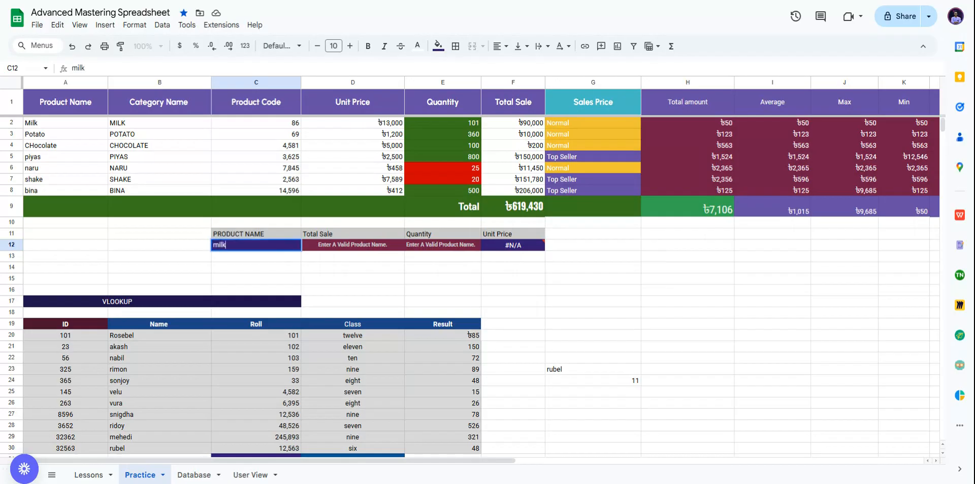
{"action": "key", "text": "Return"}
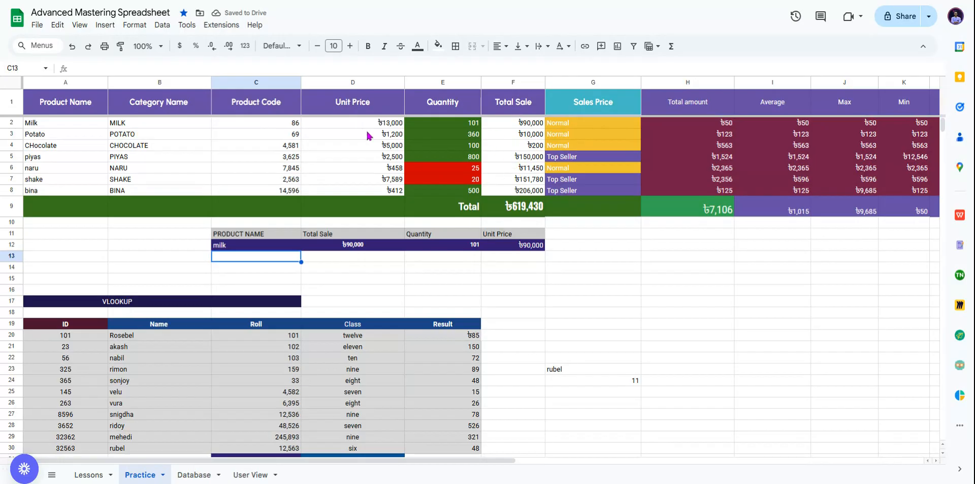
{"action": "left_click", "coordinate": [510, 249]}
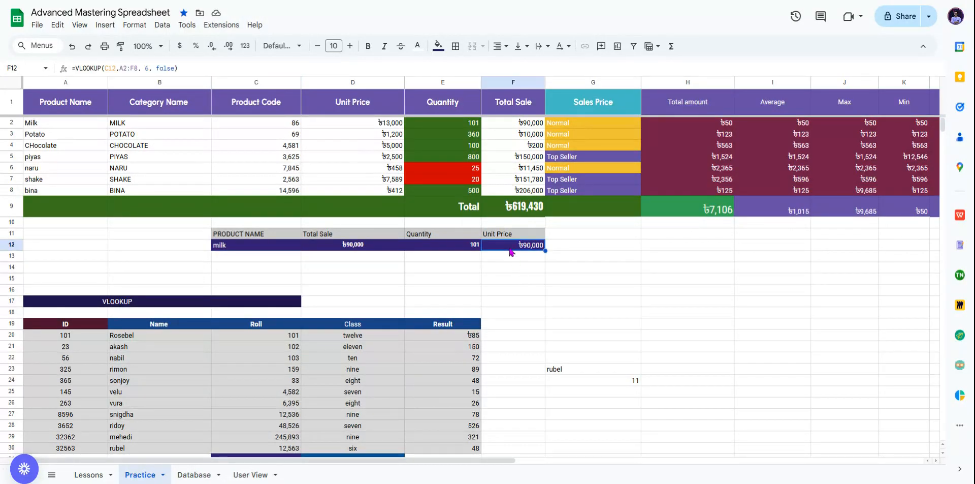
{"action": "double_click", "coordinate": [147, 68]}
{"action": "type", "text": "4"}
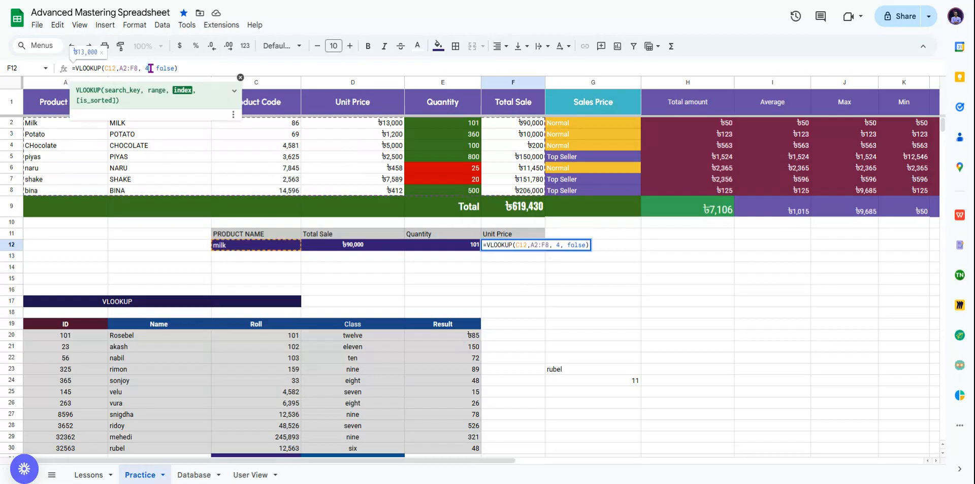
{"action": "key", "text": "Return"}
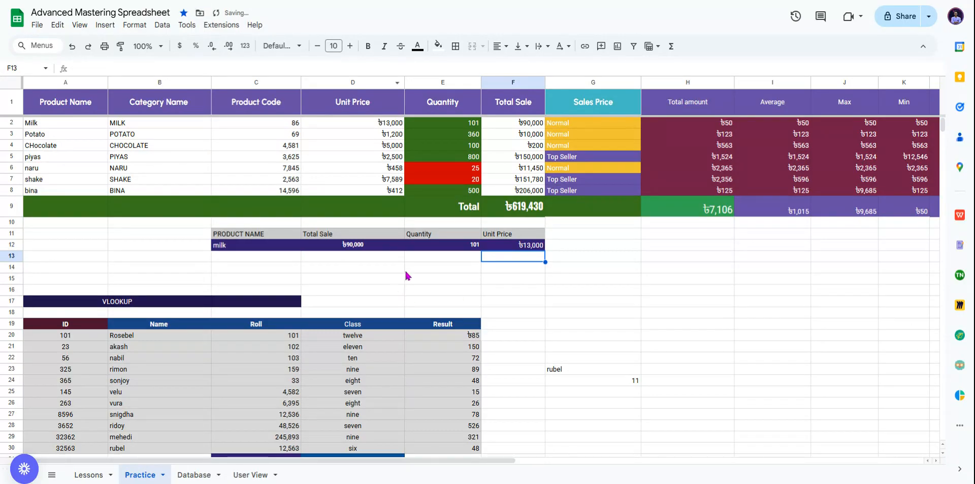
{"action": "left_click", "coordinate": [371, 122]}
{"action": "left_click", "coordinate": [620, 291]}
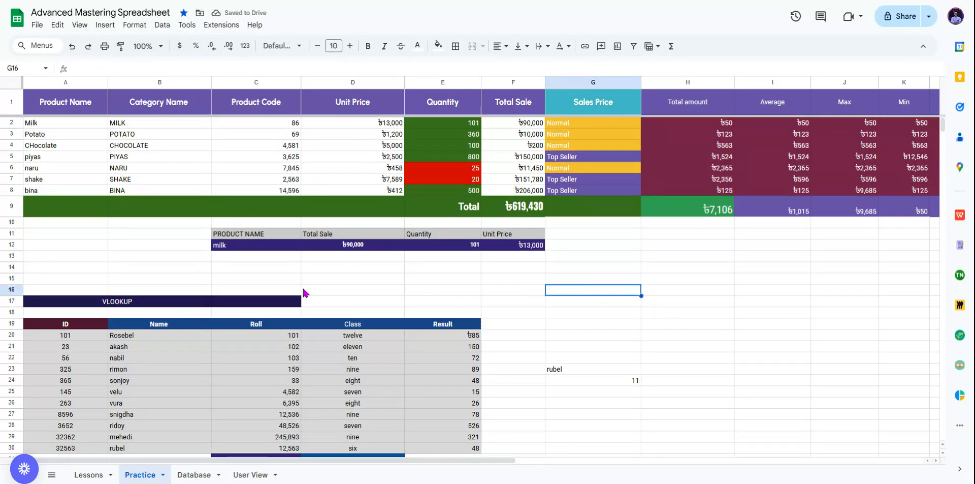
Step: Right-align the Total Sale result in D12
{"action": "left_click", "coordinate": [419, 248]}
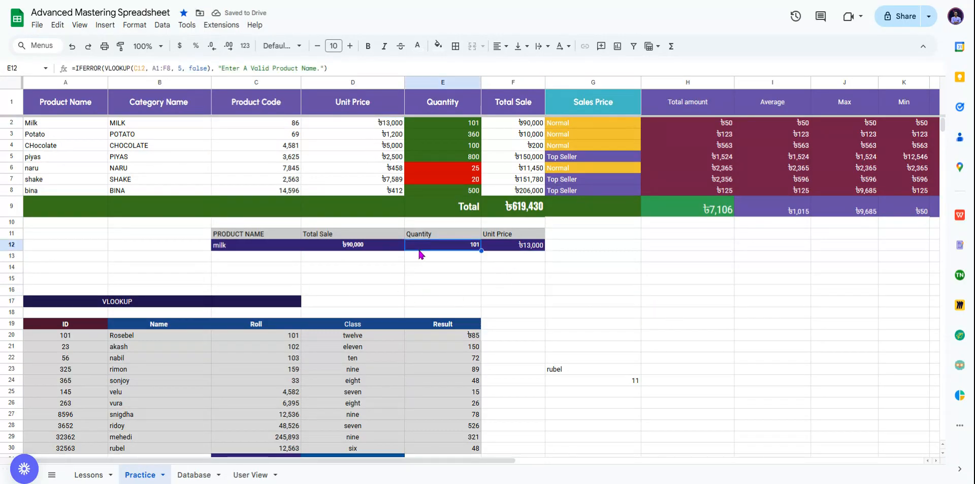
{"action": "left_click", "coordinate": [385, 242]}
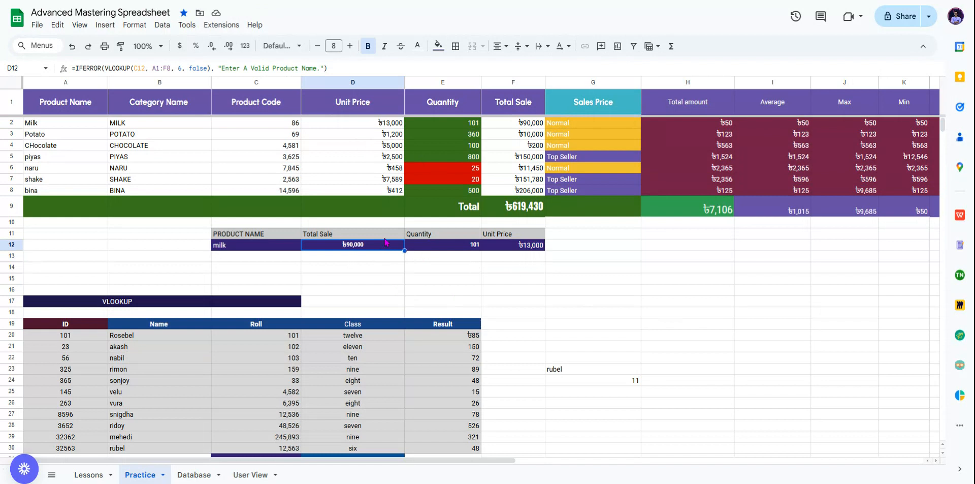
{"action": "left_click", "coordinate": [501, 46]}
{"action": "left_click", "coordinate": [530, 69]}
{"action": "left_click", "coordinate": [599, 290]}
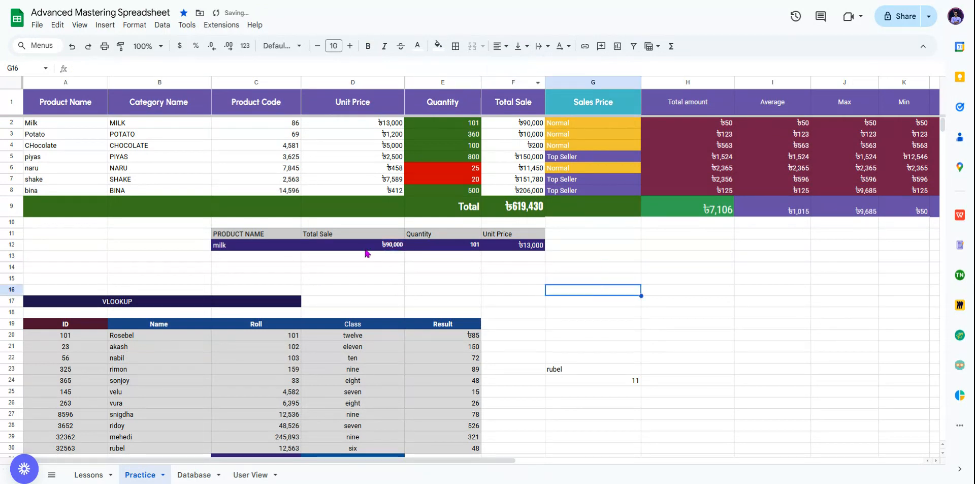
Step: Clear milk from C12, leaving F12 showing #N/A
{"action": "left_click", "coordinate": [244, 249]}
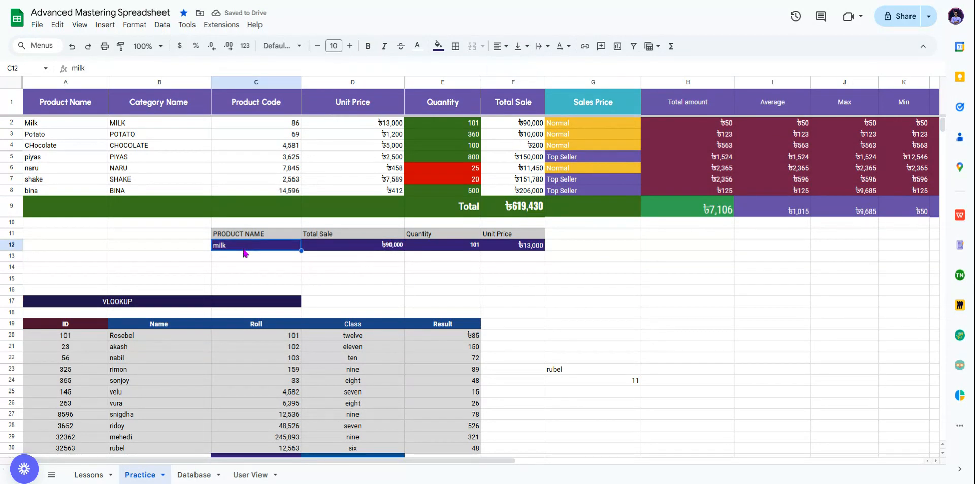
{"action": "key", "text": "Delete"}
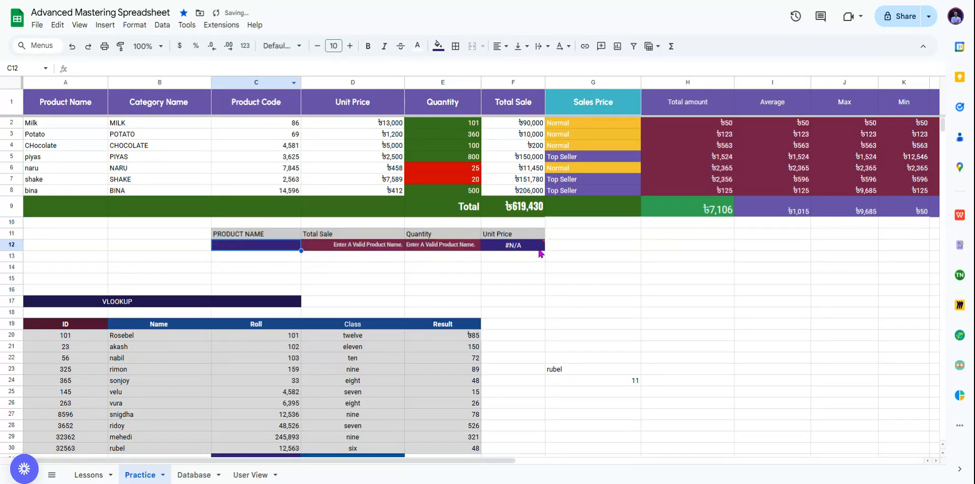
{"action": "mouse_move", "coordinate": [539, 252]}
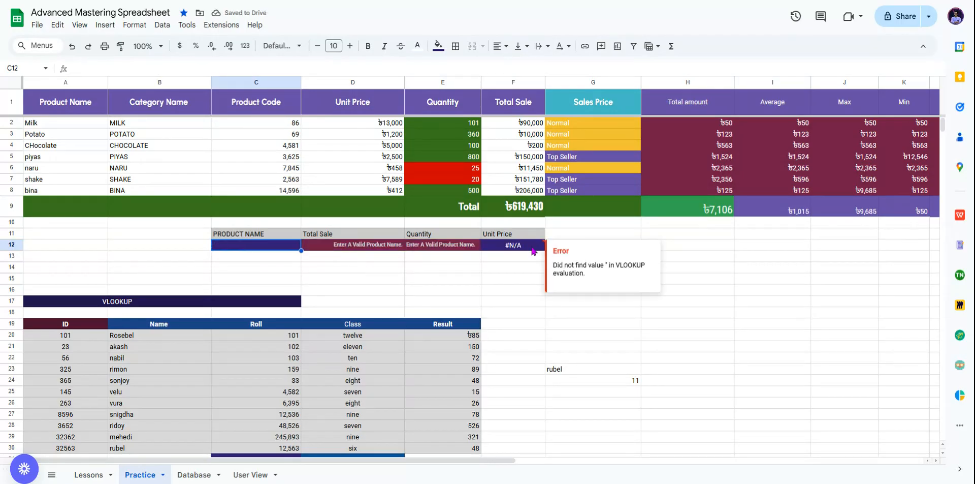
{"action": "left_click", "coordinate": [533, 249]}
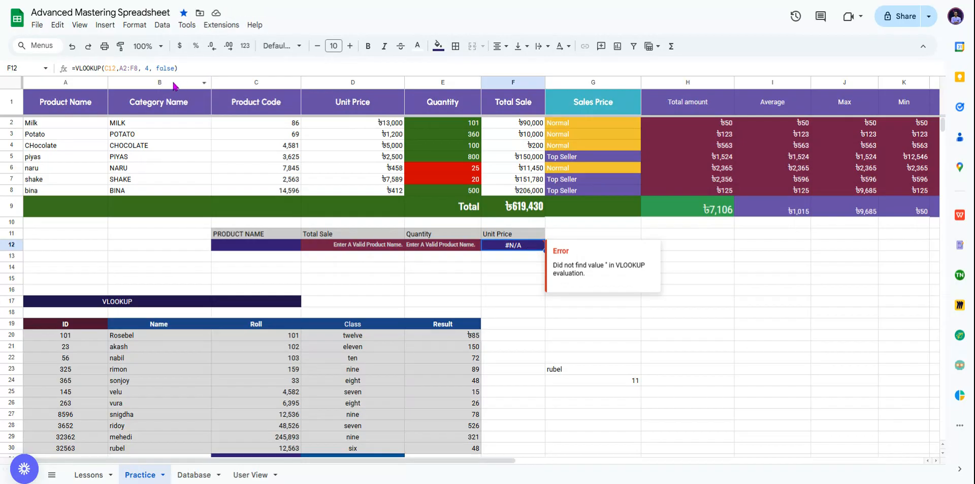
Step: Replace F12 with =IFERROR(VLOOKUP(C12,A2:F8,4,false),"Enter a valid product Name.")
{"action": "left_click_drag", "start_coordinate": [76, 68], "coordinate": [258, 65]}
{"action": "key", "text": "ctrl+c"}
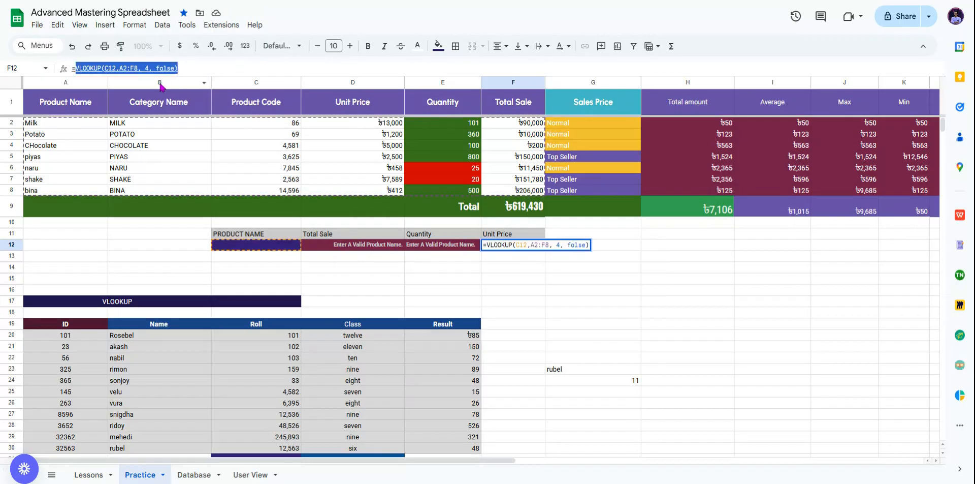
{"action": "key", "text": "BackSpace"}
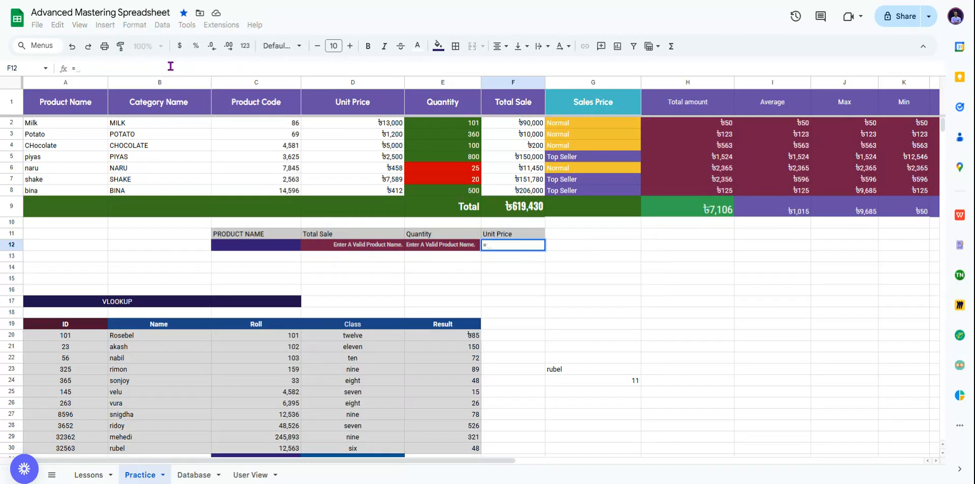
{"action": "type", "text": "ifeer"}
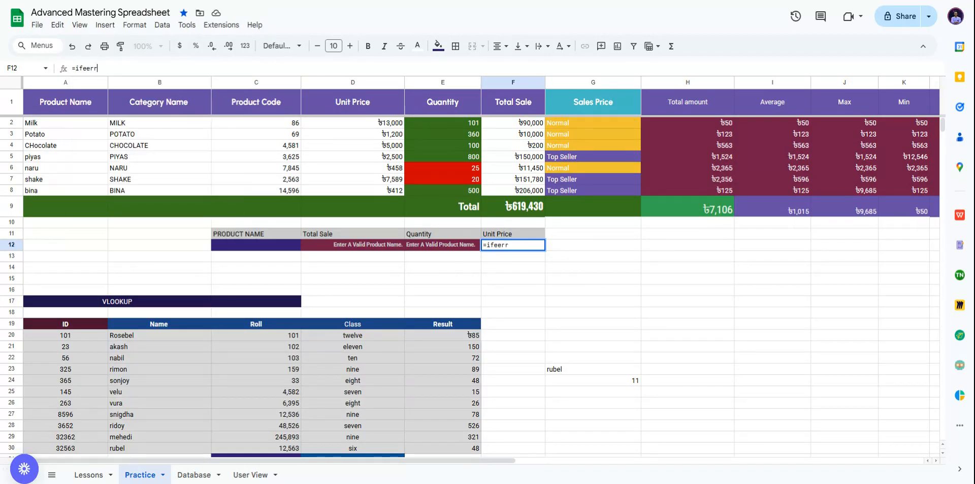
{"action": "key", "text": "BackSpace"}
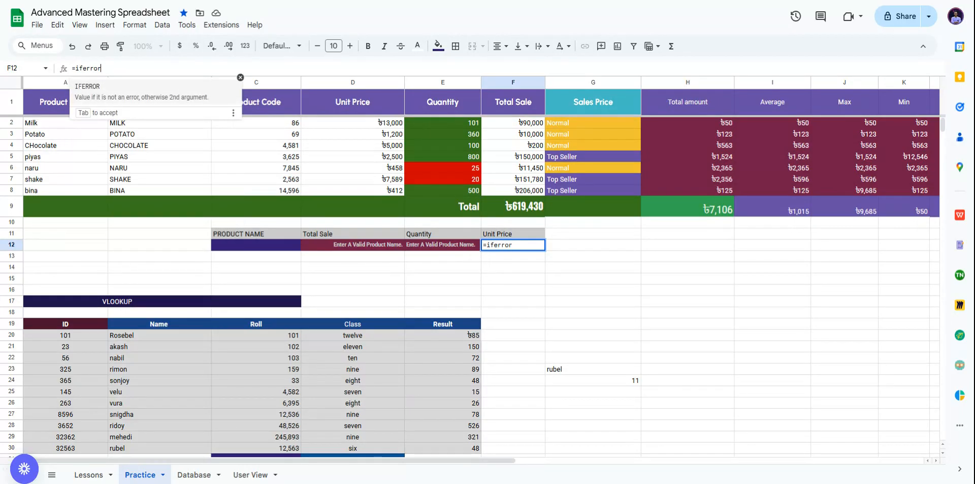
{"action": "type", "text": "rror"}
{"action": "key", "text": "Tab"}
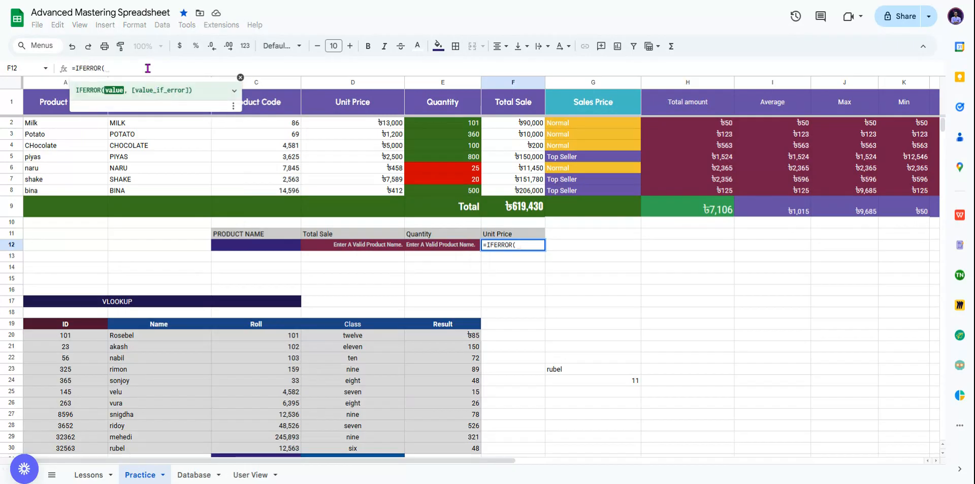
{"action": "key", "text": "ctrl+v"}
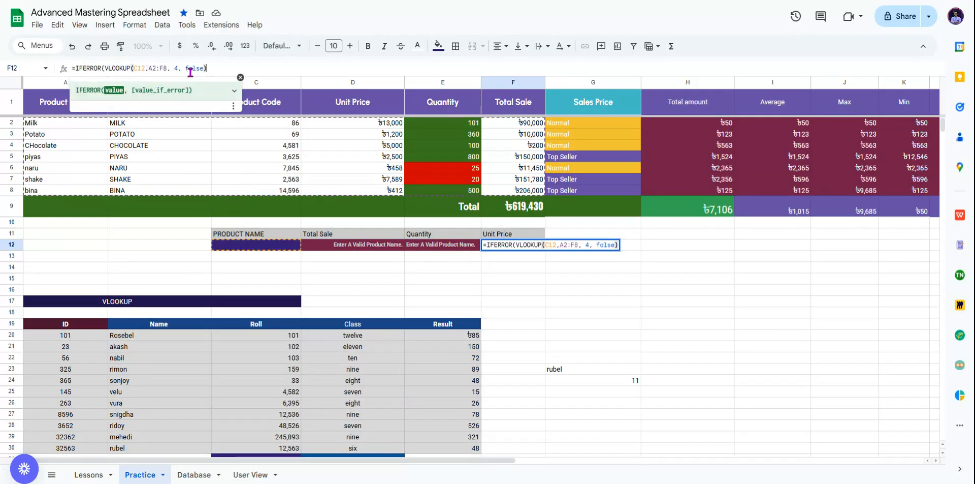
{"action": "type", "text": ", \"\""}
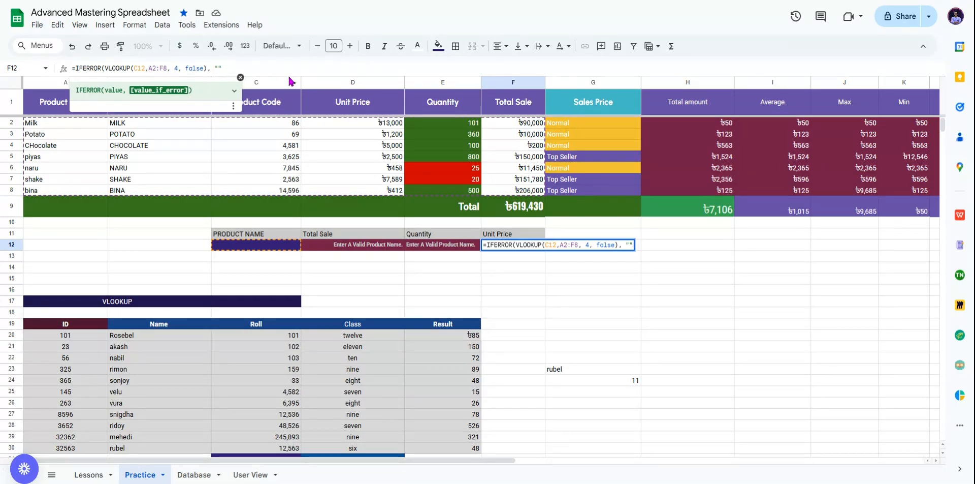
{"action": "type", "text": "Enter a valid"}
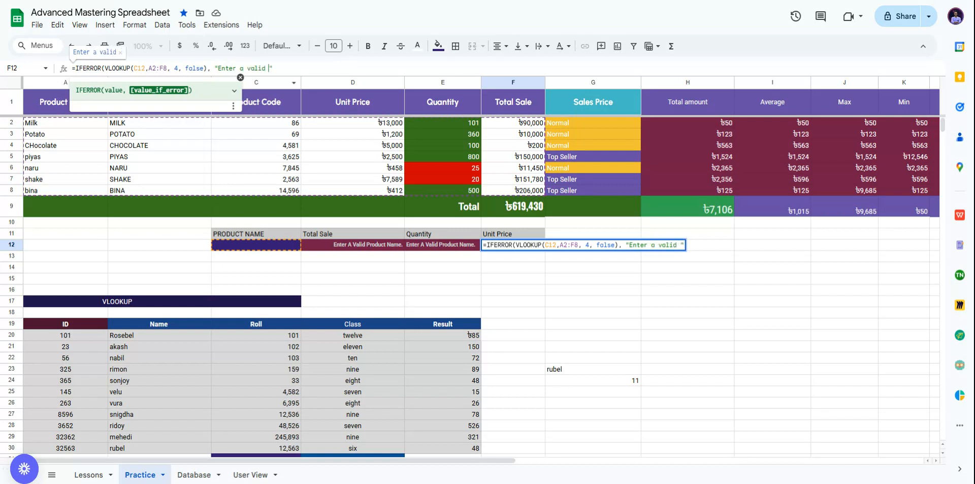
{"action": "type", "text": " p"}
{"action": "type", "text": "roduct N"}
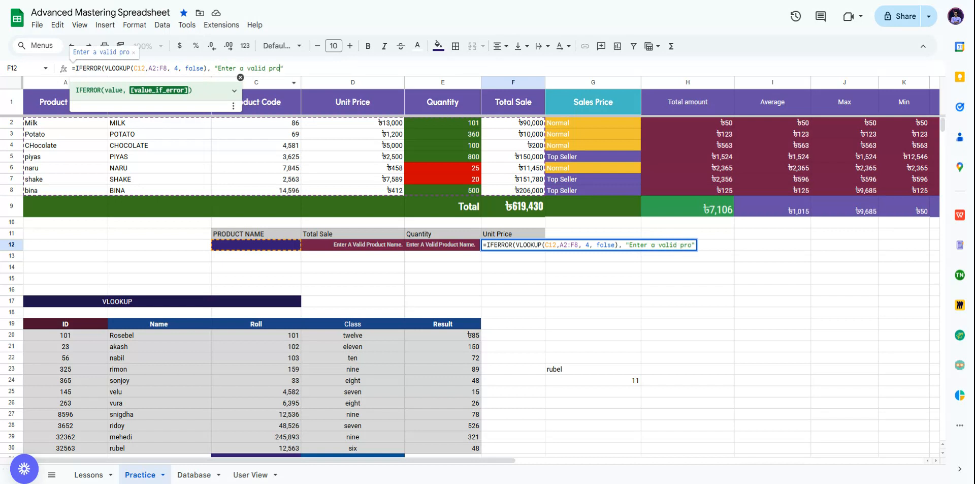
{"action": "type", "text": "ame"}
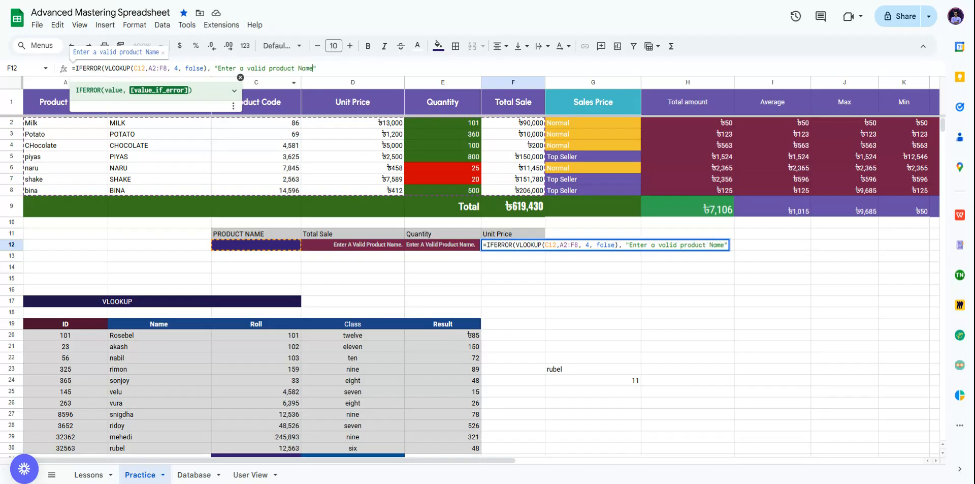
{"action": "type", "text": "."}
{"action": "type", "text": ")"}
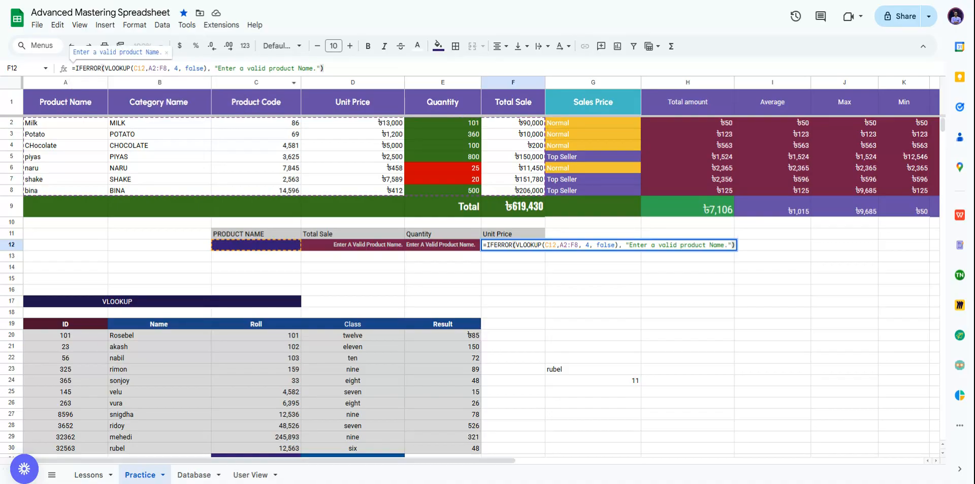
{"action": "type", "text": ")"}
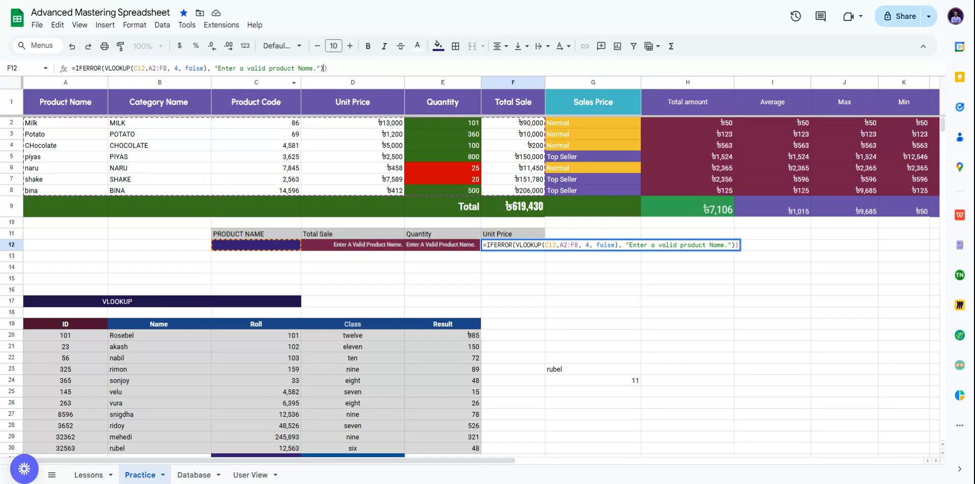
{"action": "key", "text": "Return"}
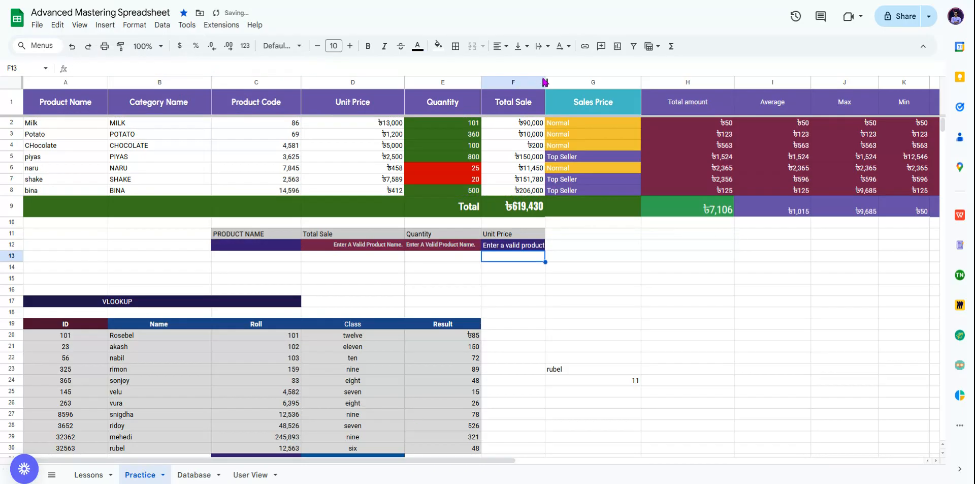
Step: Widen column F and delete the stray rubel and 11 values in G23:G24
{"action": "left_click_drag", "start_coordinate": [545, 82], "coordinate": [568, 82]}
{"action": "left_click_drag", "start_coordinate": [529, 368], "coordinate": [656, 387]}
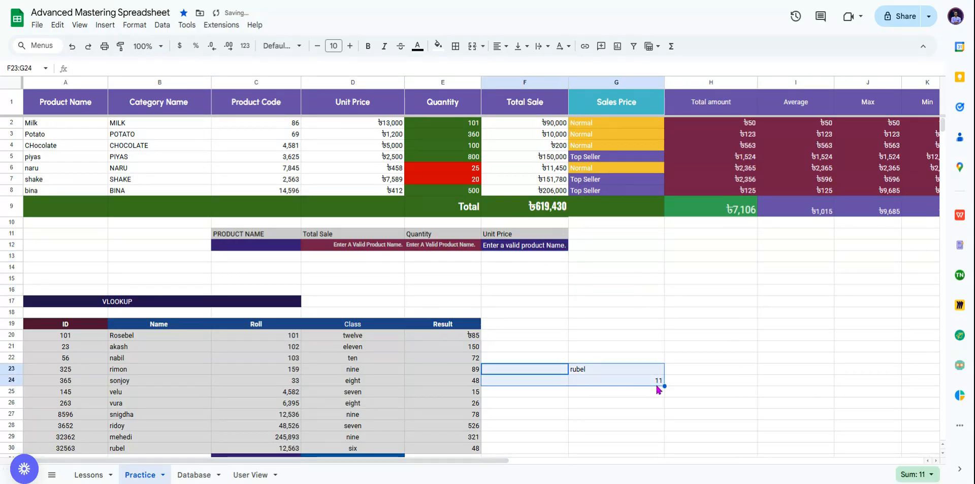
{"action": "key", "text": "Delete"}
{"action": "left_click", "coordinate": [553, 324]}
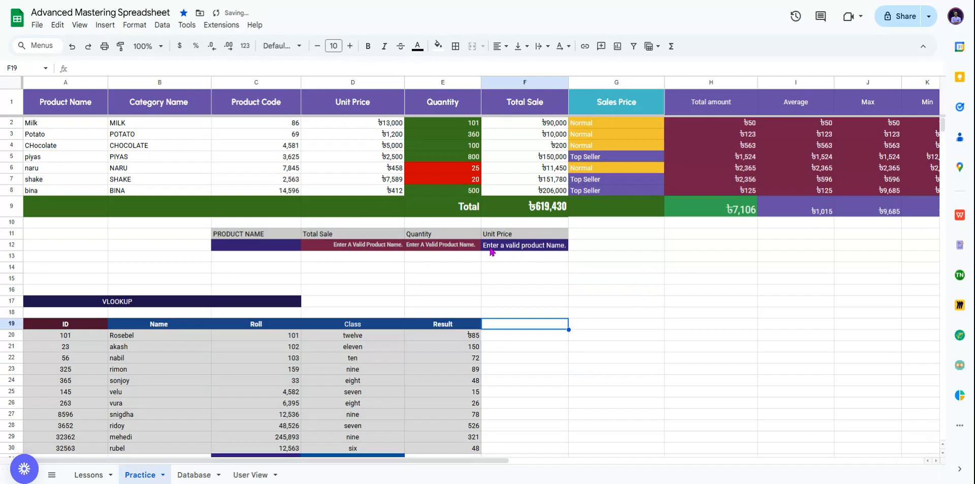
Step: Enter bina in C12 so the panel shows Unit Price ৳412, ৳206,000 and 500
{"action": "left_click", "coordinate": [267, 245]}
{"action": "type", "text": "bina"}
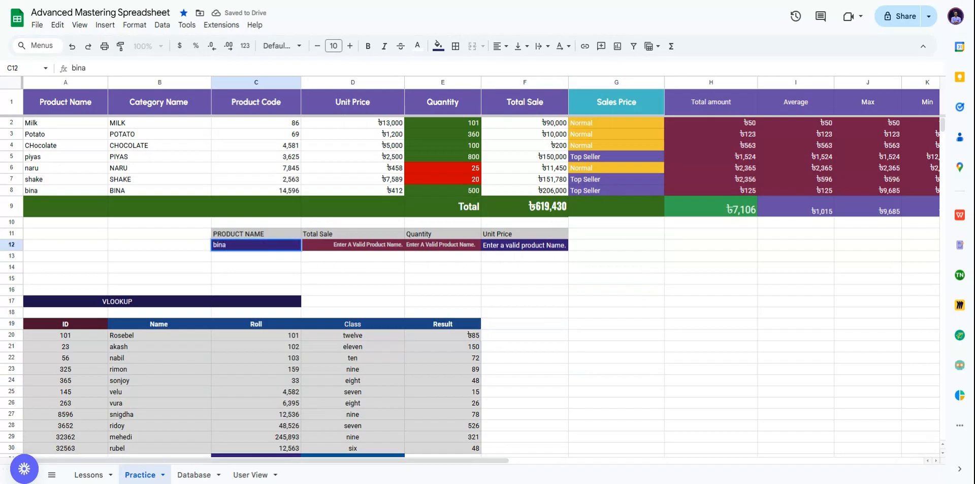
{"action": "key", "text": "Return"}
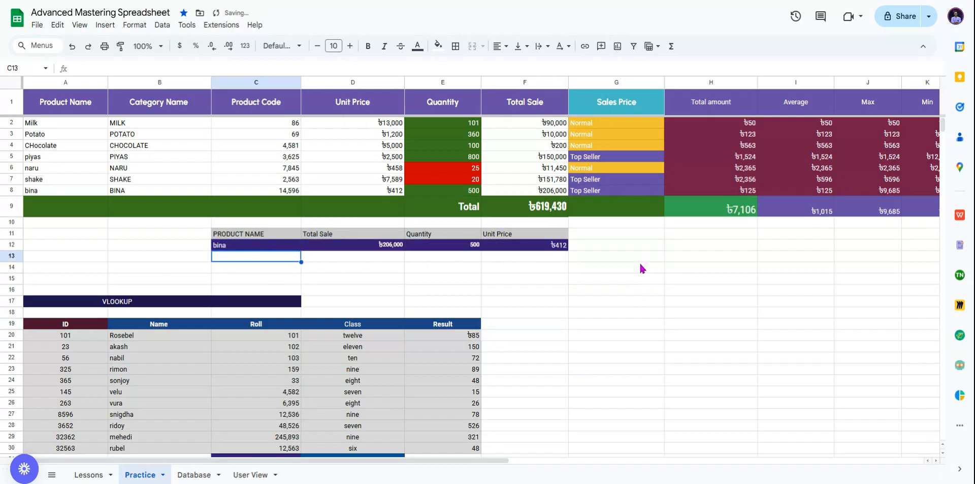
{"action": "left_click", "coordinate": [587, 281]}
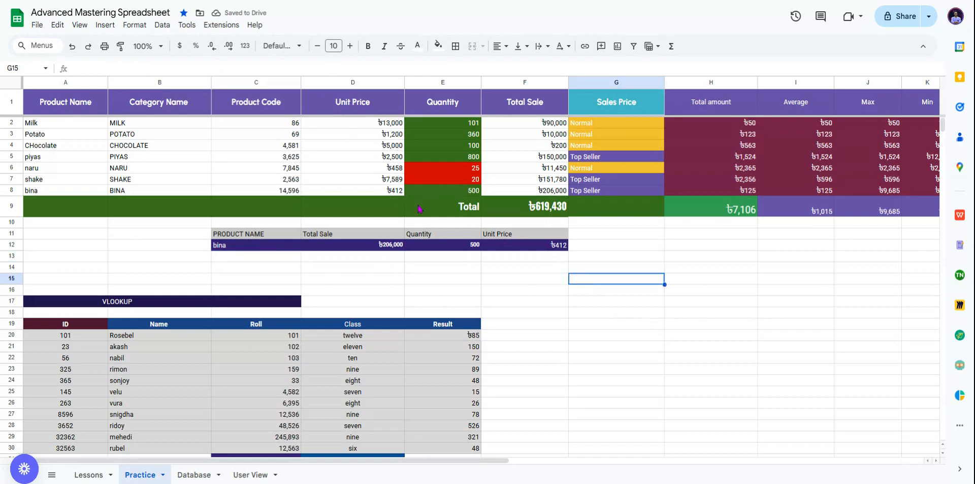
{"action": "scroll", "coordinate": [447, 224], "scroll_direction": "down", "scroll_amount": 3}
{"action": "scroll", "coordinate": [535, 211], "scroll_direction": "up", "scroll_amount": 3}
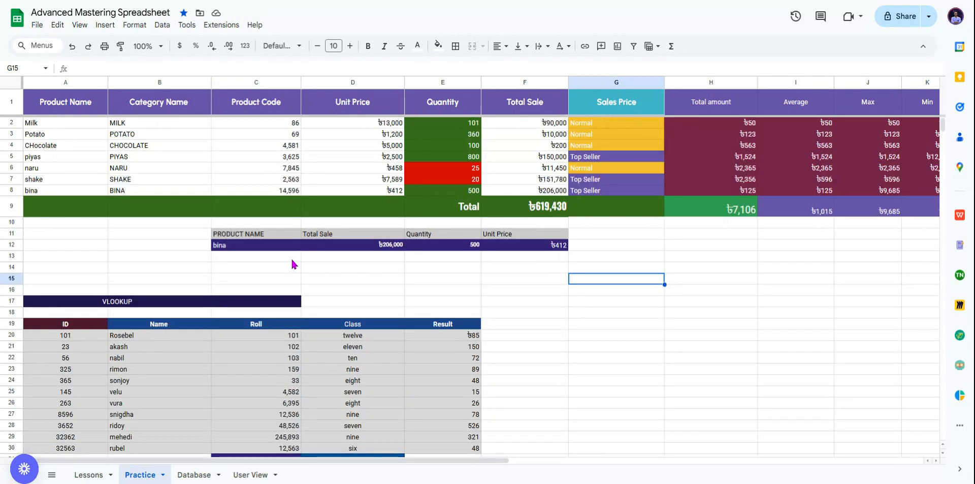
{"action": "left_click", "coordinate": [244, 244]}
{"action": "left_click", "coordinate": [507, 290]}
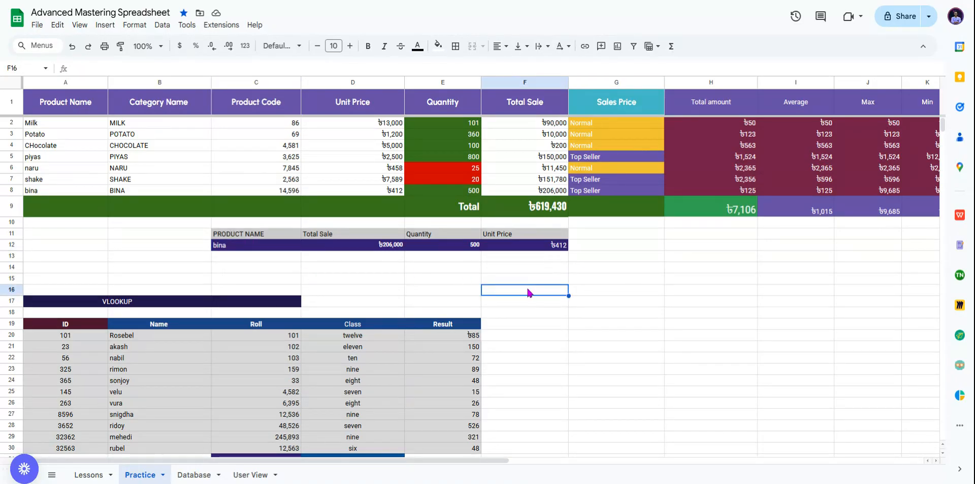
Step: Enter a VLOOKUP in F16 for "bina" over A2:F8 returning column 3, accepting Sheets' suggested fix
{"action": "left_click", "coordinate": [147, 70]}
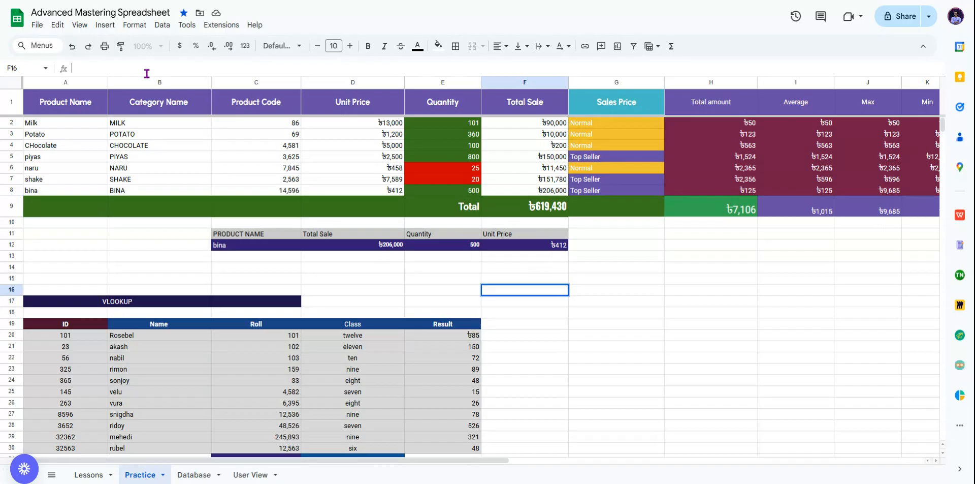
{"action": "type", "text": "=vlook"}
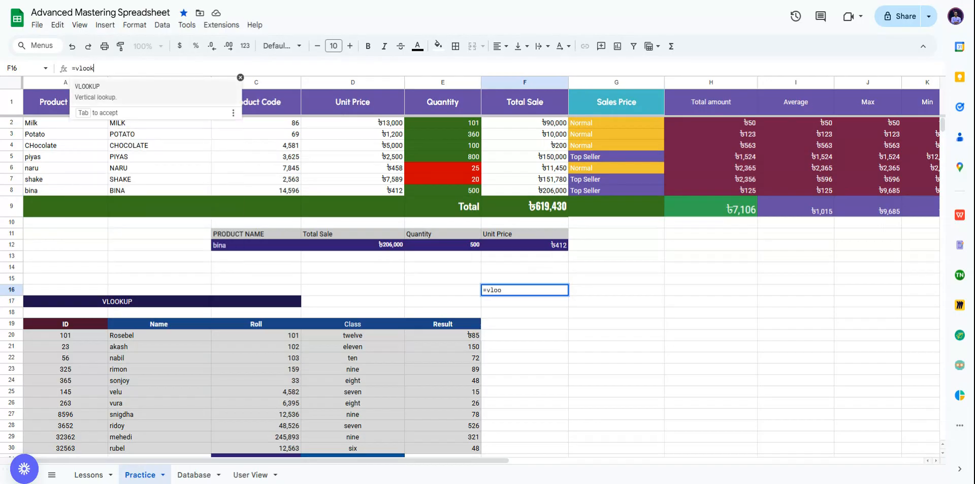
{"action": "key", "text": "Tab"}
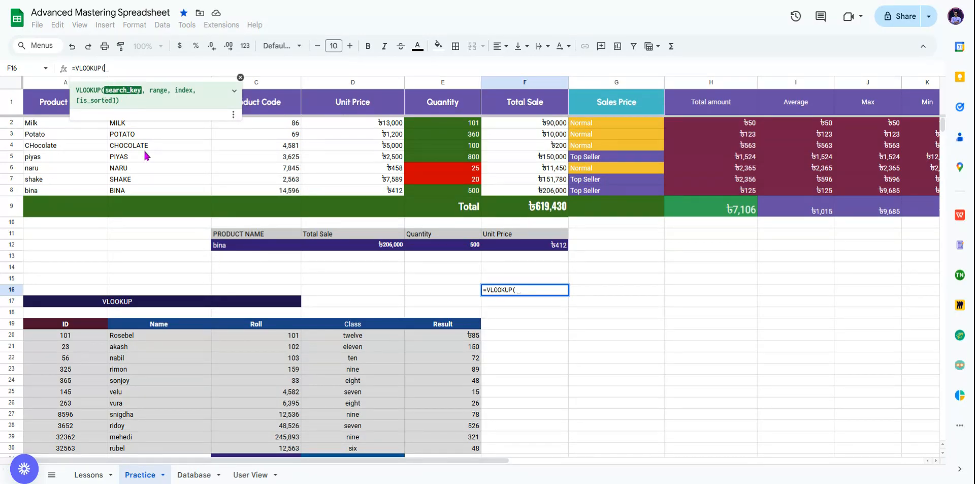
{"action": "type", "text": "\"\""}
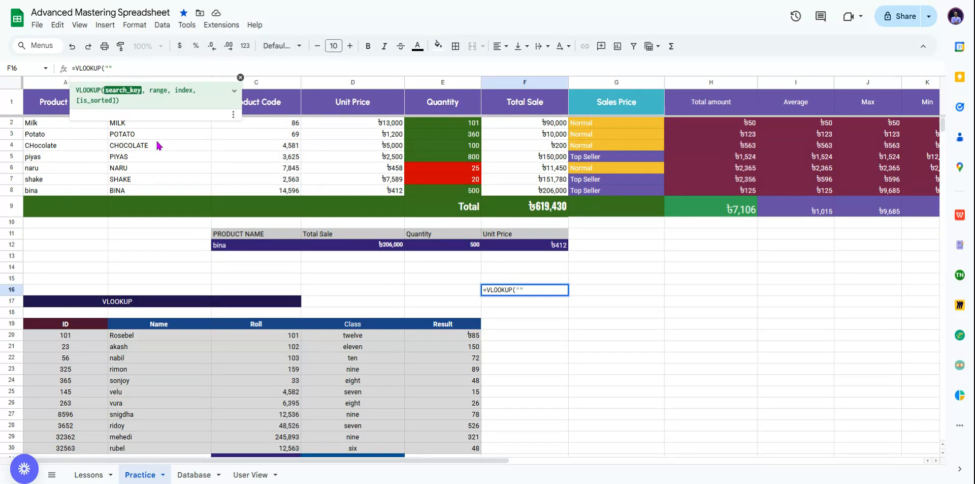
{"action": "type", "text": "bina"}
{"action": "type", "text": ", "}
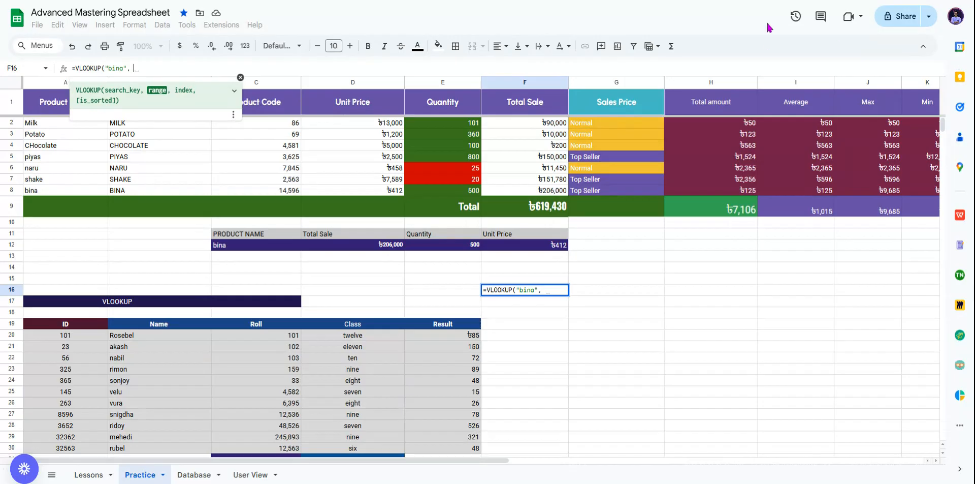
{"action": "type", "text": "A2"}
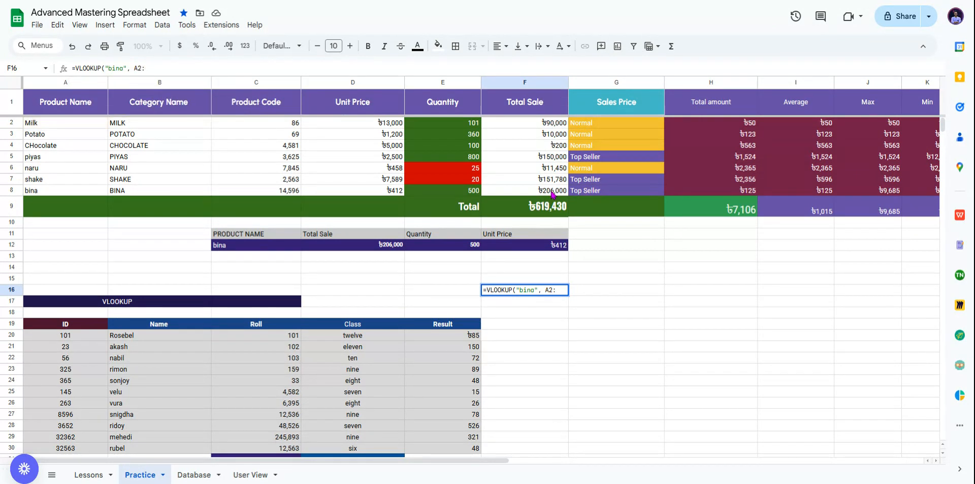
{"action": "type", "text": ":F8,"}
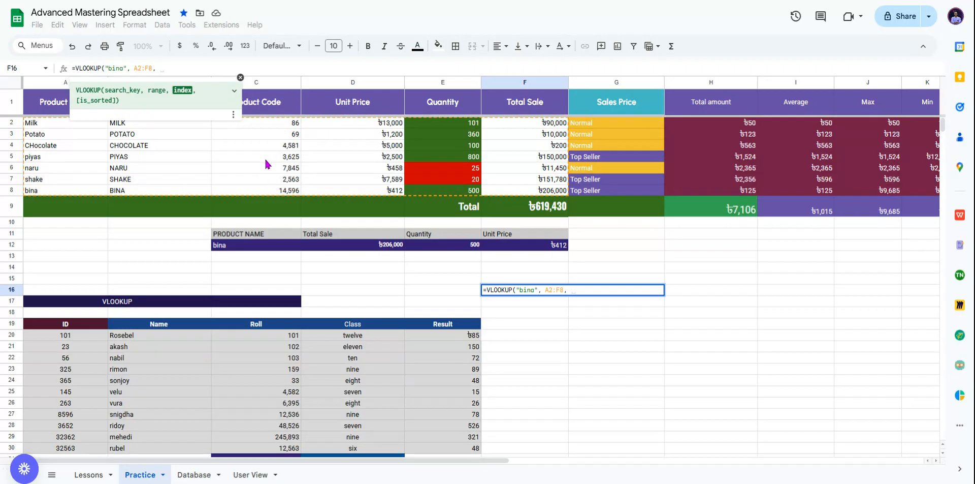
{"action": "type", "text": "c"}
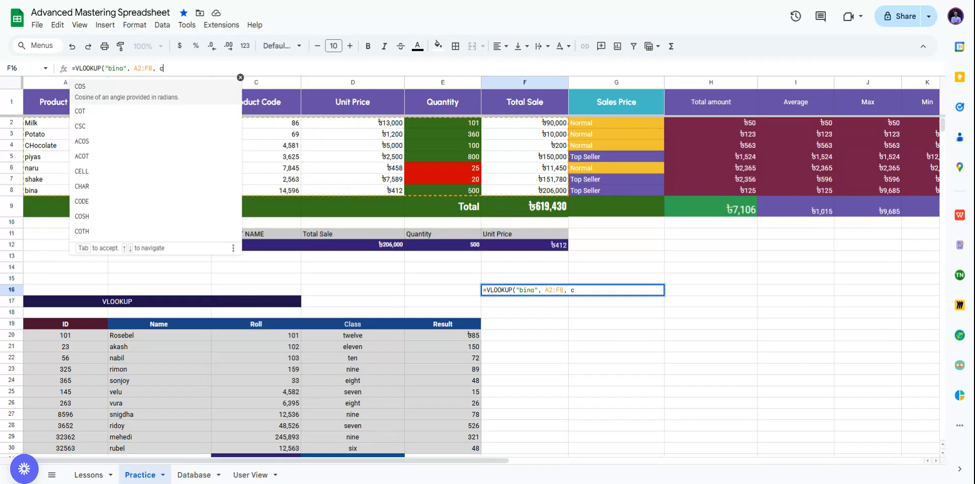
{"action": "key", "text": "BackSpace"}
{"action": "type", "text": "3"}
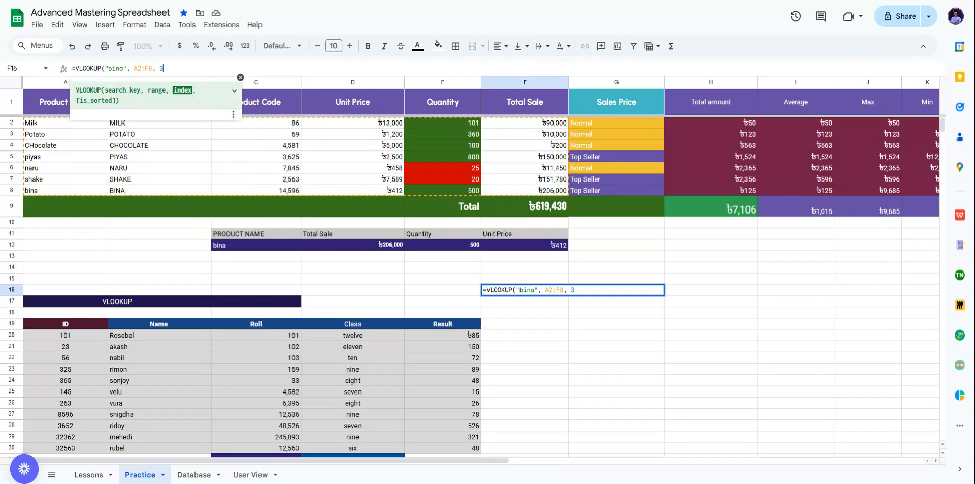
{"action": "type", "text": ", false"}
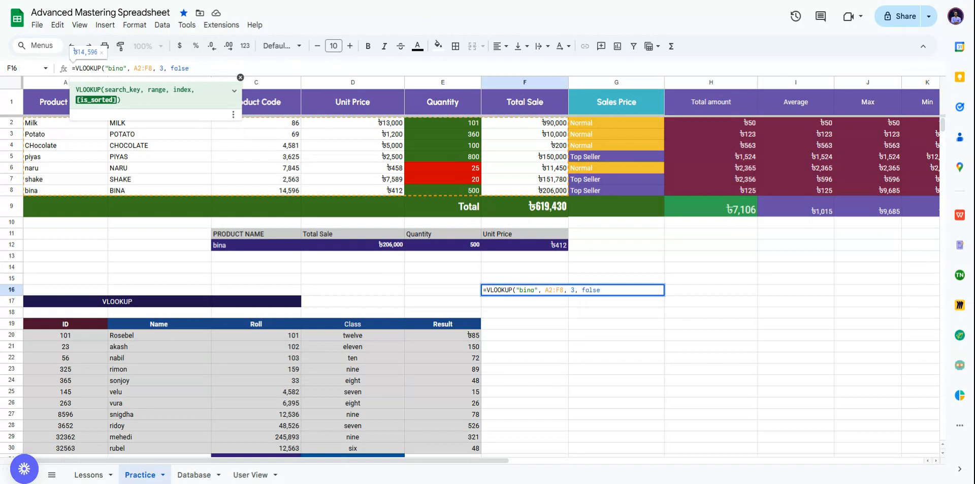
{"action": "key", "text": "BackSpace"}
{"action": "key", "text": "BackSpace"}
{"action": "key", "text": "BackSpace"}
{"action": "key", "text": "BackSpace"}
{"action": "key", "text": "BackSpace"}
{"action": "key", "text": "BackSpace"}
{"action": "key", "text": "BackSpace"}
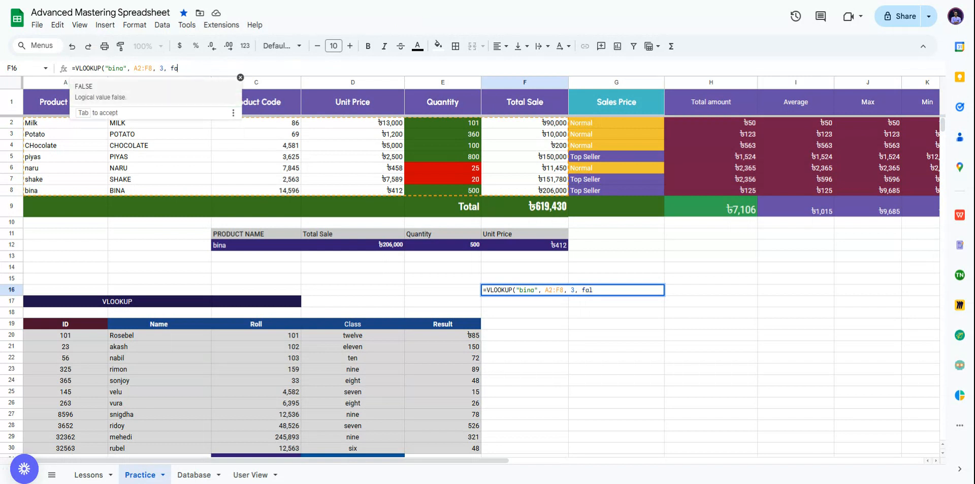
{"action": "type", "text": ")"}
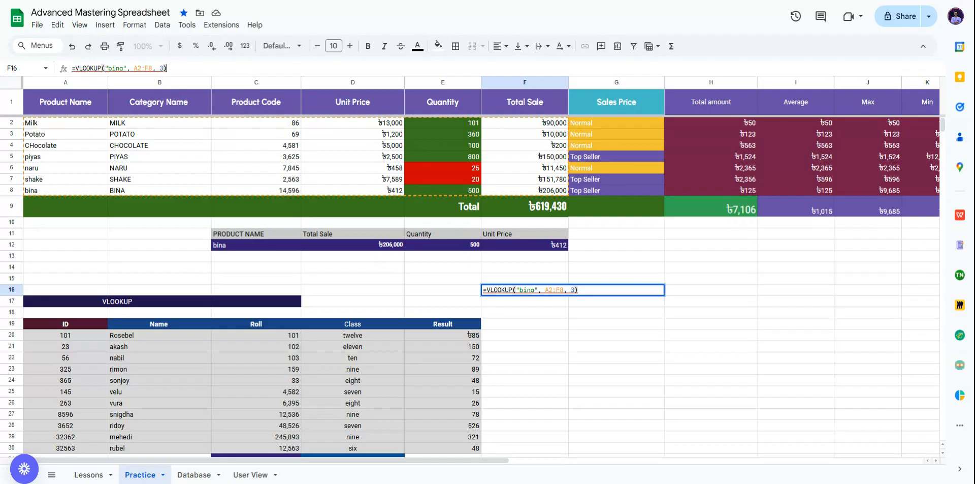
{"action": "key", "text": "Return"}
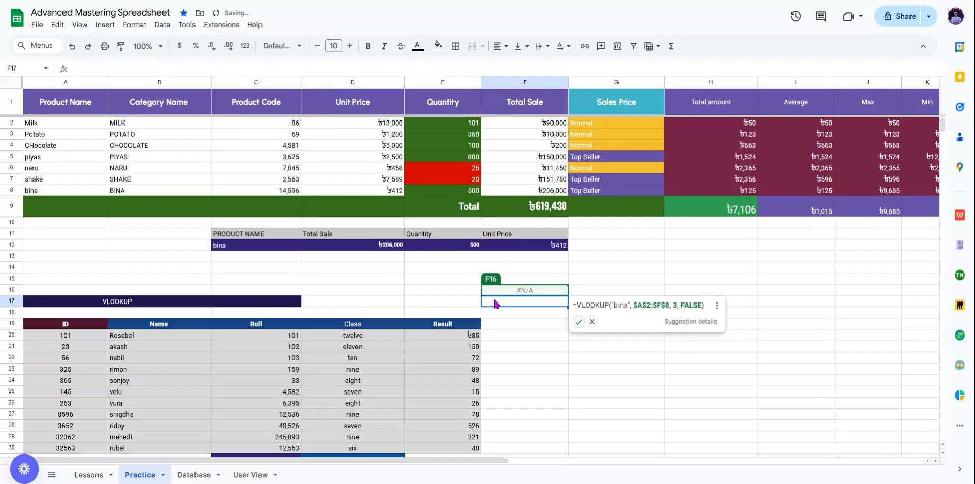
{"action": "left_click", "coordinate": [579, 323]}
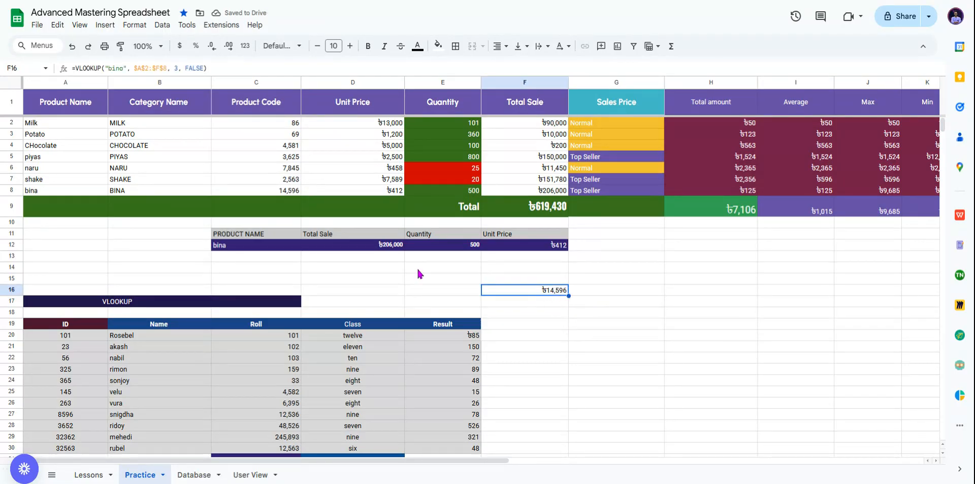
Step: Test F16 with TRUE matching, then accept the suggested exact-match formula over $A$2:$F$8
{"action": "left_click", "coordinate": [190, 68]}
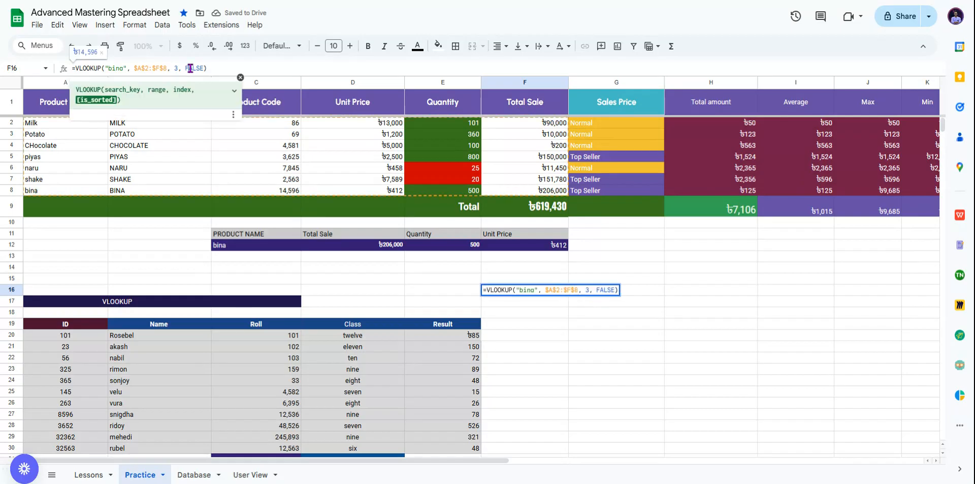
{"action": "double_click", "coordinate": [190, 68]}
{"action": "type", "text": "true"}
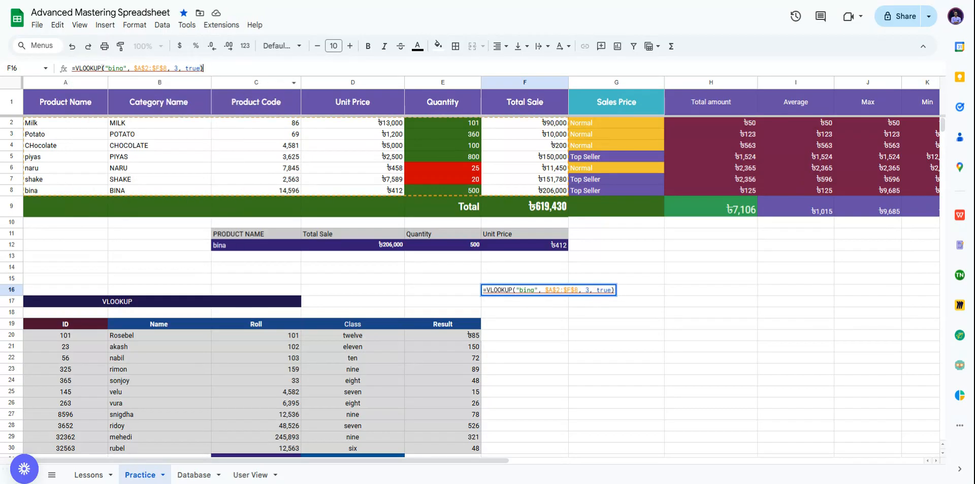
{"action": "key", "text": "Return"}
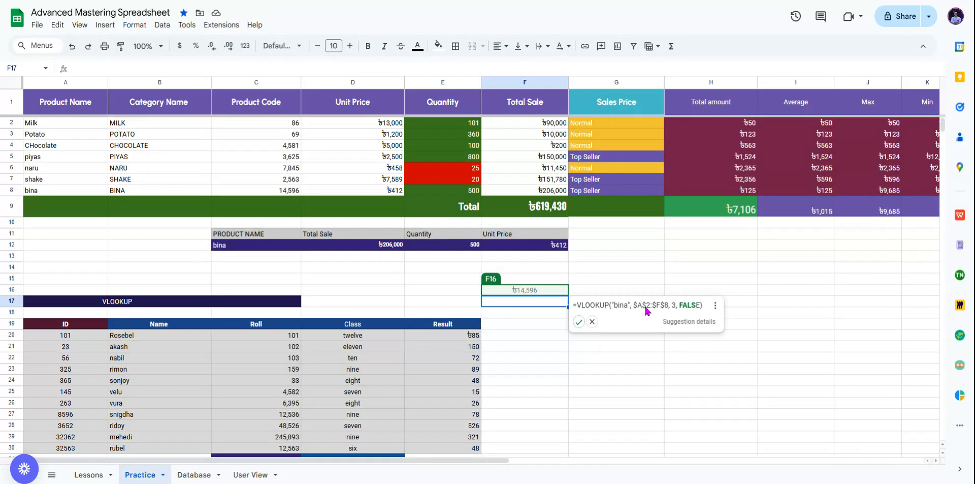
{"action": "left_click", "coordinate": [579, 322]}
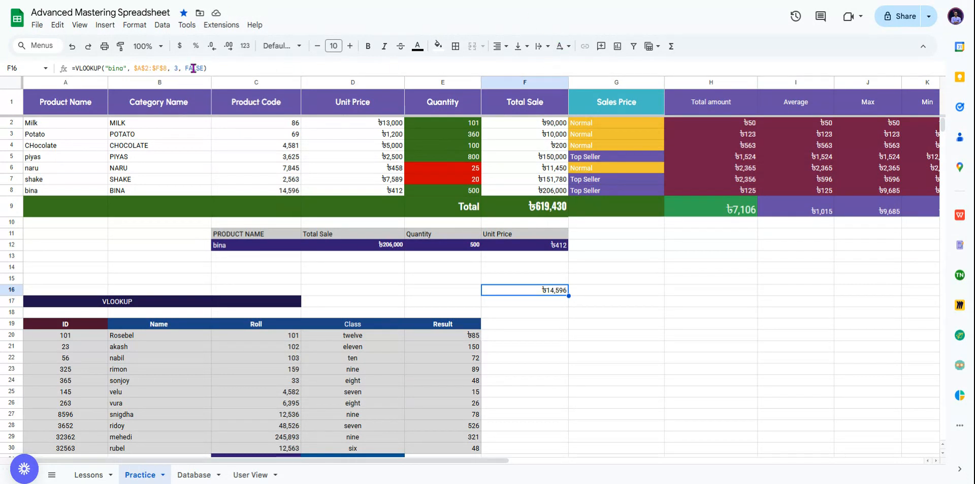
{"action": "left_click", "coordinate": [297, 192]}
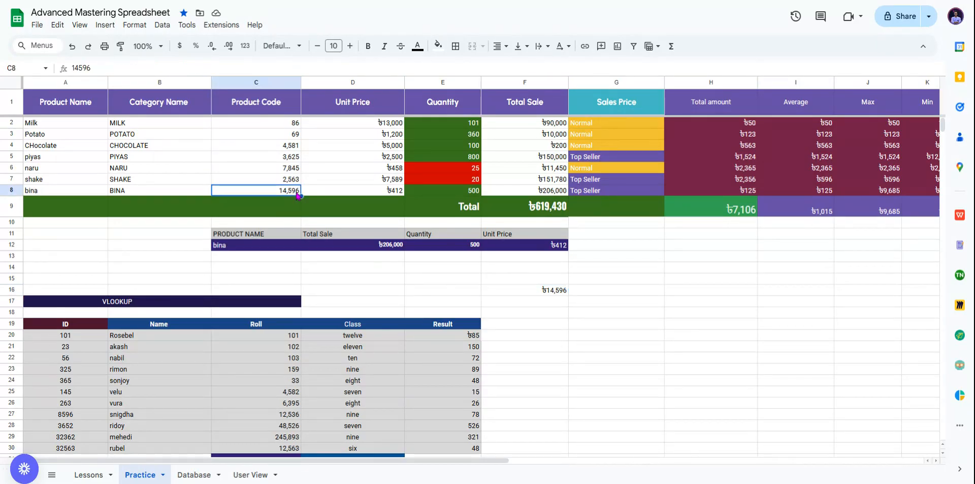
{"action": "left_click", "coordinate": [558, 291]}
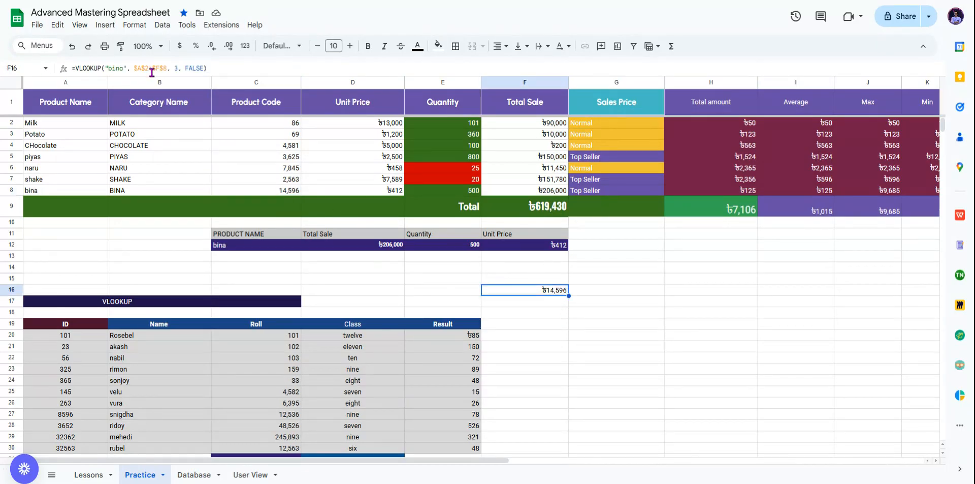
{"action": "left_click_drag", "start_coordinate": [105, 68], "coordinate": [126, 69]}
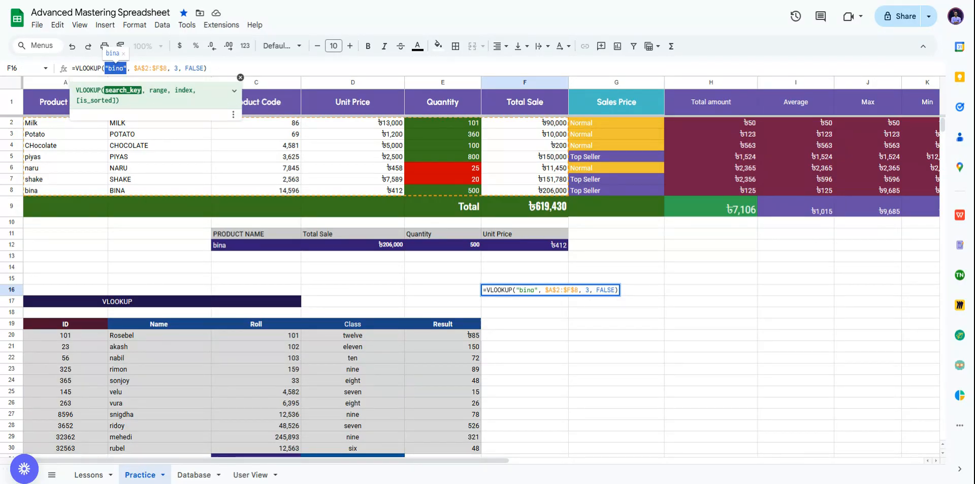
Step: Replace F16's hard-coded "bina" with a column C reference and try bina in E16, getting #N/A
{"action": "key", "text": "BackSpace"}
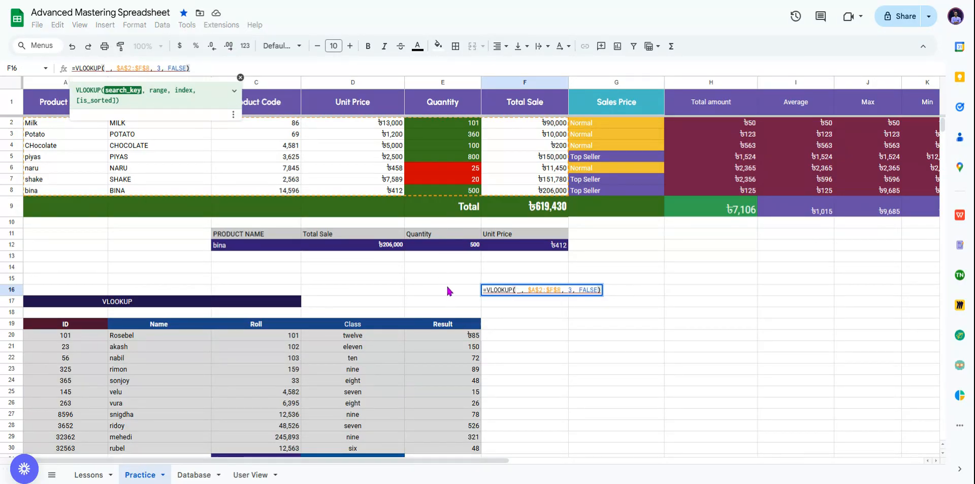
{"action": "left_click", "coordinate": [446, 293]}
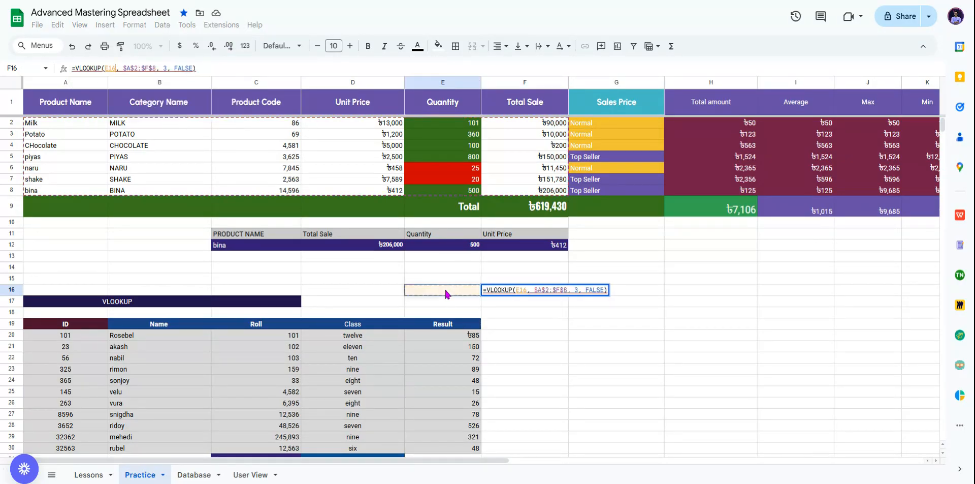
{"action": "left_click", "coordinate": [226, 81]}
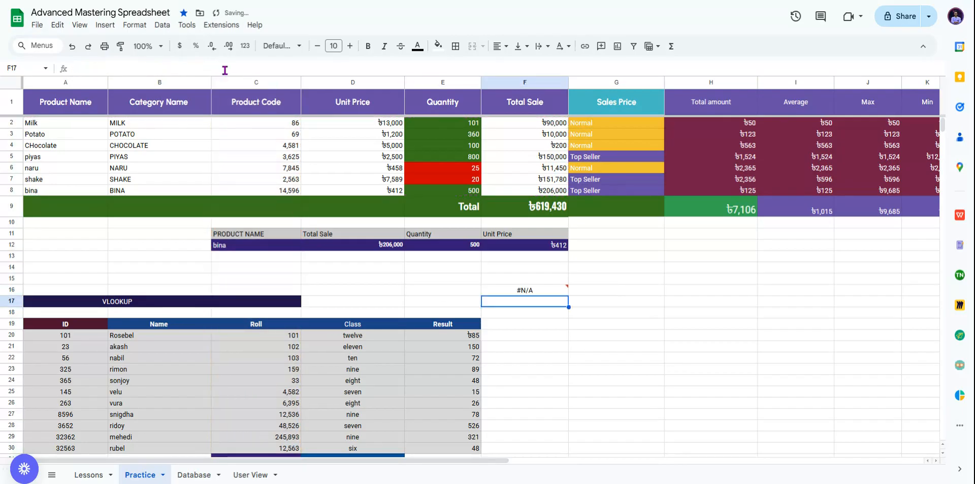
{"action": "left_click", "coordinate": [449, 288]}
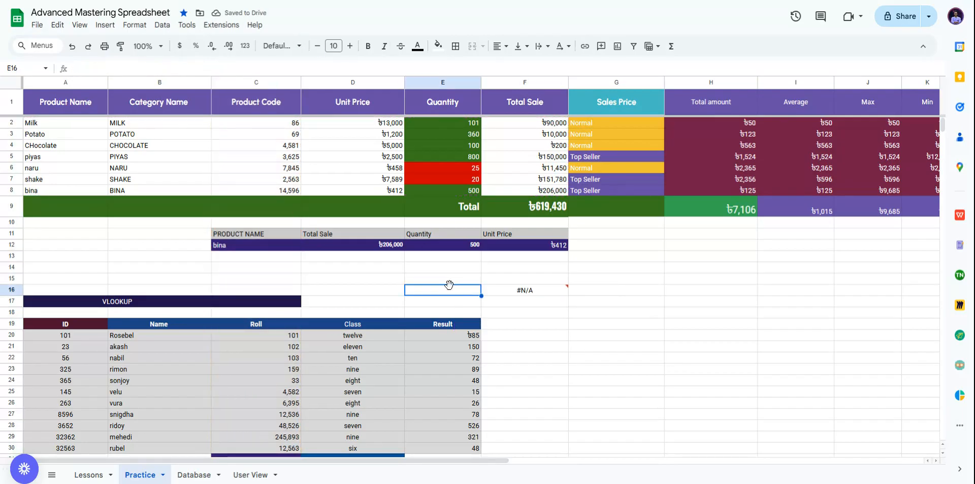
{"action": "type", "text": "bina"}
{"action": "key", "text": "Return"}
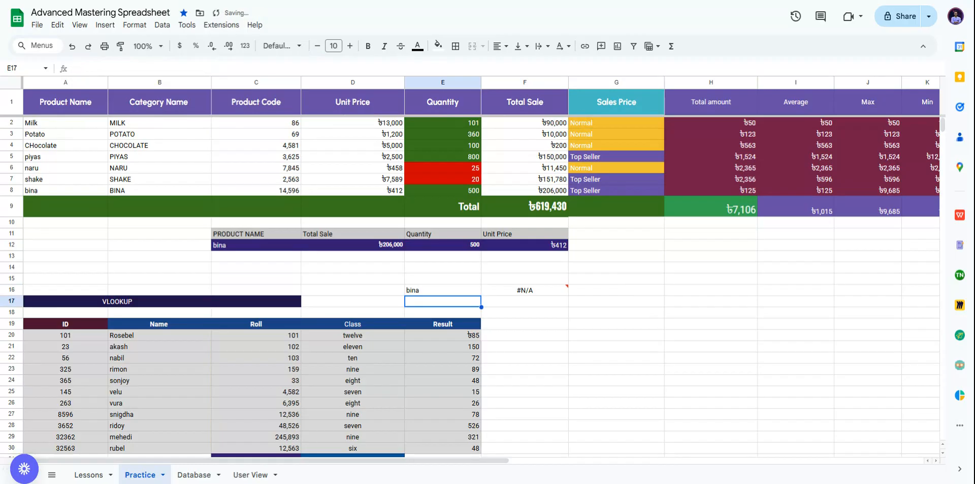
{"action": "left_click", "coordinate": [517, 294]}
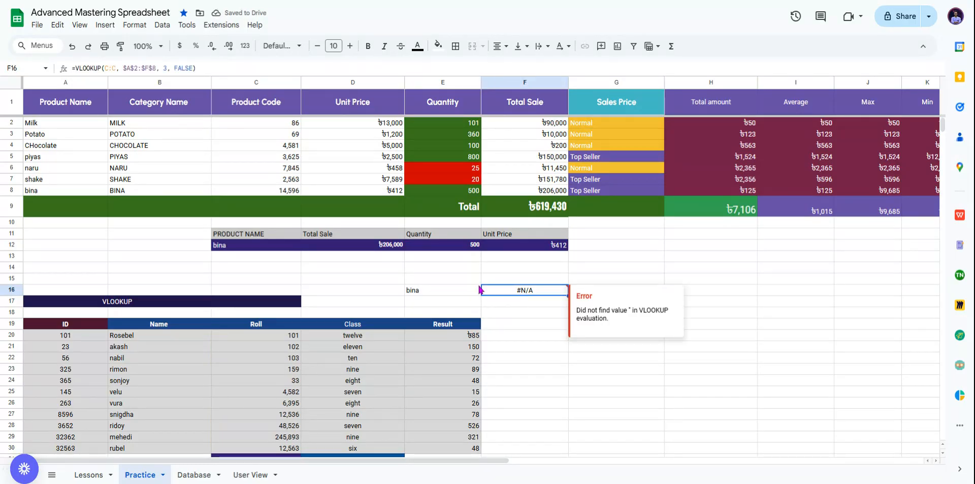
{"action": "left_click", "coordinate": [468, 289]}
{"action": "left_click", "coordinate": [531, 296]}
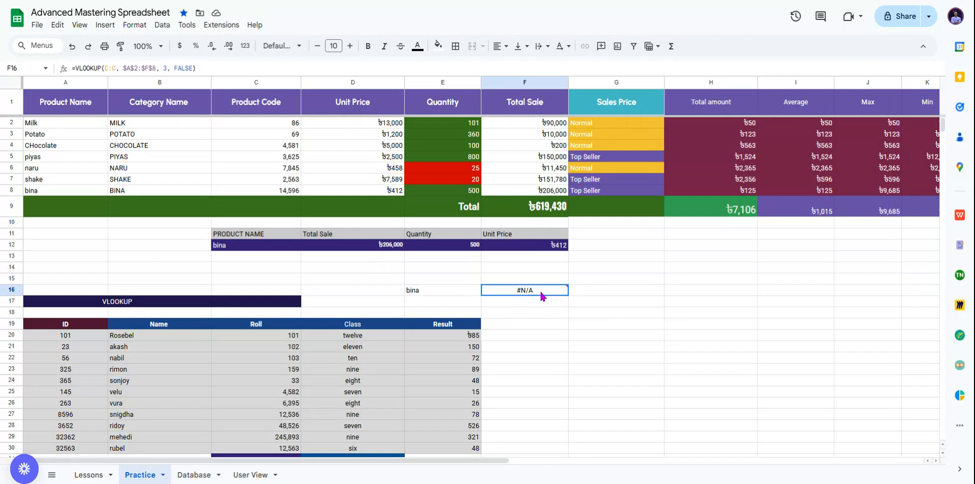
Step: Point F16's search key at E16 and enter milk there, returning product code ৳86
{"action": "left_click", "coordinate": [116, 67]}
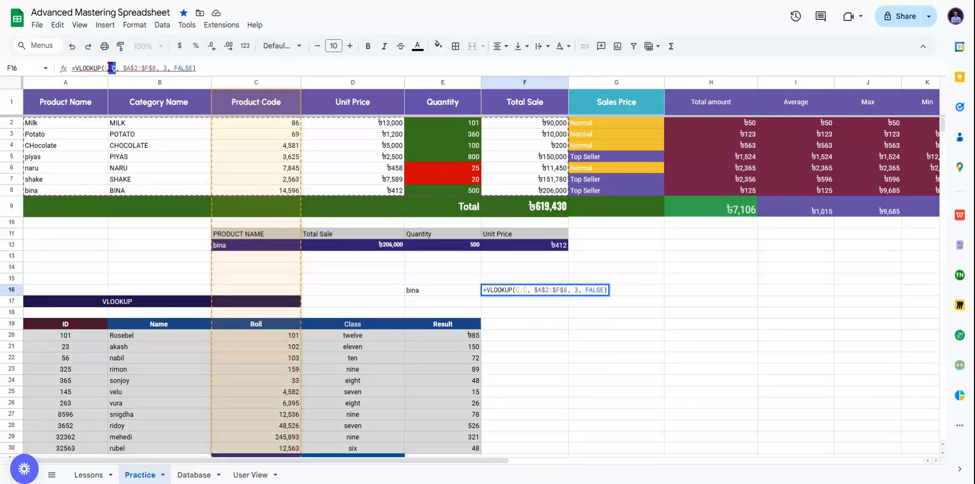
{"action": "left_click_drag", "start_coordinate": [116, 66], "coordinate": [104, 68]}
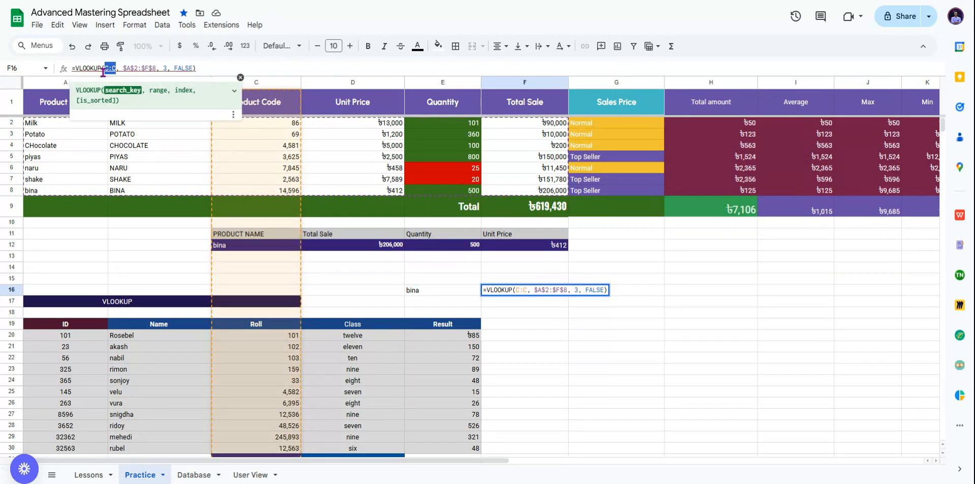
{"action": "key", "text": "BackSpace"}
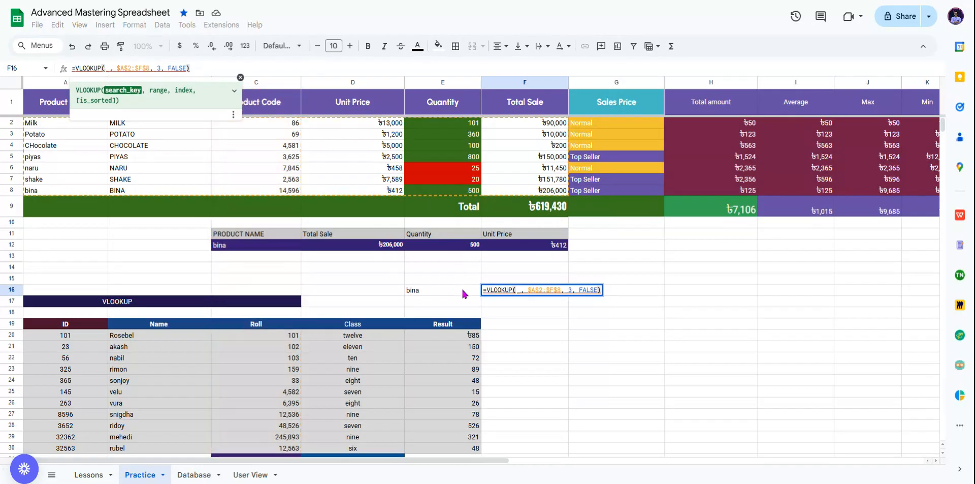
{"action": "left_click", "coordinate": [461, 287]}
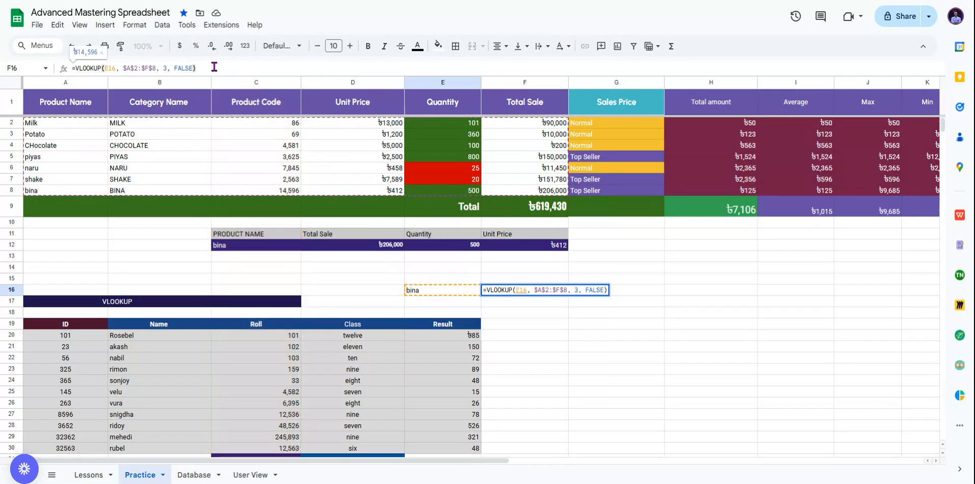
{"action": "key", "text": "Return"}
{"action": "left_click", "coordinate": [452, 292]}
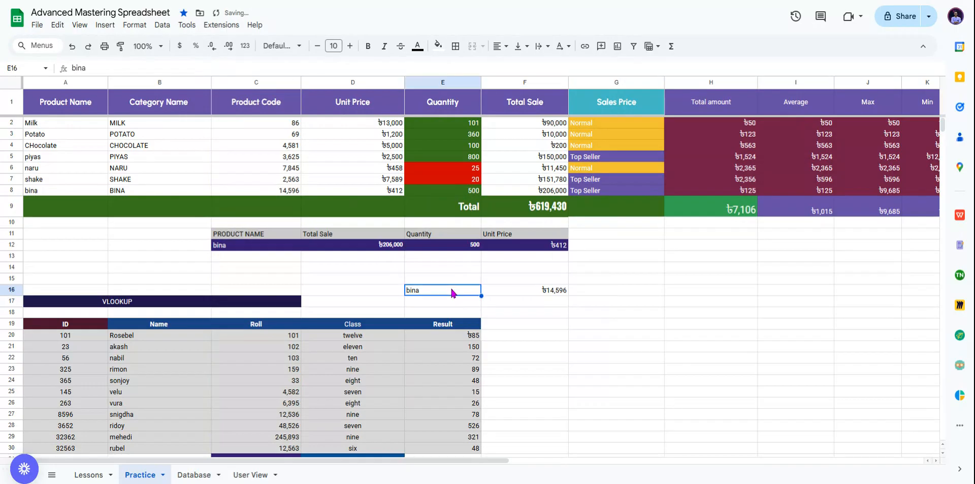
{"action": "type", "text": "milk"}
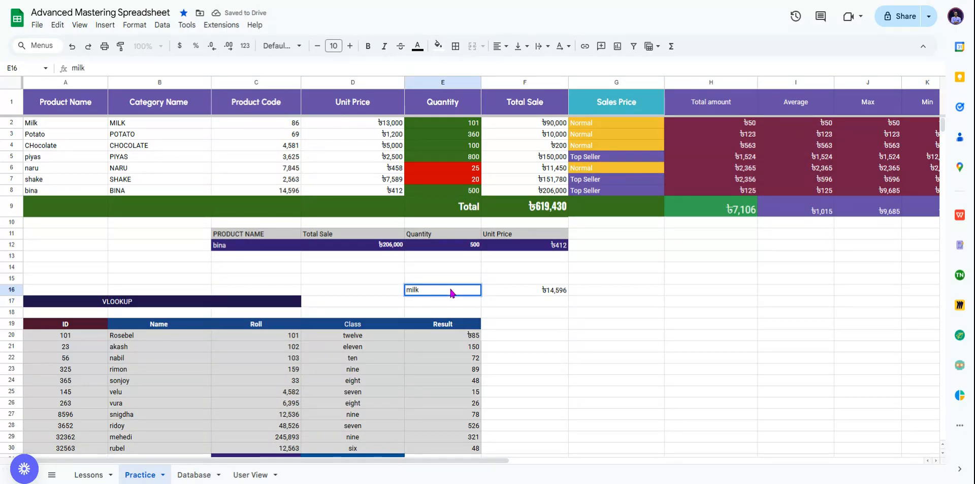
{"action": "key", "text": "Return"}
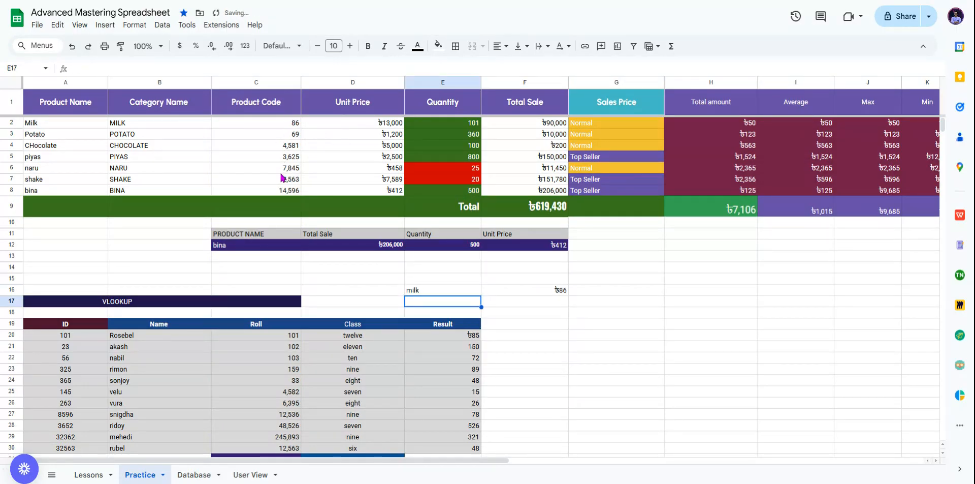
{"action": "left_click", "coordinate": [538, 288]}
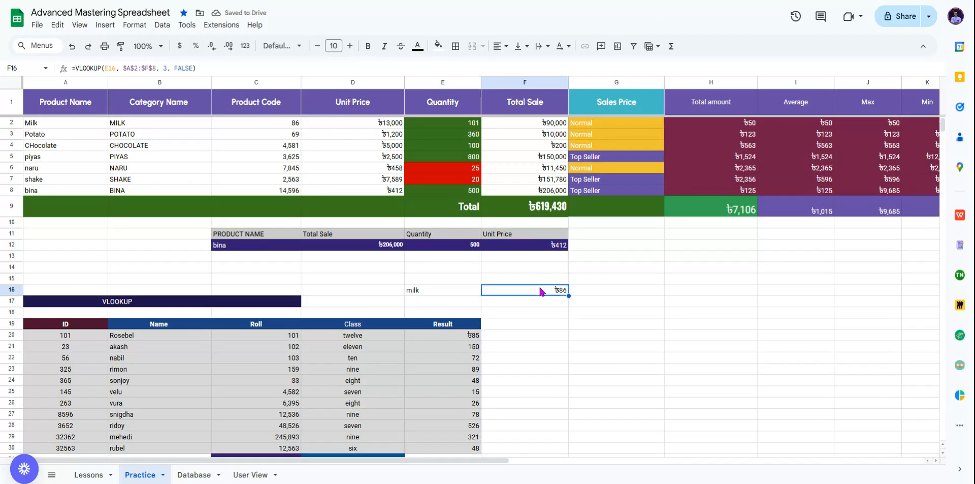
Step: Format F16 as a plain number and enter potato in E16, returning 69
{"action": "left_click", "coordinate": [135, 24]}
{"action": "mouse_move", "coordinate": [191, 68]}
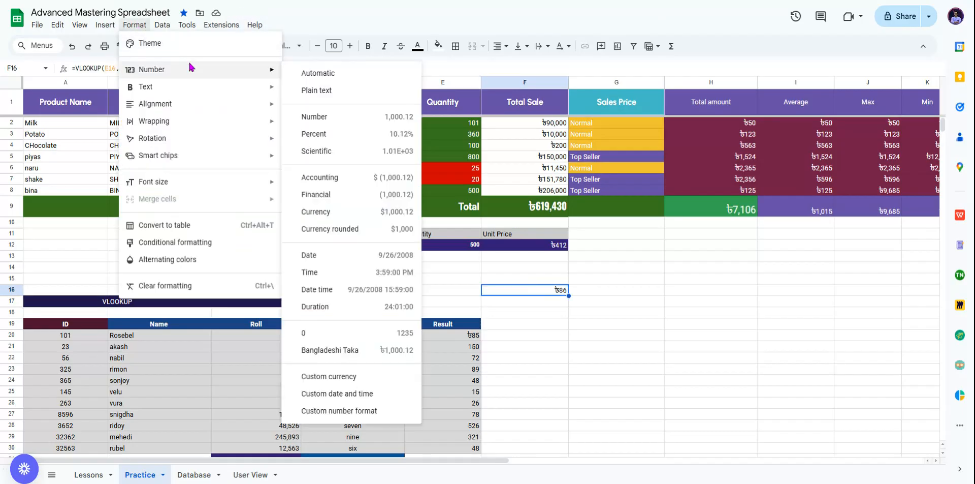
{"action": "left_click", "coordinate": [325, 73]}
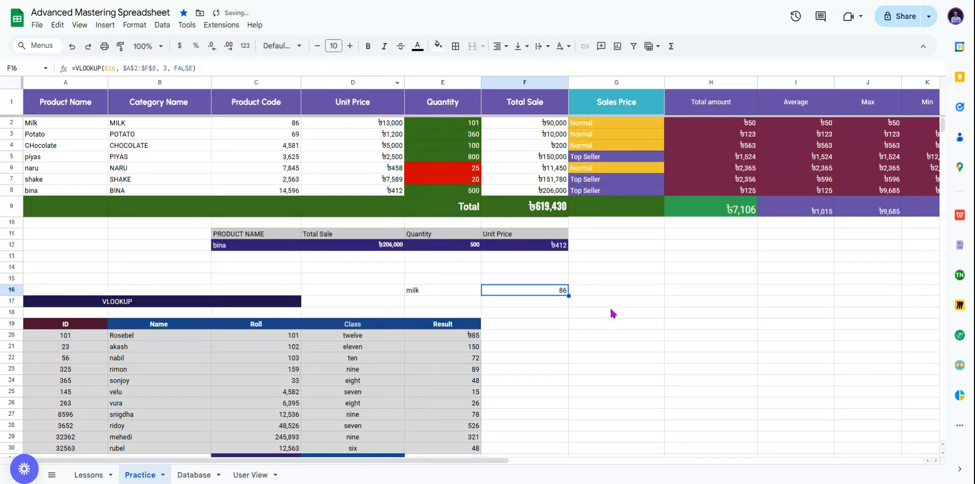
{"action": "left_click_drag", "start_coordinate": [453, 287], "coordinate": [559, 289]}
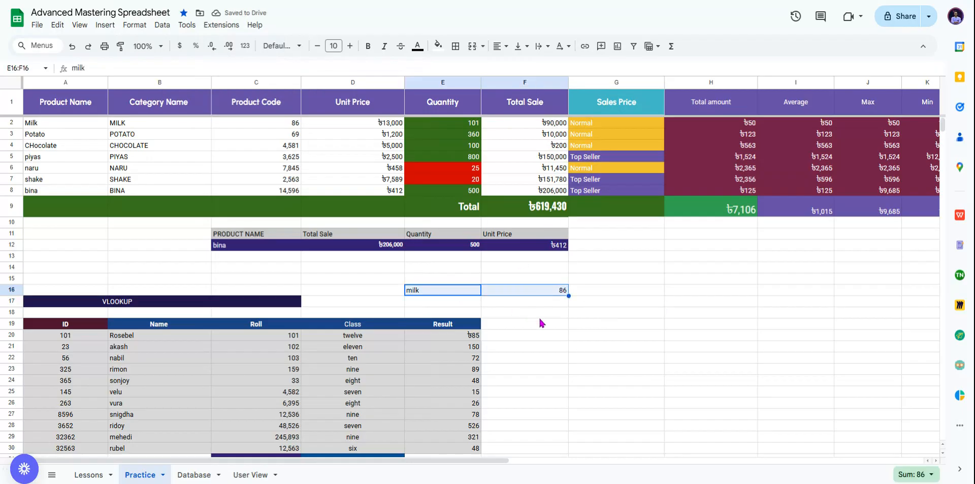
{"action": "left_click", "coordinate": [463, 289]}
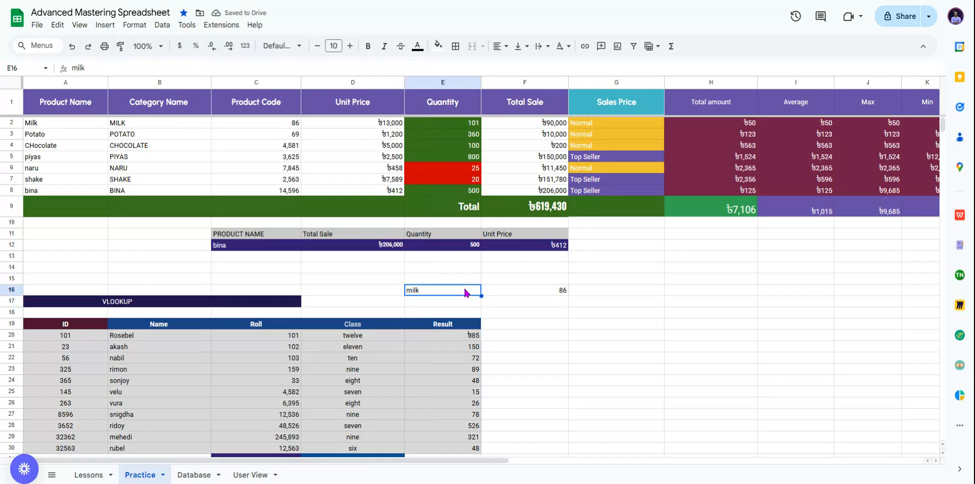
{"action": "type", "text": "potato"}
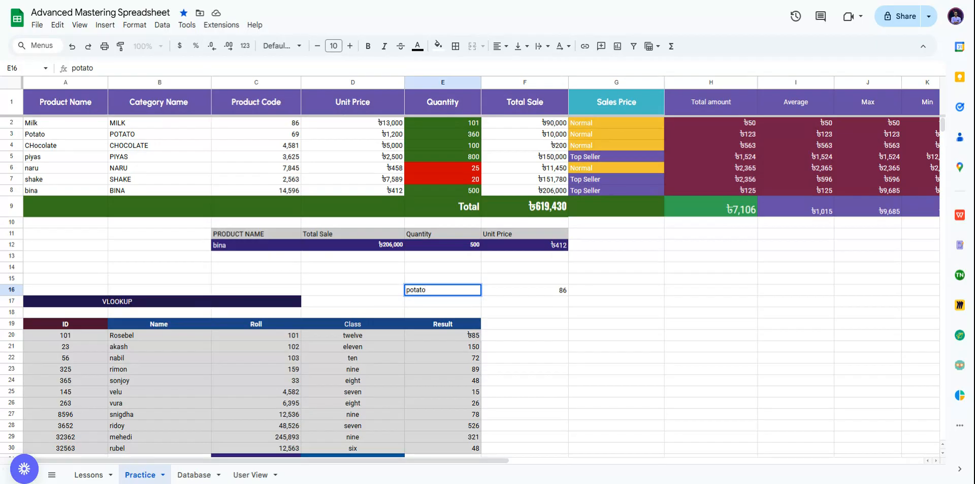
{"action": "key", "text": "Return"}
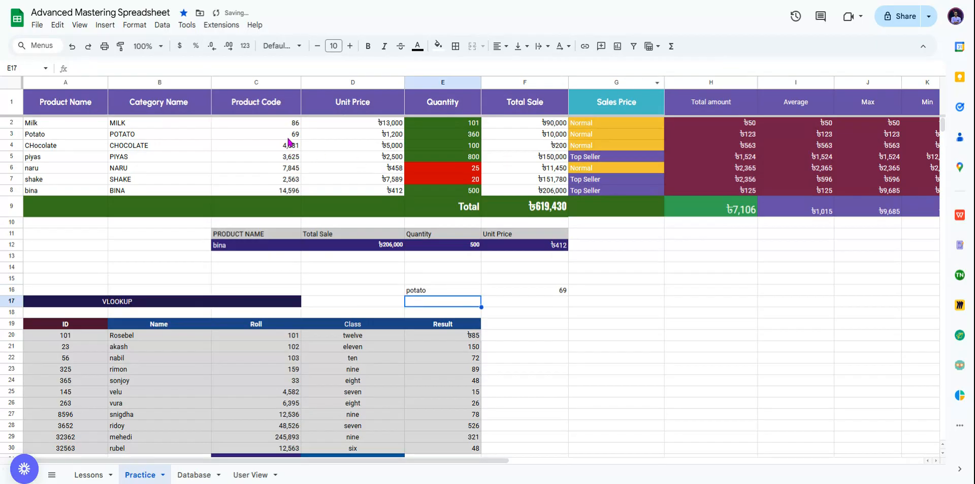
{"action": "left_click", "coordinate": [283, 135]}
Step: Clear the E16:F16 test cells
{"action": "left_click_drag", "start_coordinate": [370, 290], "coordinate": [635, 299]}
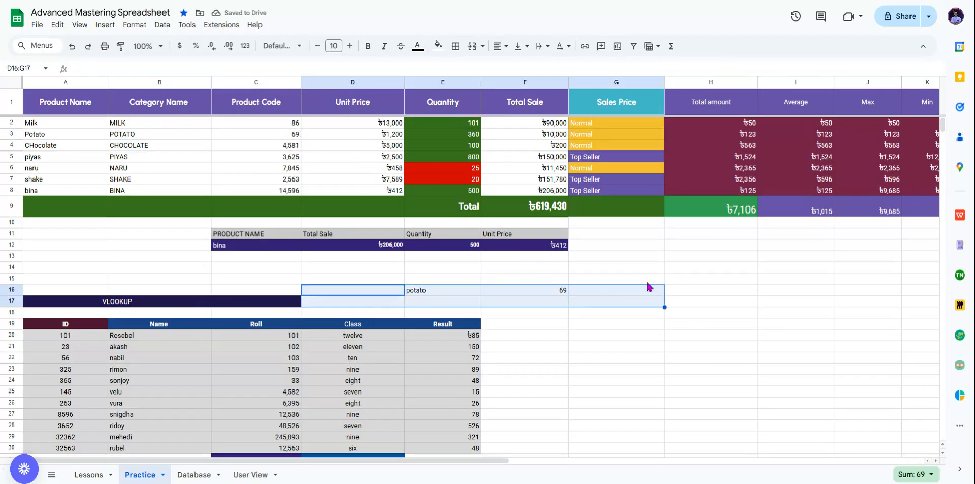
{"action": "left_click", "coordinate": [709, 268]}
{"action": "left_click_drag", "start_coordinate": [459, 291], "coordinate": [543, 293]}
{"action": "key", "text": "Delete"}
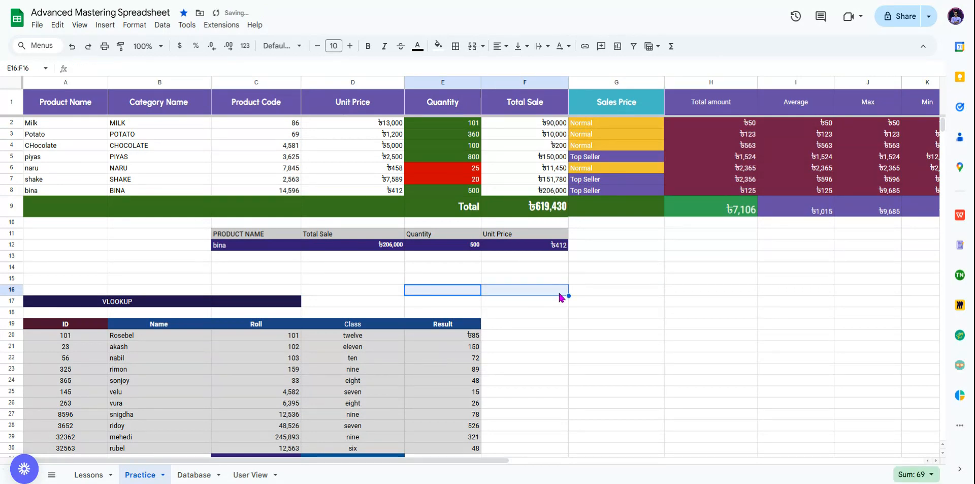
{"action": "scroll", "coordinate": [558, 309], "scroll_direction": "down", "scroll_amount": 5}
Step: Delete ID 263 from D31 so the lookup cells fall back to Not Found
{"action": "left_click", "coordinate": [631, 231]}
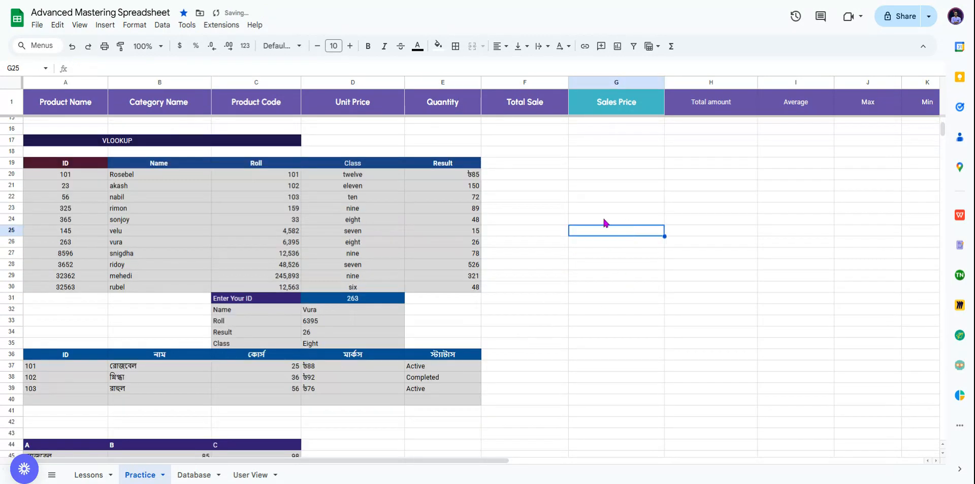
{"action": "left_click", "coordinate": [547, 243]}
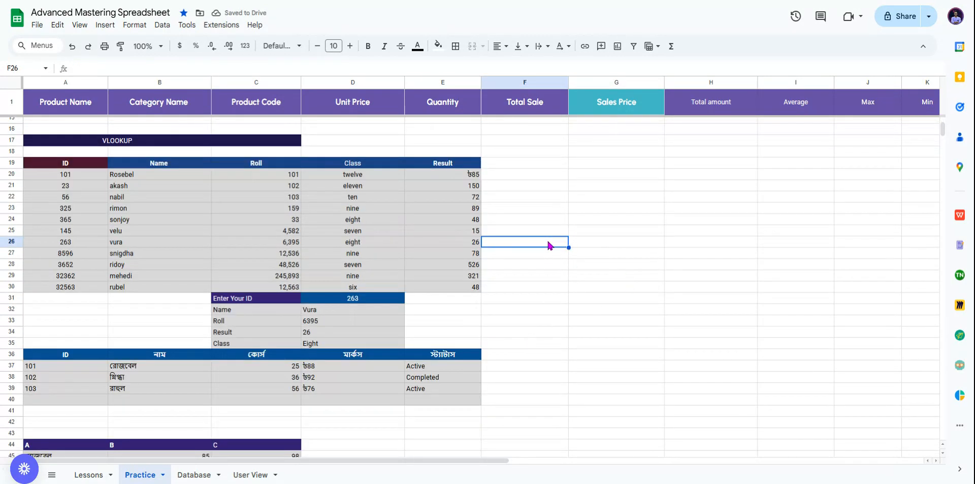
{"action": "scroll", "coordinate": [547, 245], "scroll_direction": "up", "scroll_amount": 2}
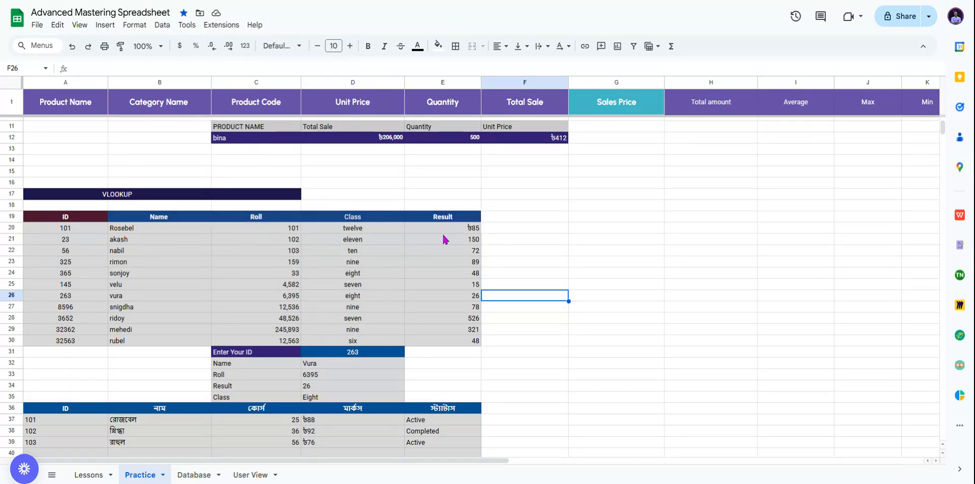
{"action": "scroll", "coordinate": [559, 304], "scroll_direction": "down", "scroll_amount": 3}
{"action": "left_click", "coordinate": [644, 293]}
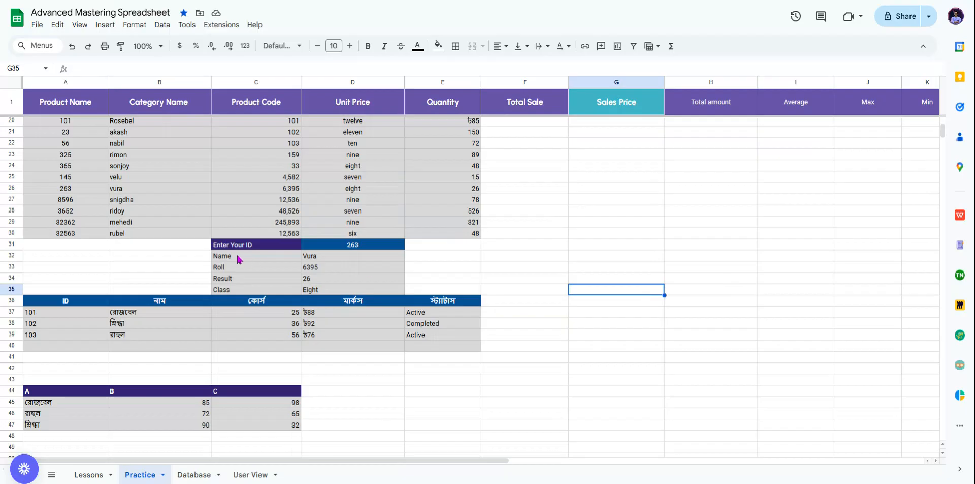
{"action": "scroll", "coordinate": [157, 201], "scroll_direction": "up", "scroll_amount": 2}
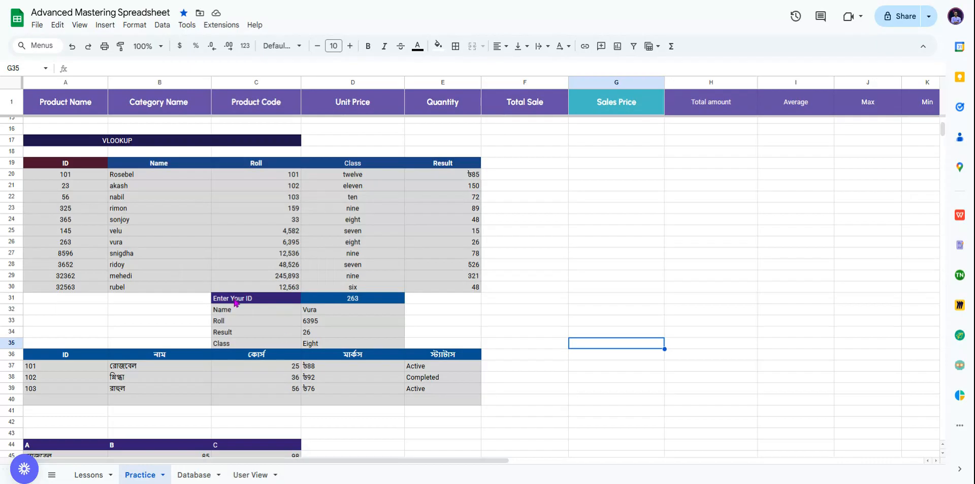
{"action": "left_click", "coordinate": [346, 303]}
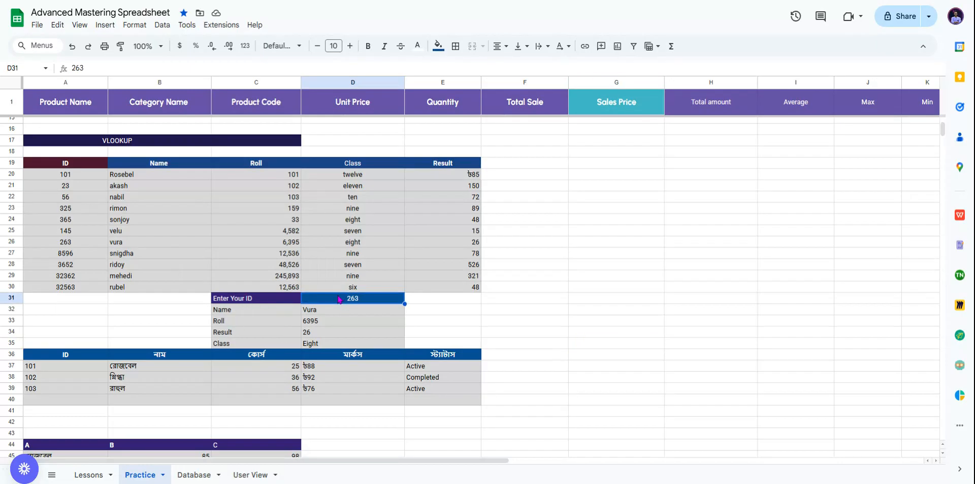
{"action": "key", "text": "Delete"}
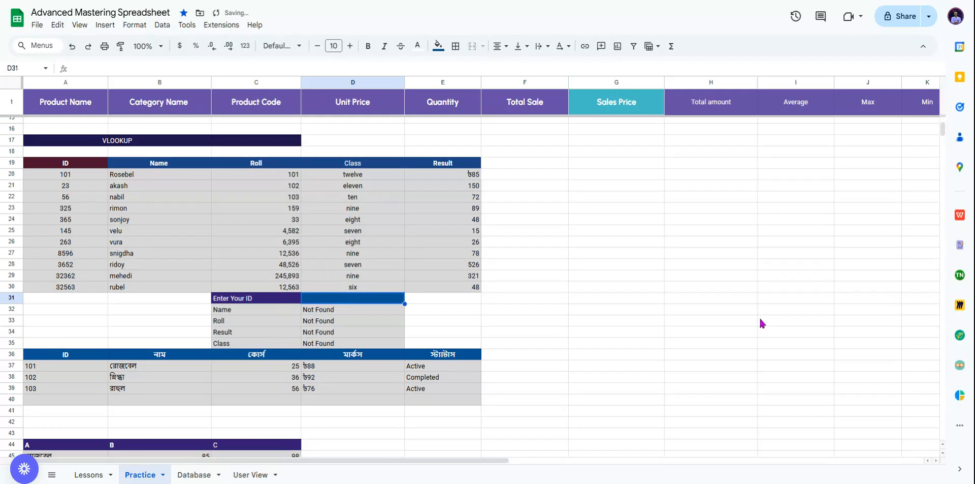
{"action": "left_click", "coordinate": [660, 321]}
Step: Review the Enter Your ID, Name, Roll, Result and Class labels beside the empty D31
{"action": "left_click", "coordinate": [247, 300]}
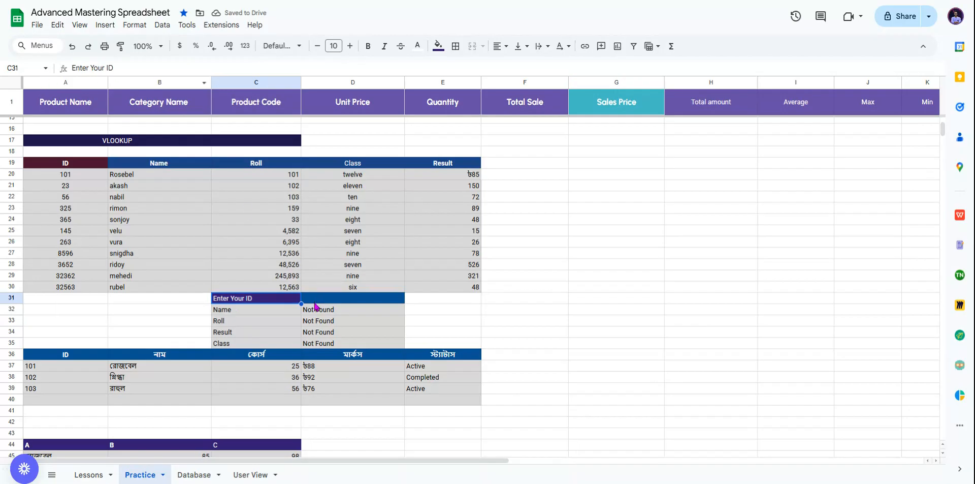
{"action": "left_click", "coordinate": [229, 311]}
{"action": "left_click", "coordinate": [232, 323]}
{"action": "left_click", "coordinate": [235, 334]}
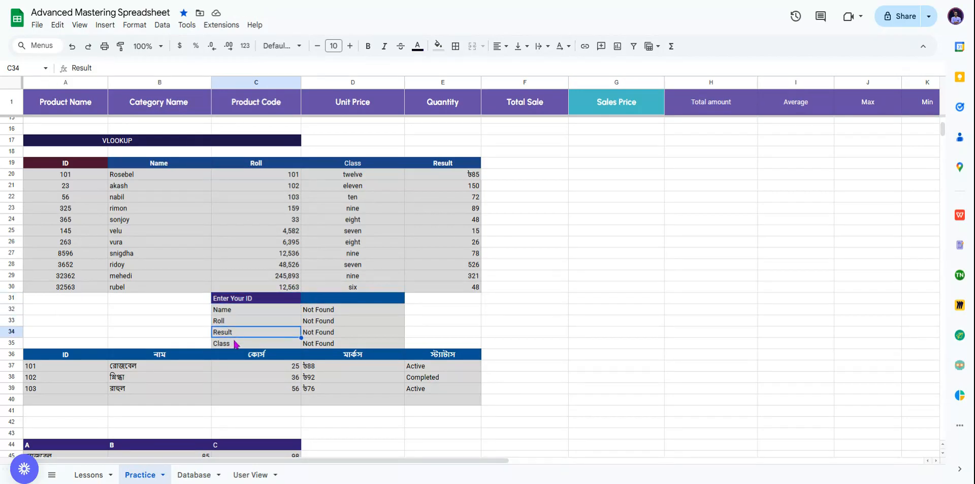
{"action": "left_click", "coordinate": [235, 344]}
{"action": "left_click", "coordinate": [380, 302]}
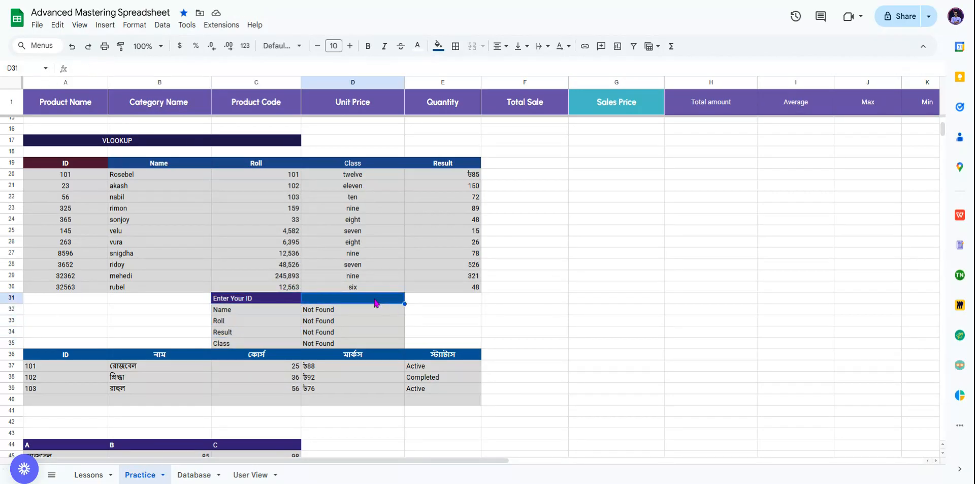
Step: Remove an accidentally inserted F26 reference from the D32 Name formula
{"action": "left_click", "coordinate": [343, 311]}
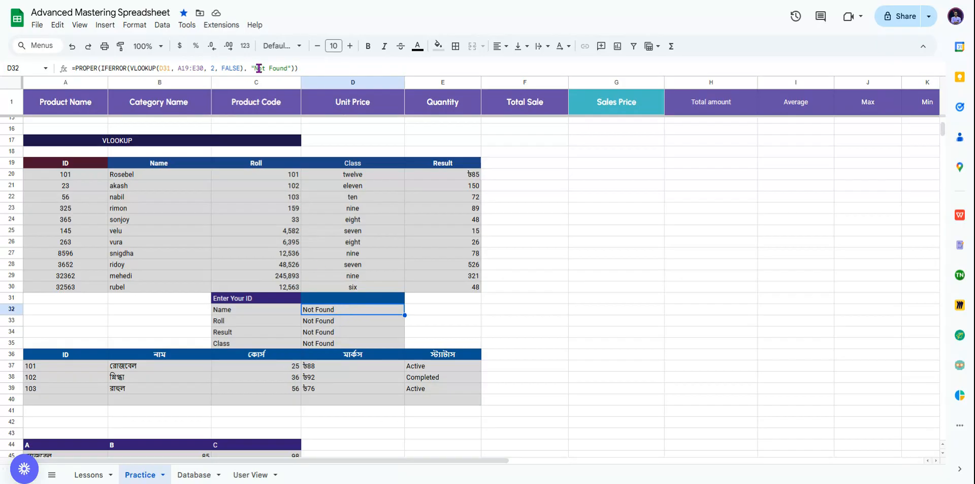
{"action": "left_click_drag", "start_coordinate": [251, 67], "coordinate": [291, 68]}
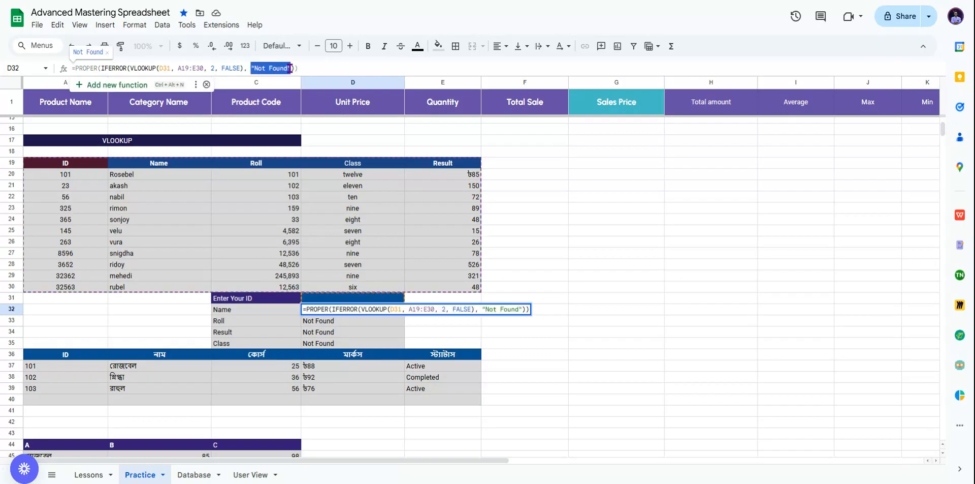
{"action": "left_click", "coordinate": [559, 243]}
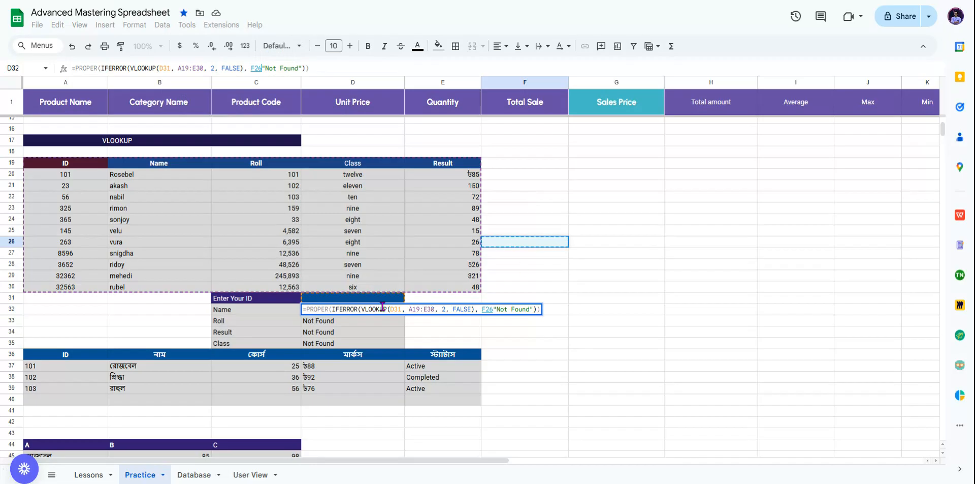
{"action": "left_click", "coordinate": [314, 70]}
{"action": "left_click_drag", "start_coordinate": [262, 67], "coordinate": [257, 68]}
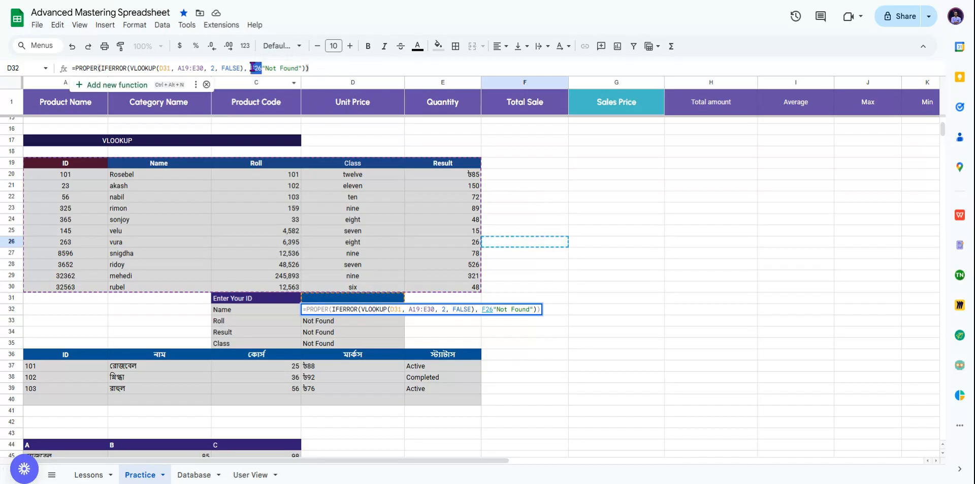
{"action": "key", "text": "BackSpace"}
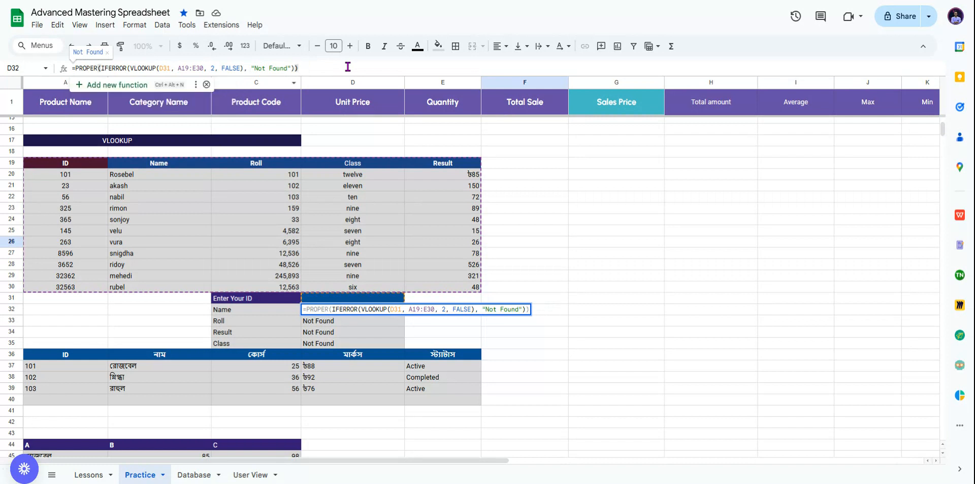
{"action": "key", "text": "Return"}
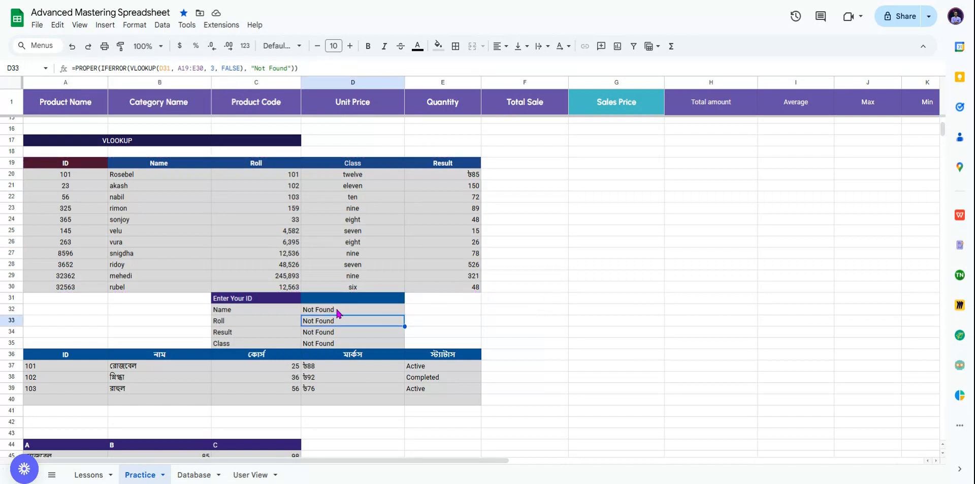
Step: Review the Name, Roll, Result and Class lookup formulas in D32 through D35
{"action": "left_click", "coordinate": [337, 311]}
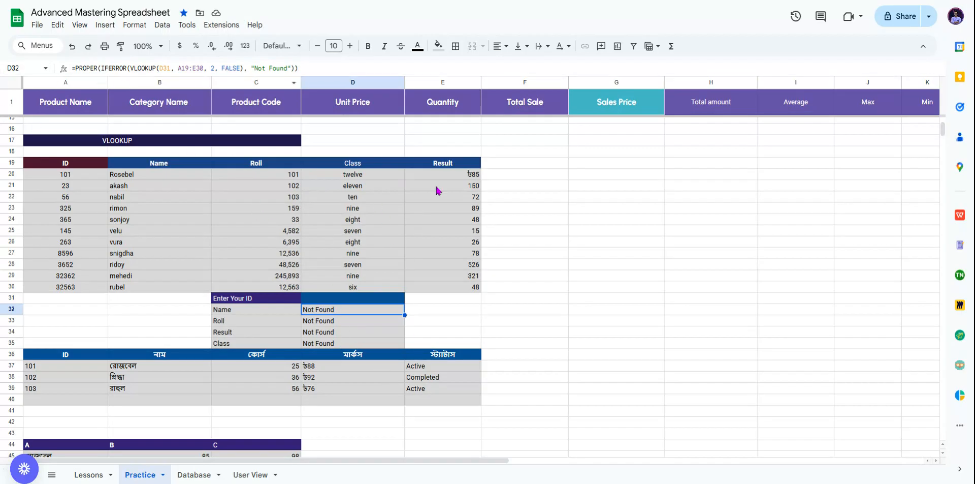
{"action": "left_click", "coordinate": [352, 322]}
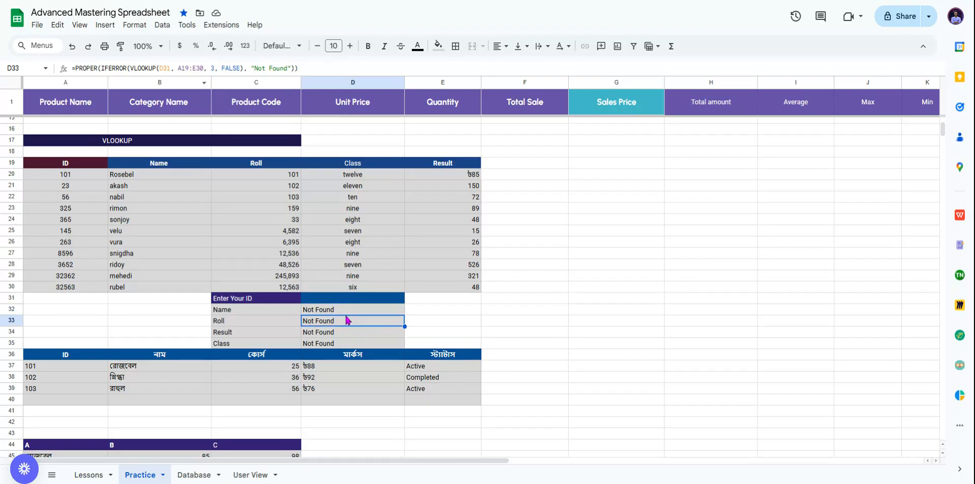
{"action": "left_click", "coordinate": [344, 333]}
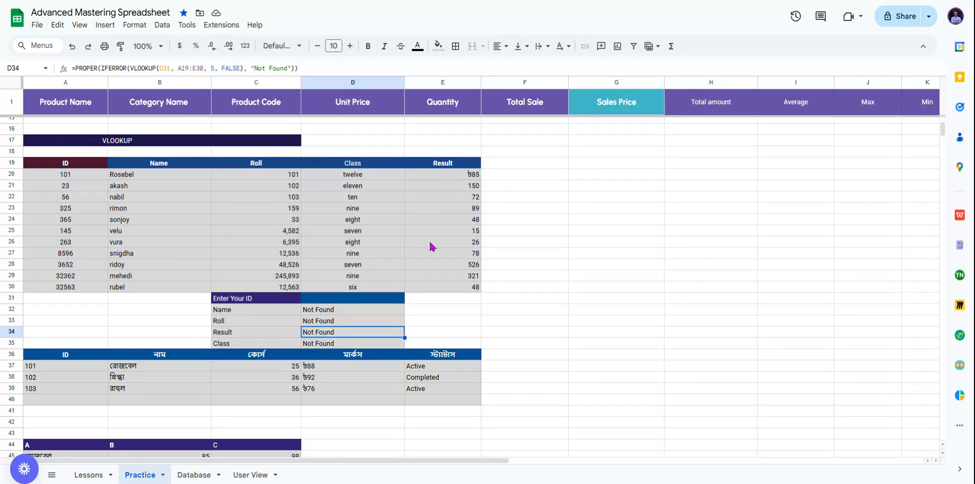
{"action": "left_click", "coordinate": [319, 344]}
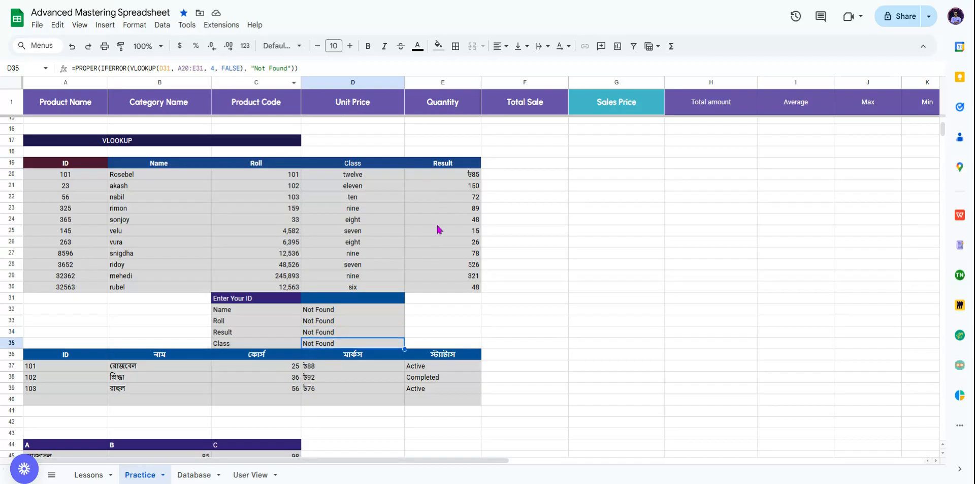
{"action": "scroll", "coordinate": [437, 227], "scroll_direction": "down", "scroll_amount": 2}
{"action": "left_click", "coordinate": [370, 246]}
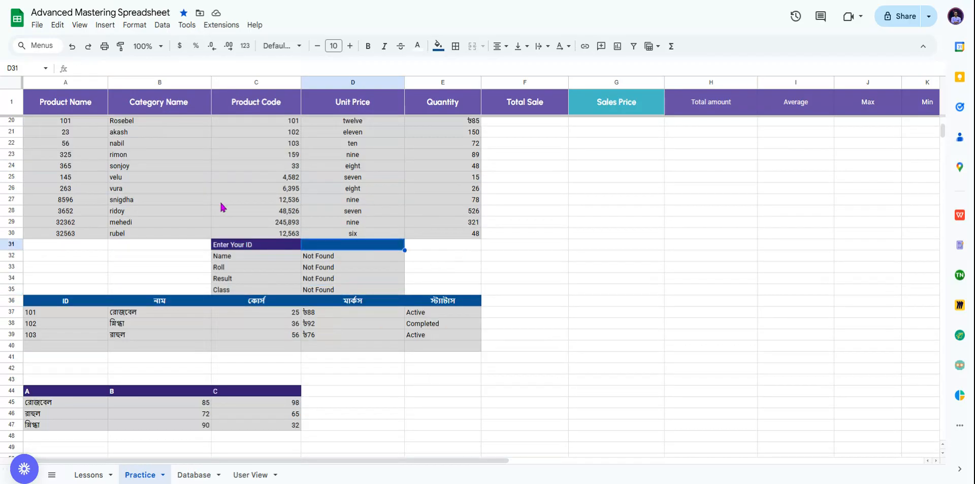
Step: Enter ID 263 in D31 and compare Roll 6395, Result 26, Class Eight with row 26
{"action": "type", "text": "263"}
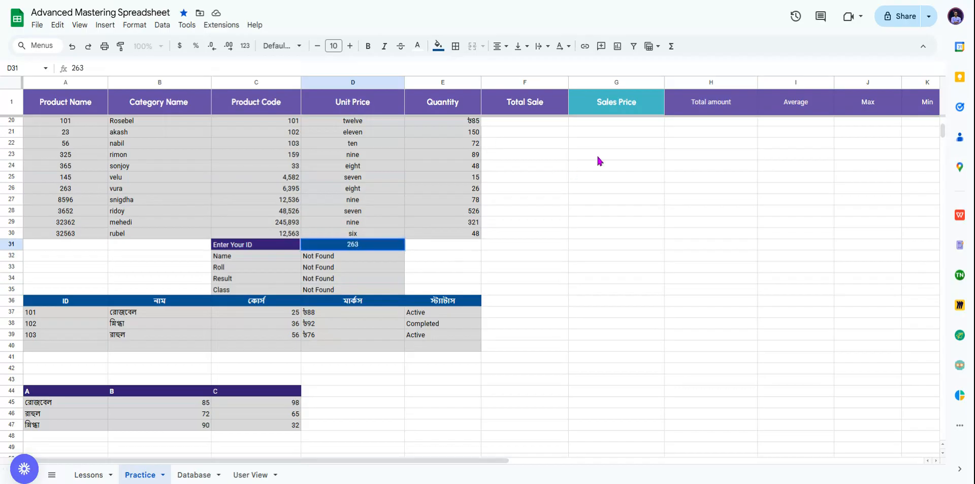
{"action": "key", "text": "Return"}
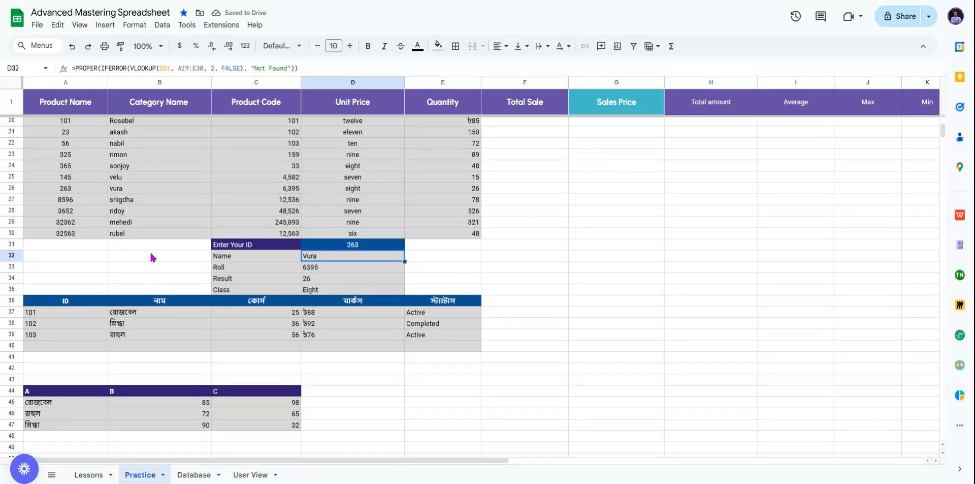
{"action": "left_click", "coordinate": [10, 191]}
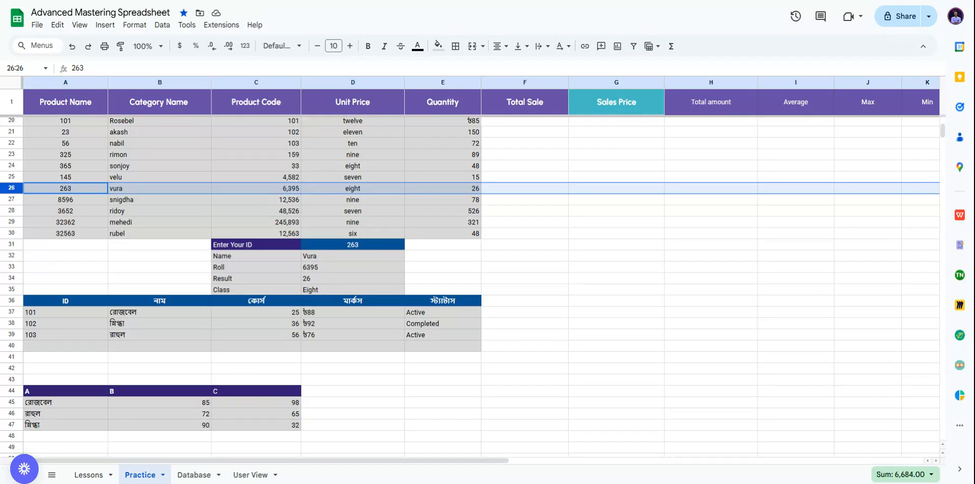
Step: Set E20 to the Automatic number format so it shows a plain 85
{"action": "scroll", "coordinate": [513, 222], "scroll_direction": "up", "scroll_amount": 2}
{"action": "left_click", "coordinate": [447, 174]}
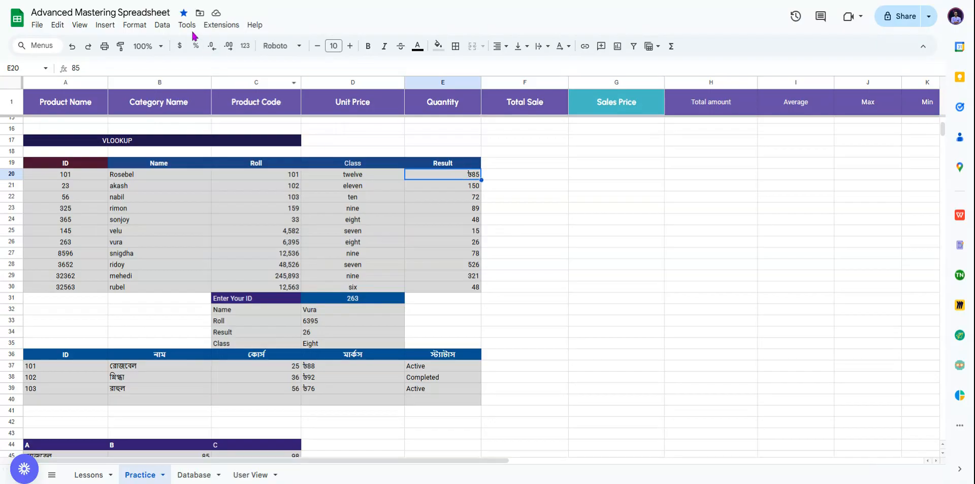
{"action": "left_click", "coordinate": [144, 26]}
{"action": "mouse_move", "coordinate": [174, 70]}
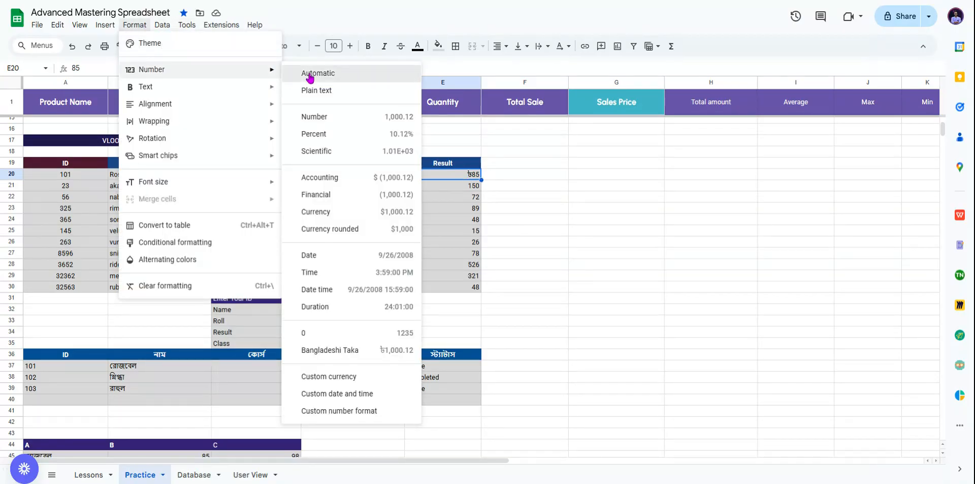
{"action": "left_click", "coordinate": [310, 73]}
Step: Format the Roll cells C19:C30 as plain text, then with the 0 number format
{"action": "left_click_drag", "start_coordinate": [257, 164], "coordinate": [273, 290]}
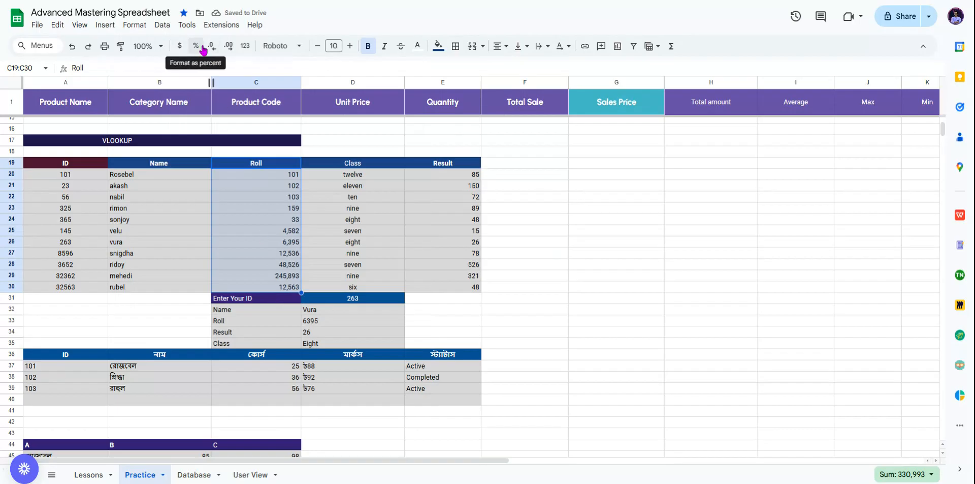
{"action": "left_click", "coordinate": [139, 25]}
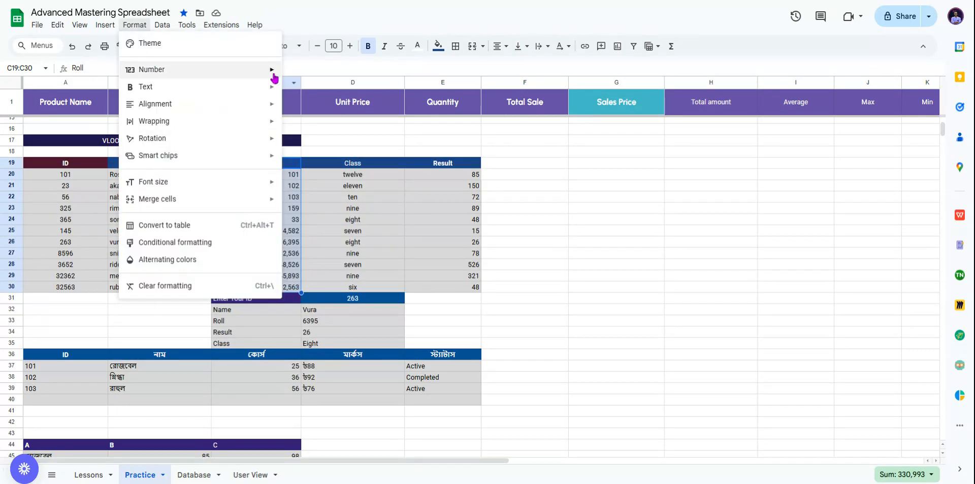
{"action": "mouse_move", "coordinate": [276, 76]}
{"action": "left_click", "coordinate": [318, 90]}
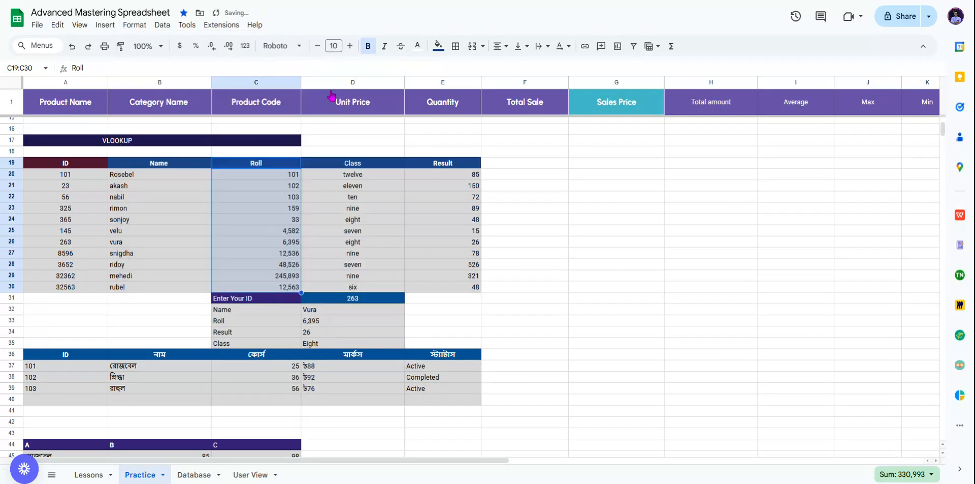
{"action": "left_click", "coordinate": [134, 25]}
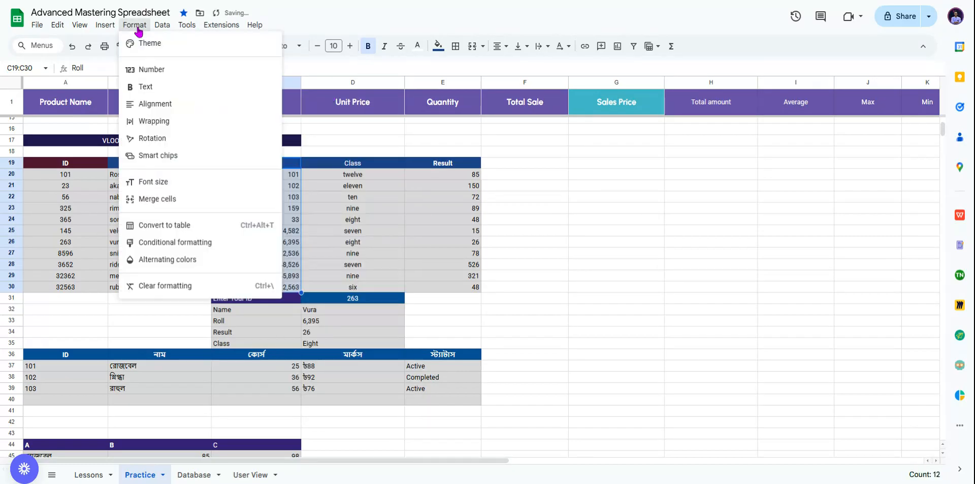
{"action": "mouse_move", "coordinate": [176, 81]}
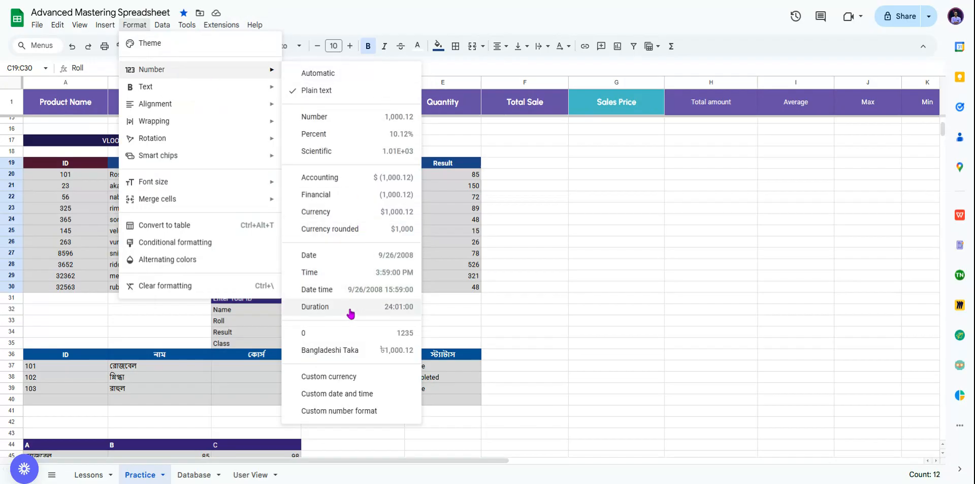
{"action": "left_click", "coordinate": [378, 335]}
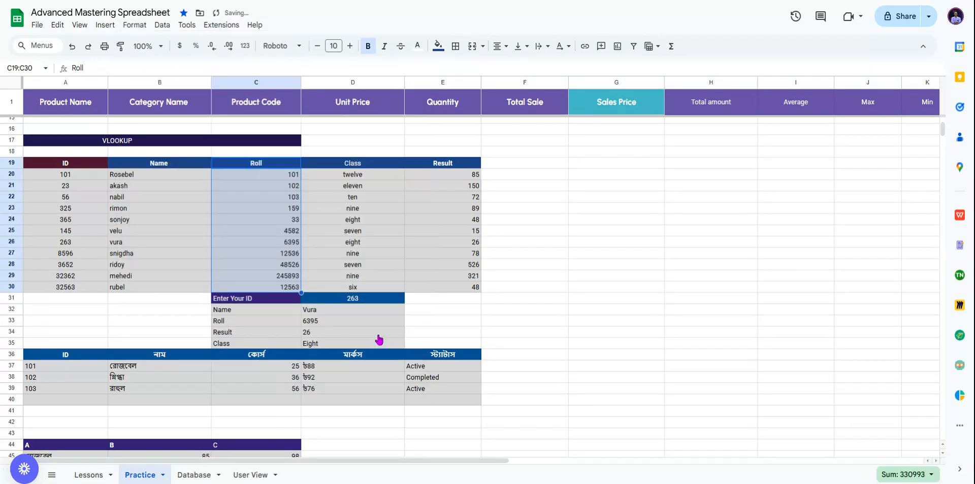
{"action": "left_click", "coordinate": [593, 264]}
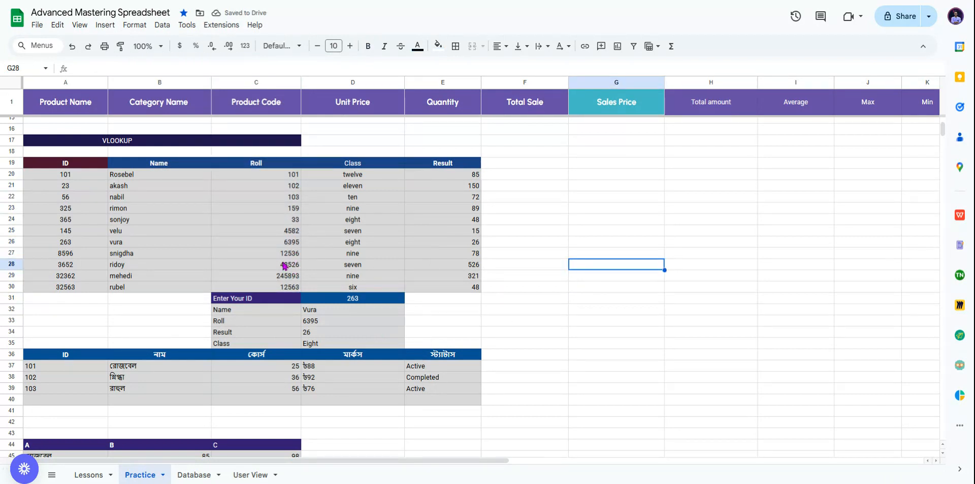
{"action": "left_click", "coordinate": [532, 307]}
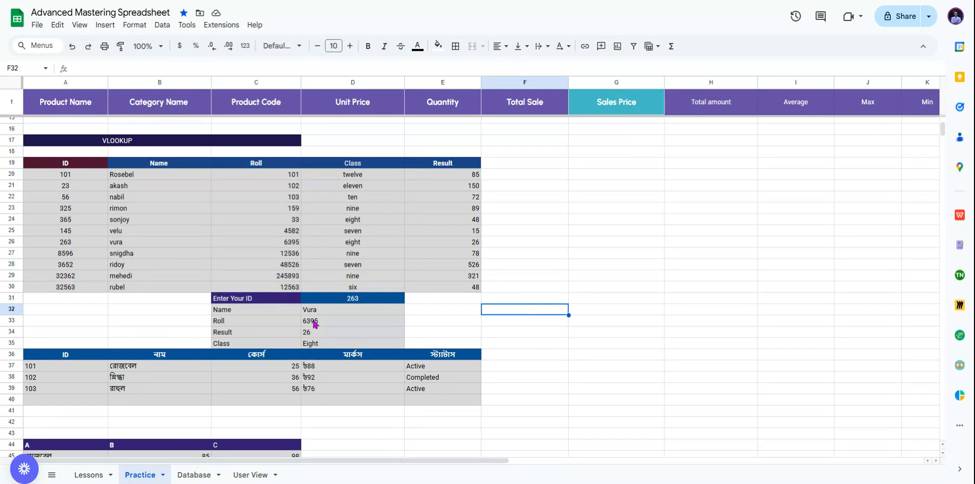
{"action": "left_click", "coordinate": [335, 300]}
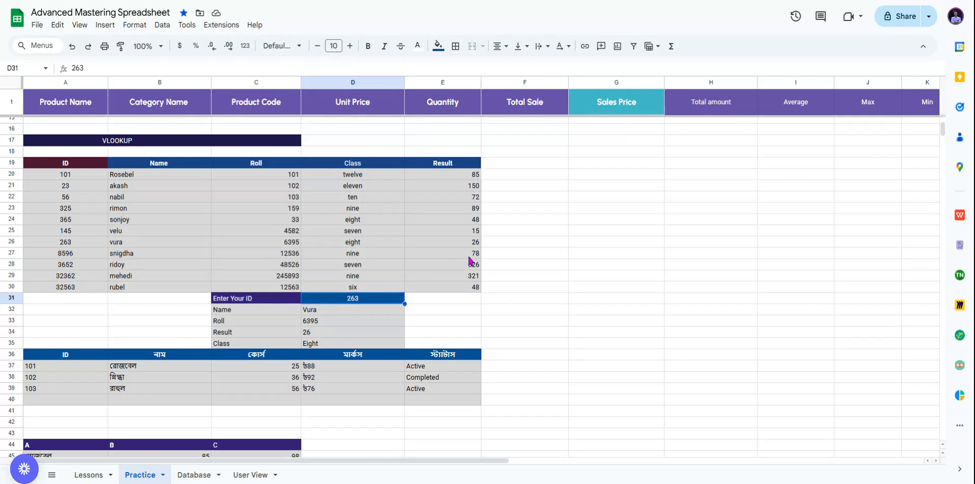
Step: Enter ID 145 in D31, returning Roll 4582, Result 15 and Class Seven, then review the tables
{"action": "type", "text": "145"}
{"action": "key", "text": "Return"}
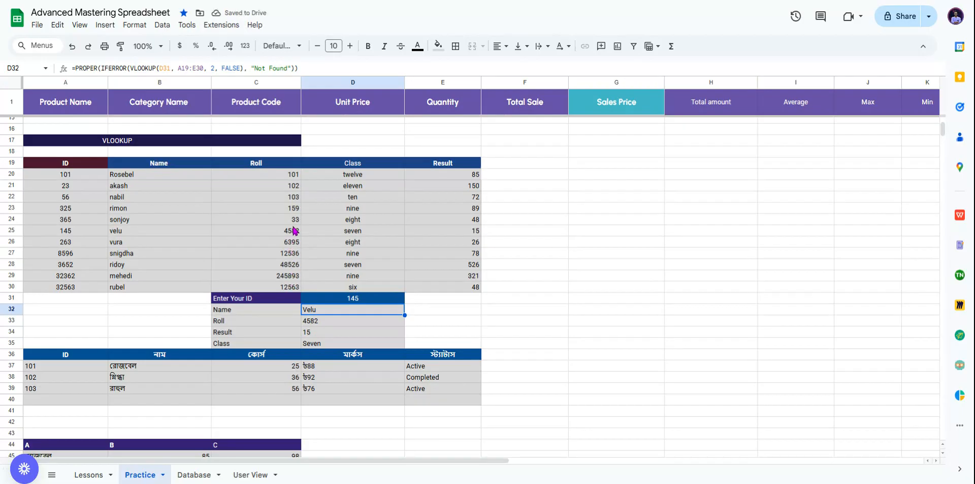
{"action": "scroll", "coordinate": [569, 274], "scroll_direction": "down", "scroll_amount": 2}
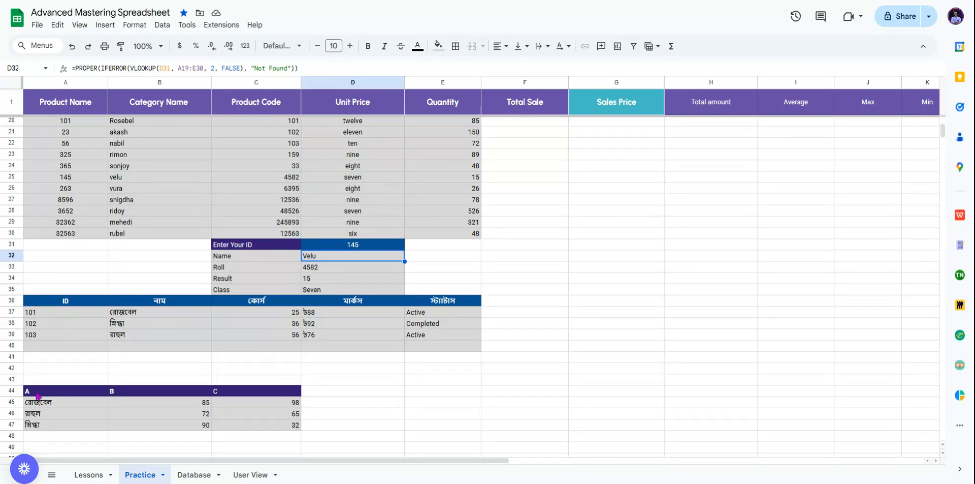
{"action": "scroll", "coordinate": [267, 375], "scroll_direction": "down", "scroll_amount": 5}
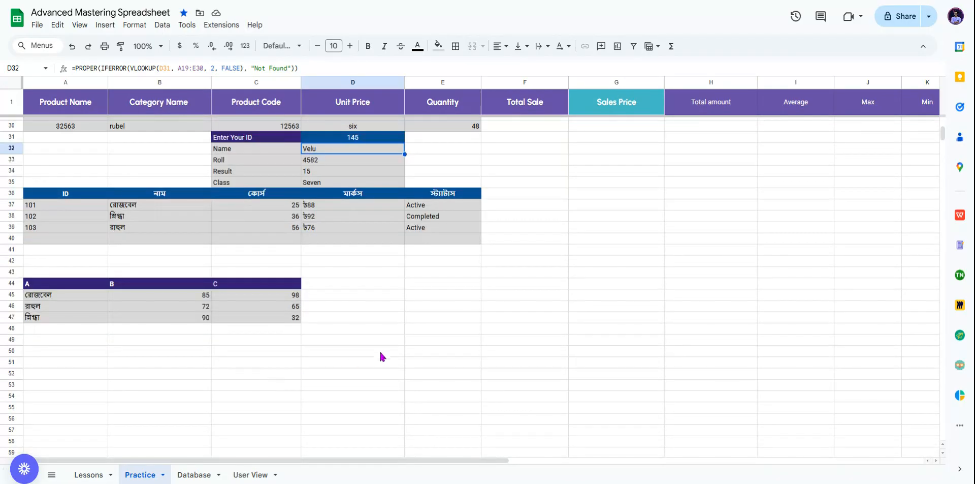
{"action": "left_click", "coordinate": [379, 349]}
{"action": "scroll", "coordinate": [384, 341], "scroll_direction": "up", "scroll_amount": 2}
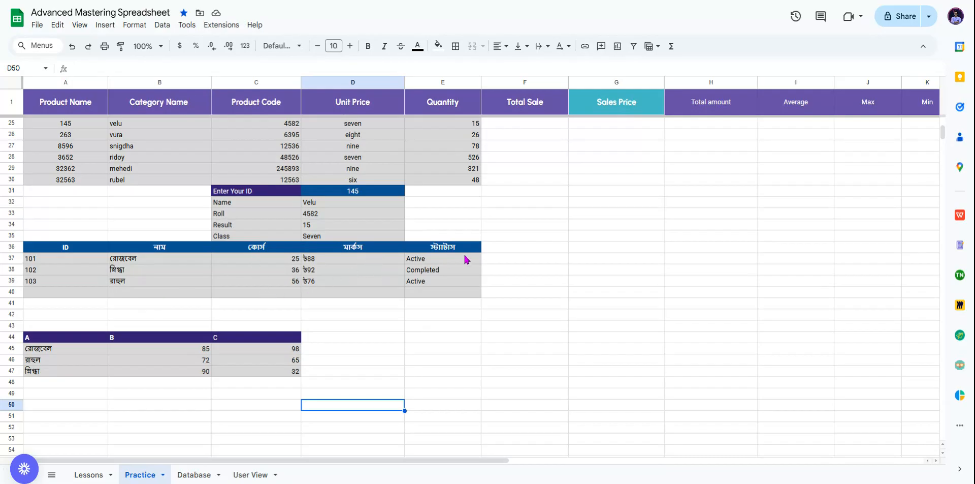
{"action": "scroll", "coordinate": [318, 361], "scroll_direction": "down", "scroll_amount": 3}
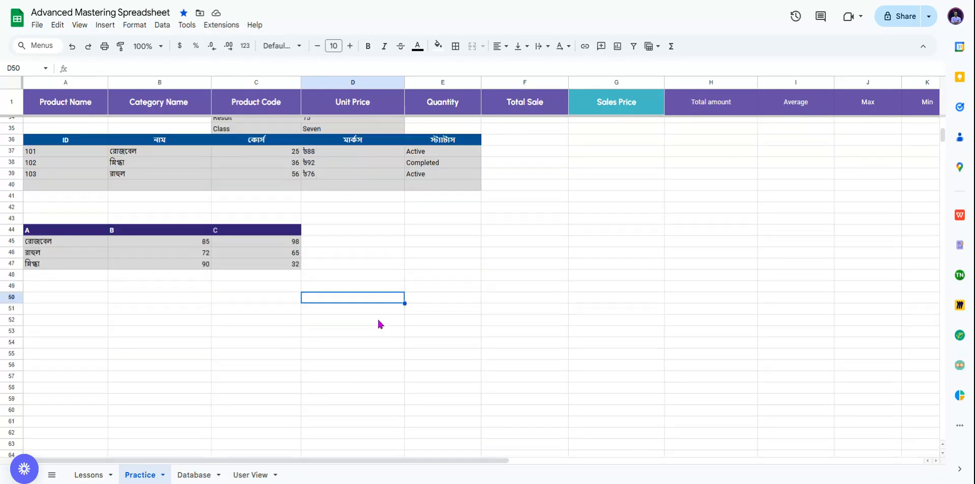
{"action": "scroll", "coordinate": [379, 318], "scroll_direction": "up", "scroll_amount": 3}
{"action": "left_click", "coordinate": [358, 337]}
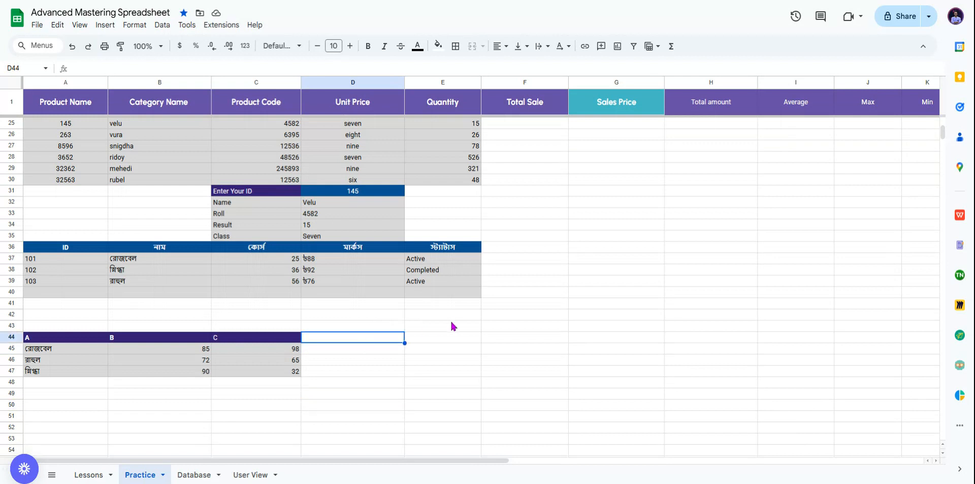
{"action": "left_click", "coordinate": [426, 336]}
{"action": "left_click", "coordinate": [454, 338]}
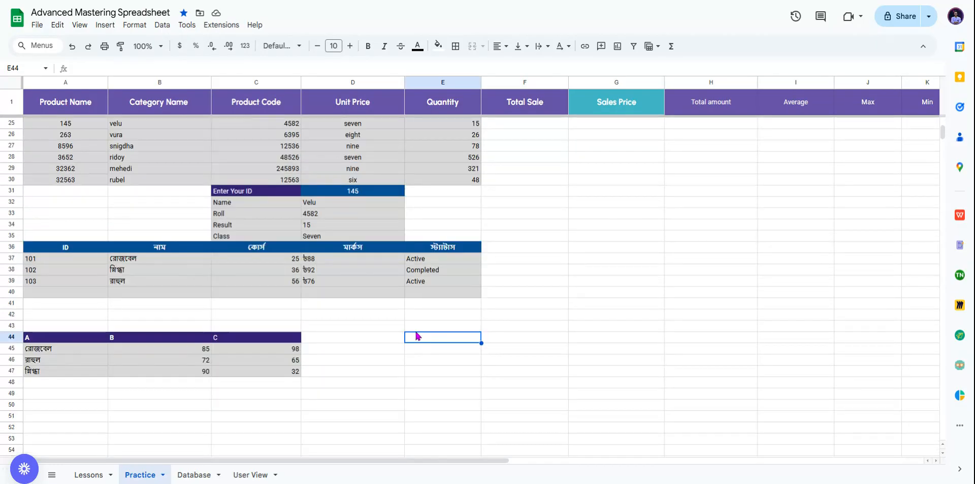
{"action": "scroll", "coordinate": [300, 356], "scroll_direction": "up", "scroll_amount": 8}
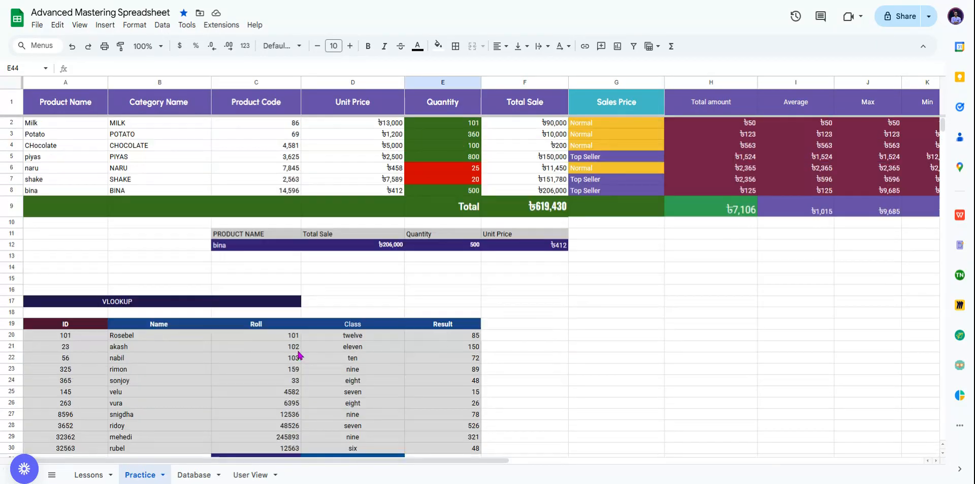
Step: On the Database sheet, enter lookup ID 107 in F13
{"action": "left_click", "coordinate": [193, 475]}
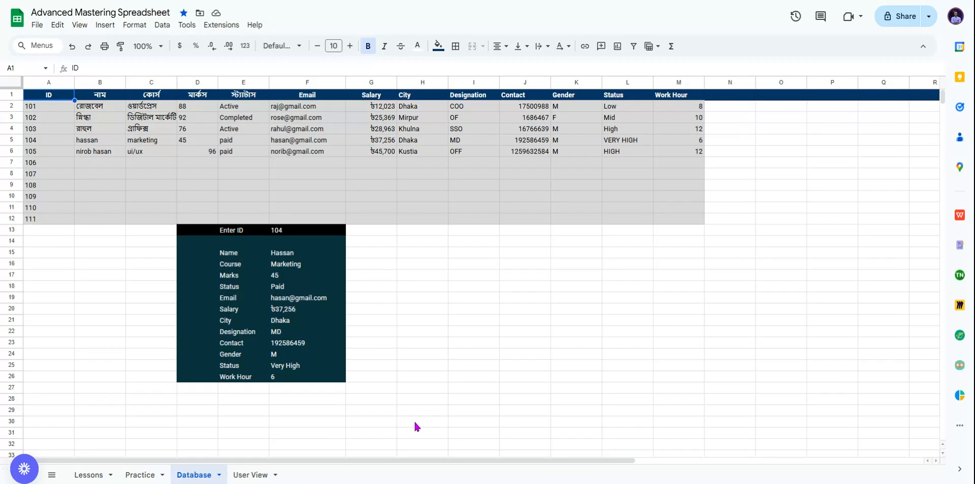
{"action": "left_click", "coordinate": [294, 231]}
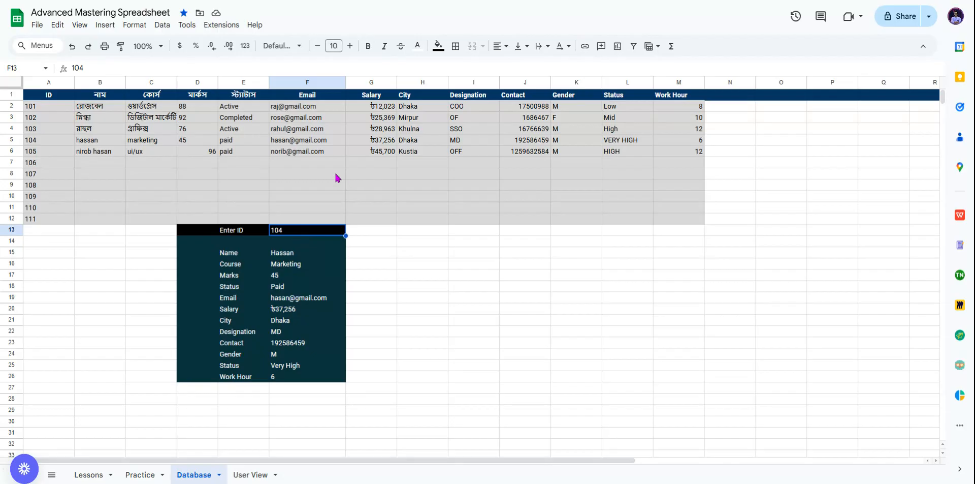
{"action": "type", "text": "10"}
{"action": "key", "text": "Return"}
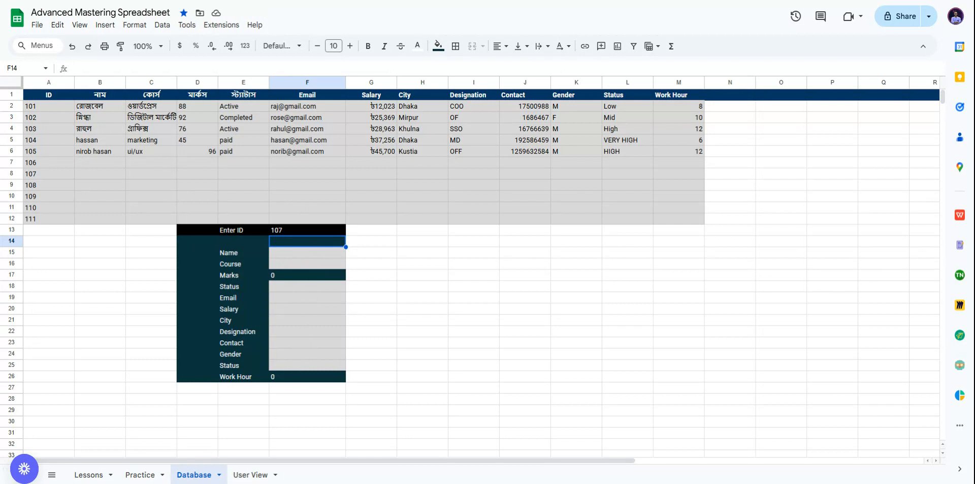
Step: Give the F15:F26 Is empty rule a dark berry fill with white text
{"action": "left_click", "coordinate": [307, 257]}
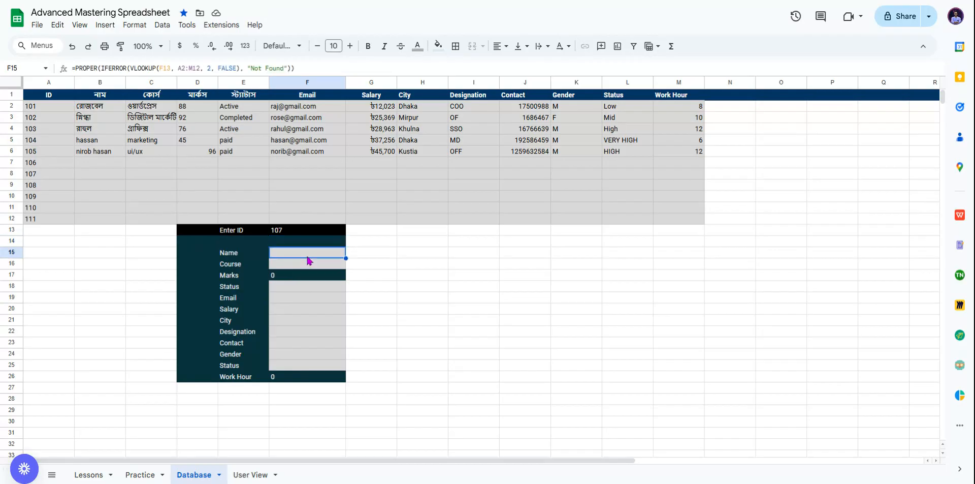
{"action": "left_click", "coordinate": [438, 46]}
{"action": "left_click", "coordinate": [492, 250]}
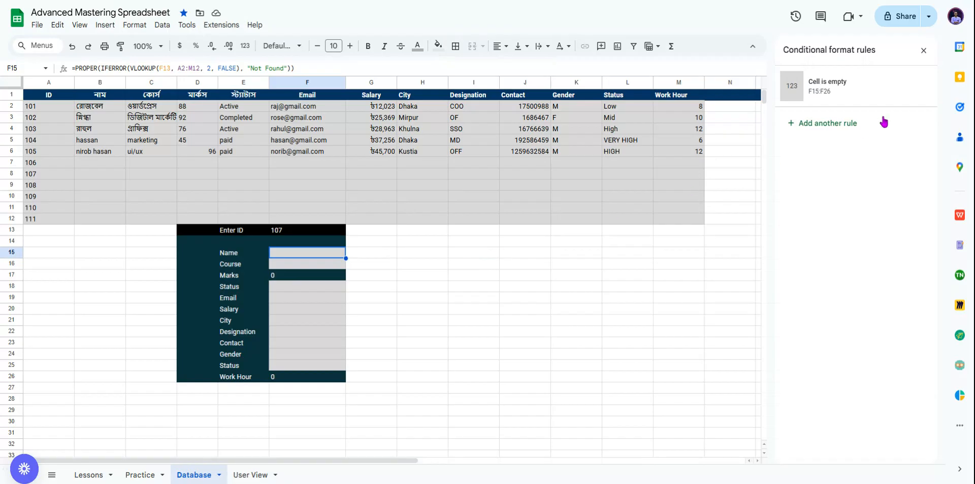
{"action": "left_click", "coordinate": [855, 87]}
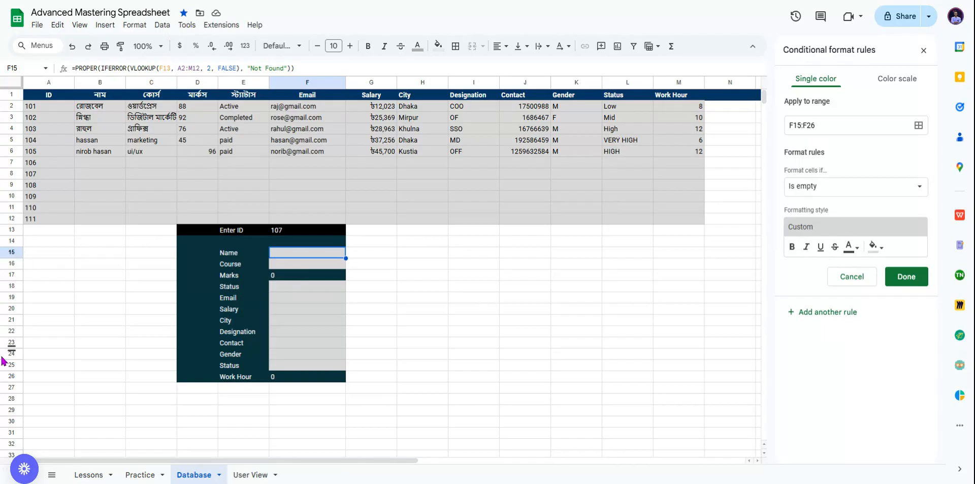
{"action": "left_click", "coordinate": [840, 190]}
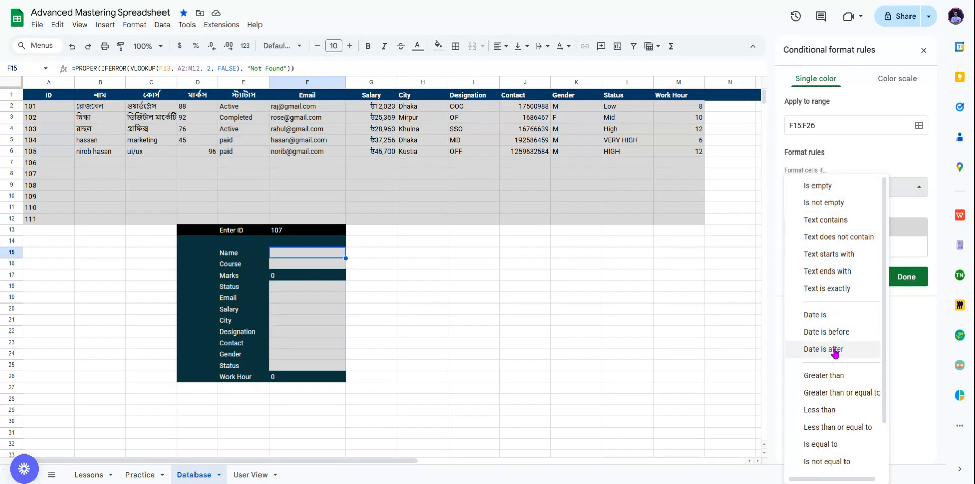
{"action": "left_click", "coordinate": [840, 193]}
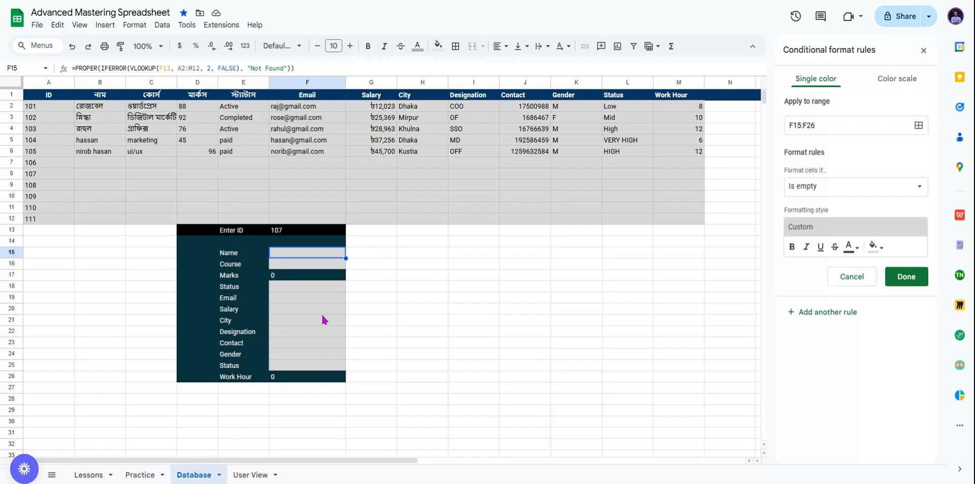
{"action": "left_click", "coordinate": [875, 247]}
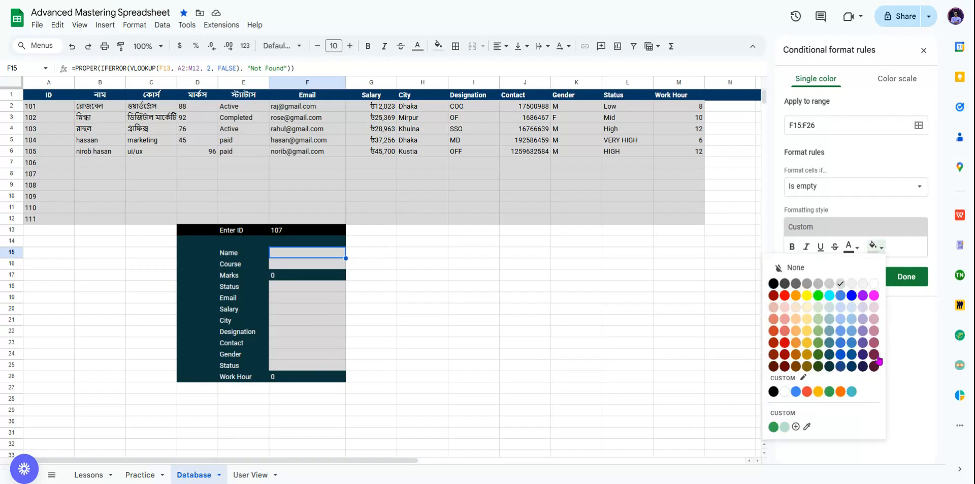
{"action": "left_click", "coordinate": [875, 354]}
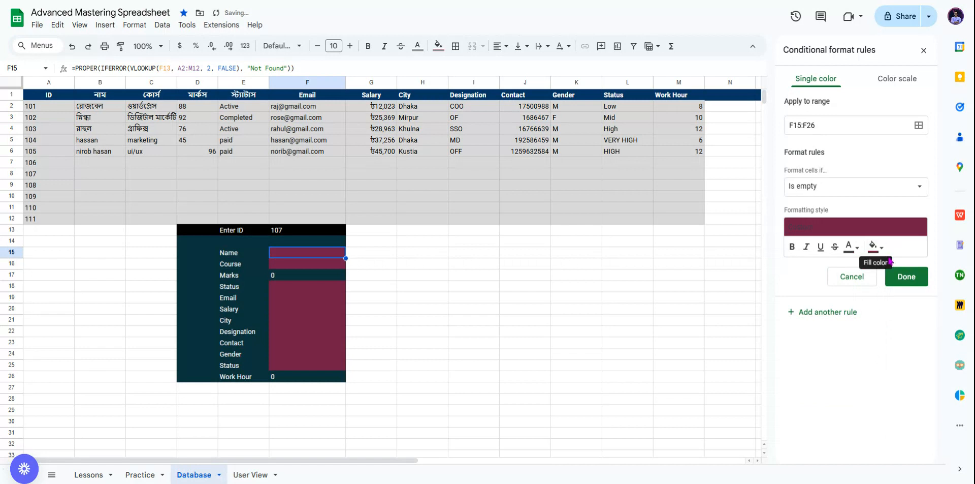
{"action": "left_click", "coordinate": [853, 247]}
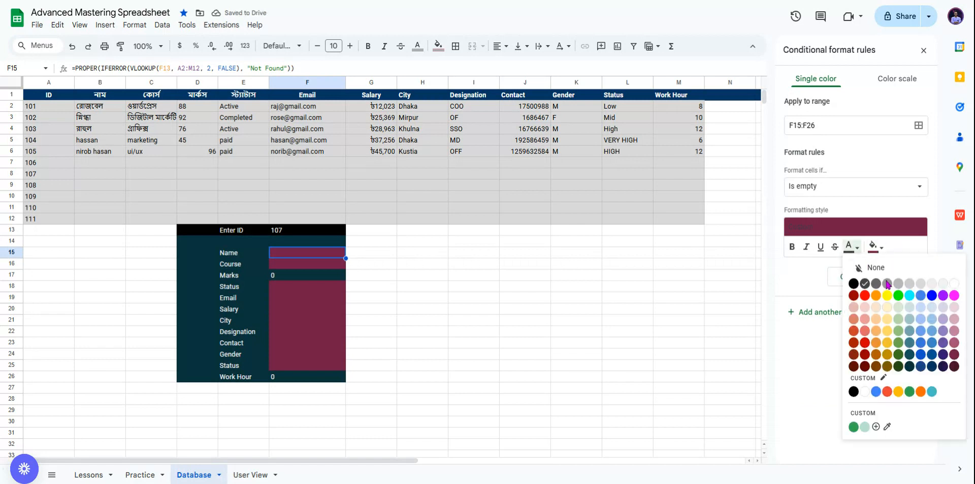
{"action": "left_click", "coordinate": [949, 284]}
{"action": "left_click", "coordinate": [907, 278]}
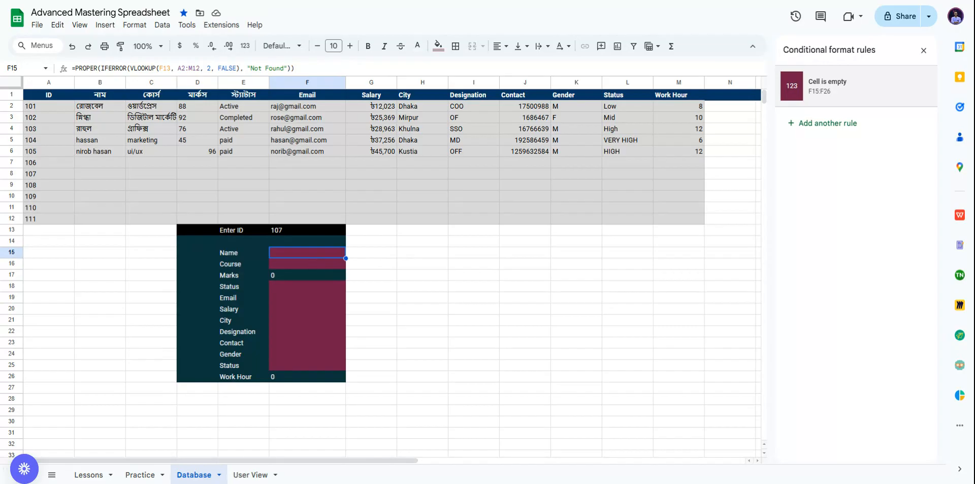
Step: Clear ID 107 from F13 and inspect the #VALUE! errors in Marks and Work Hour
{"action": "left_click", "coordinate": [300, 233]}
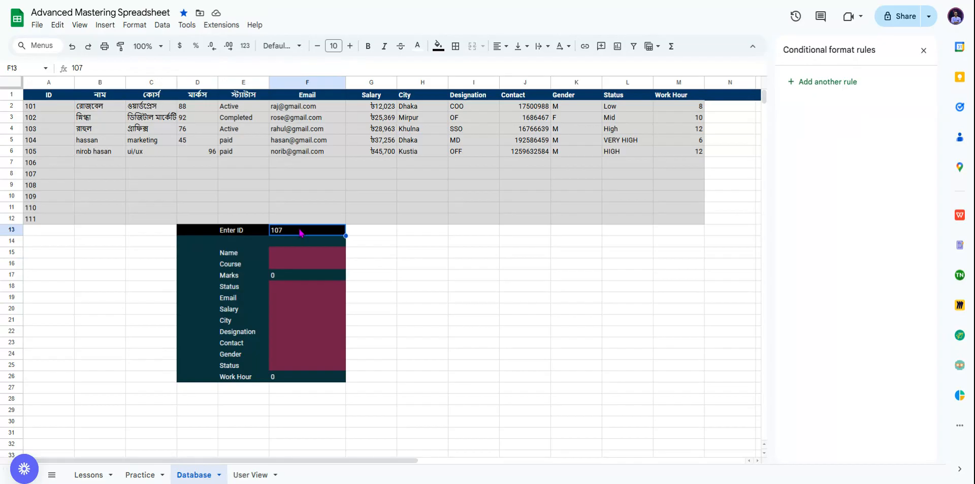
{"action": "key", "text": "Delete"}
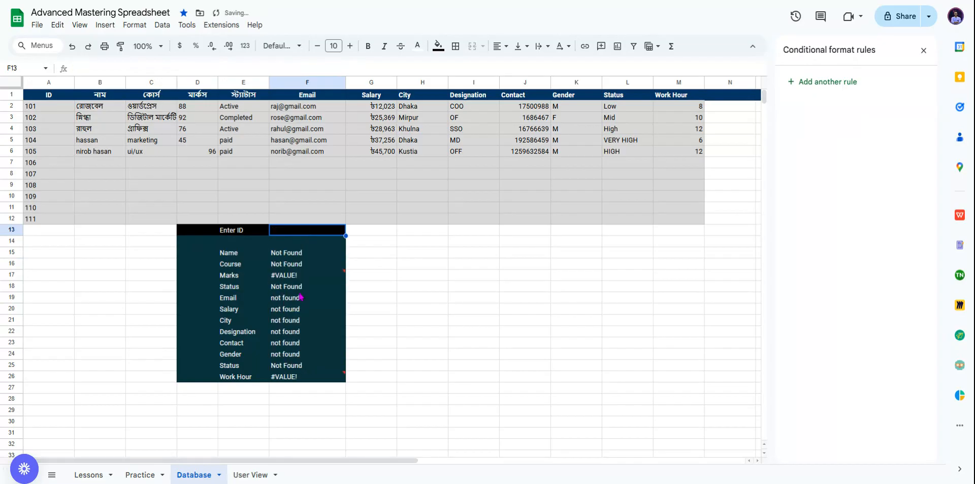
{"action": "left_click", "coordinate": [312, 279]}
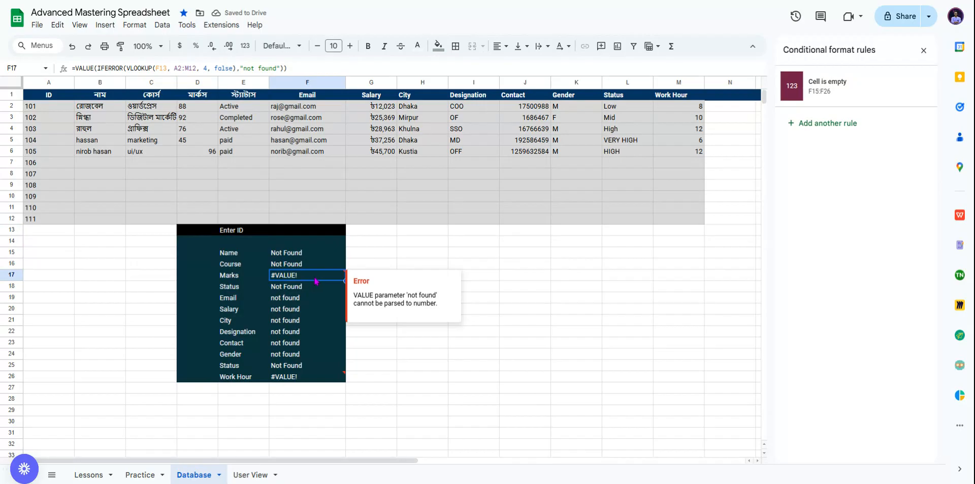
{"action": "left_click", "coordinate": [325, 378]}
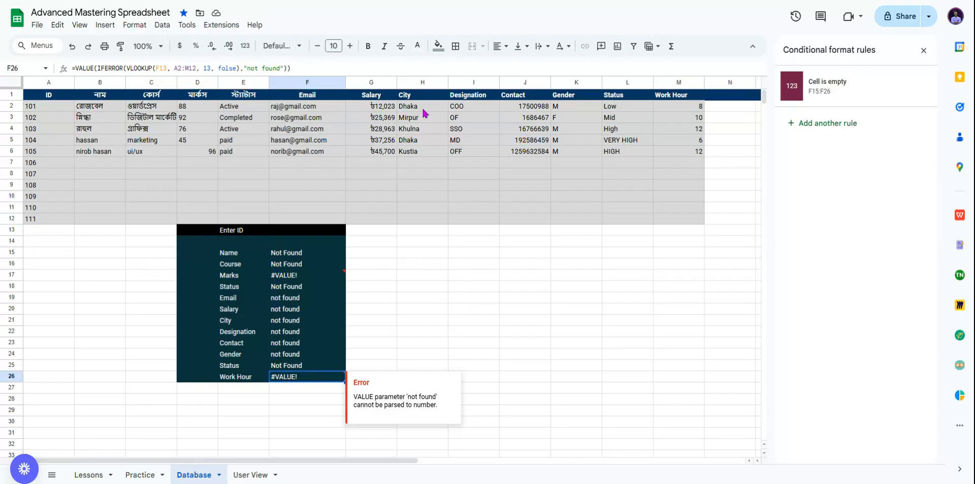
Step: Remove the VALUE() wrapper from the Work Hour formula in F26
{"action": "left_click", "coordinate": [97, 68]}
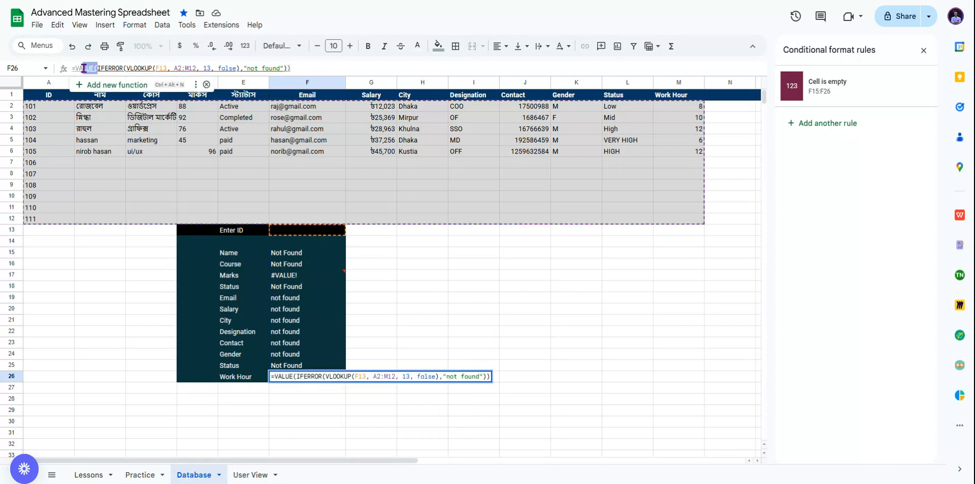
{"action": "left_click_drag", "start_coordinate": [97, 68], "coordinate": [77, 68]}
{"action": "key", "text": "BackSpace"}
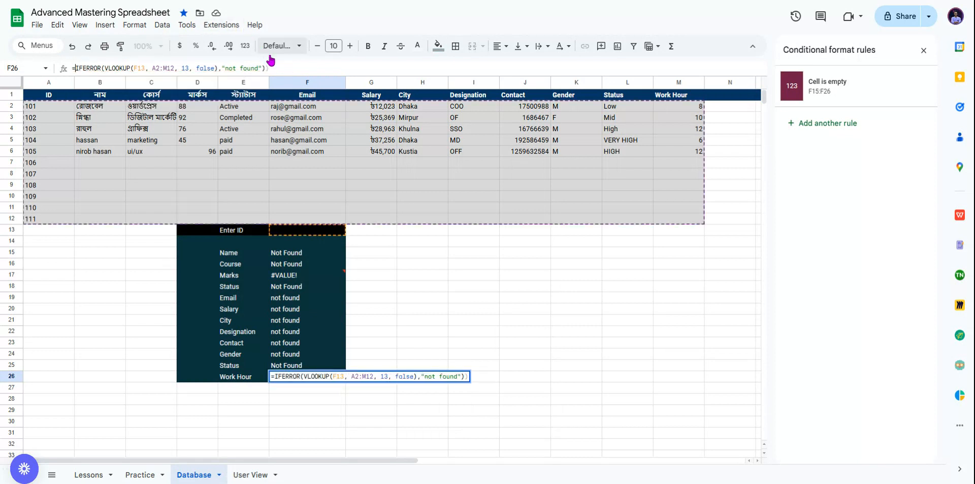
{"action": "left_click", "coordinate": [269, 68]}
{"action": "key", "text": "BackSpace"}
{"action": "key", "text": "Return"}
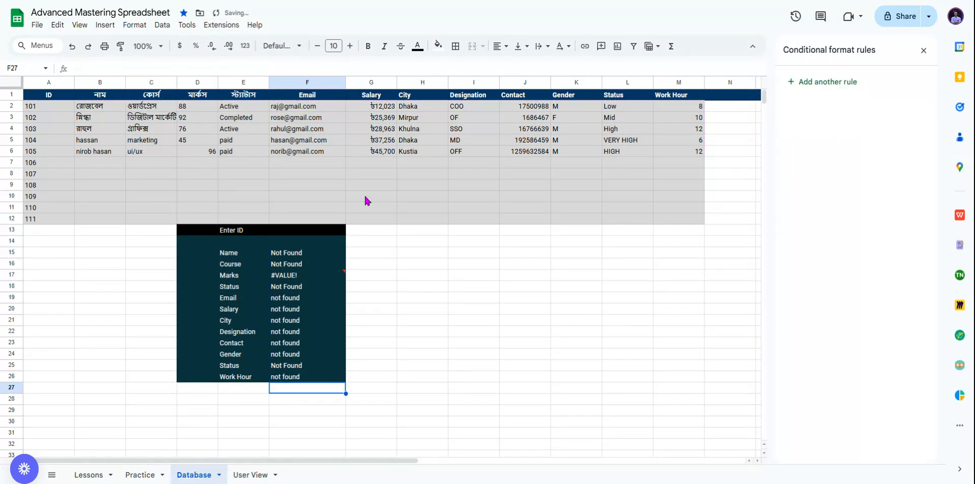
Step: Remove the VALUE() wrapper from the Marks formula in F17
{"action": "left_click", "coordinate": [321, 277]}
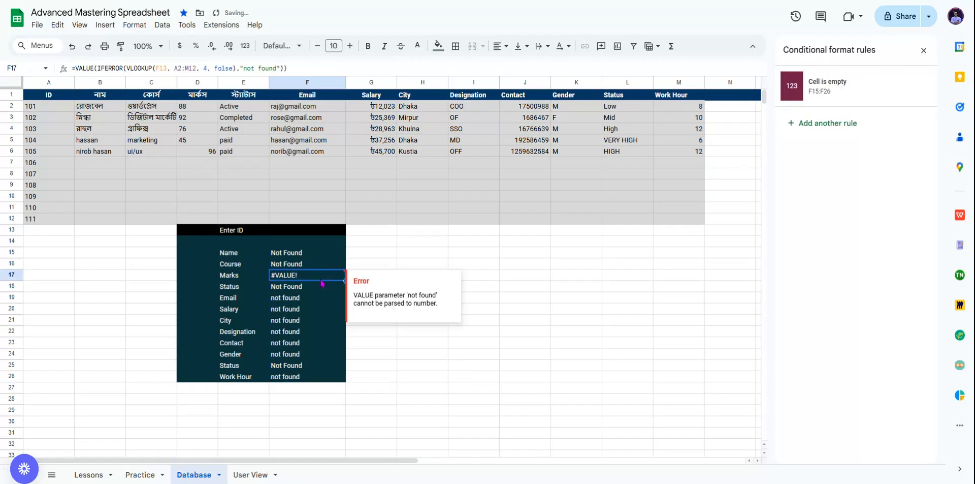
{"action": "left_click", "coordinate": [97, 68]}
{"action": "left_click_drag", "start_coordinate": [97, 68], "coordinate": [77, 68]}
{"action": "key", "text": "BackSpace"}
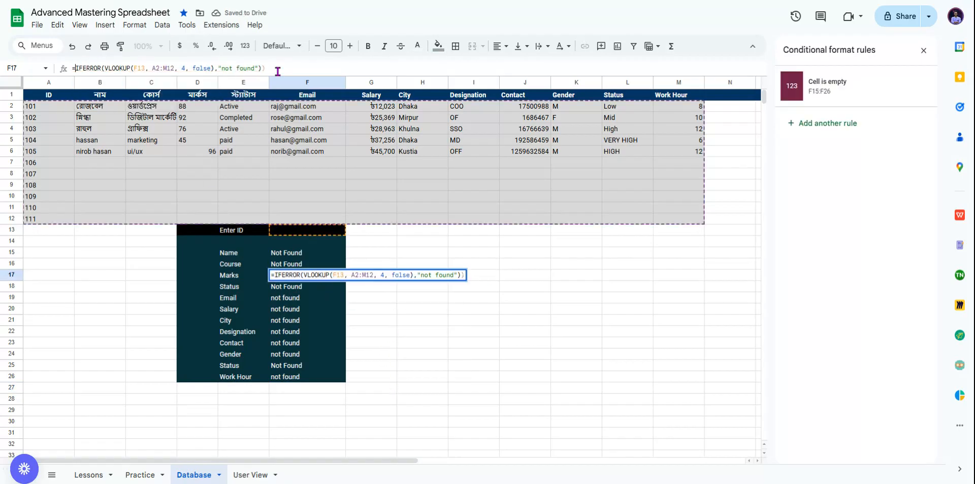
{"action": "left_click", "coordinate": [279, 68]}
{"action": "key", "text": "BackSpace"}
{"action": "key", "text": "Return"}
{"action": "left_click", "coordinate": [390, 277]}
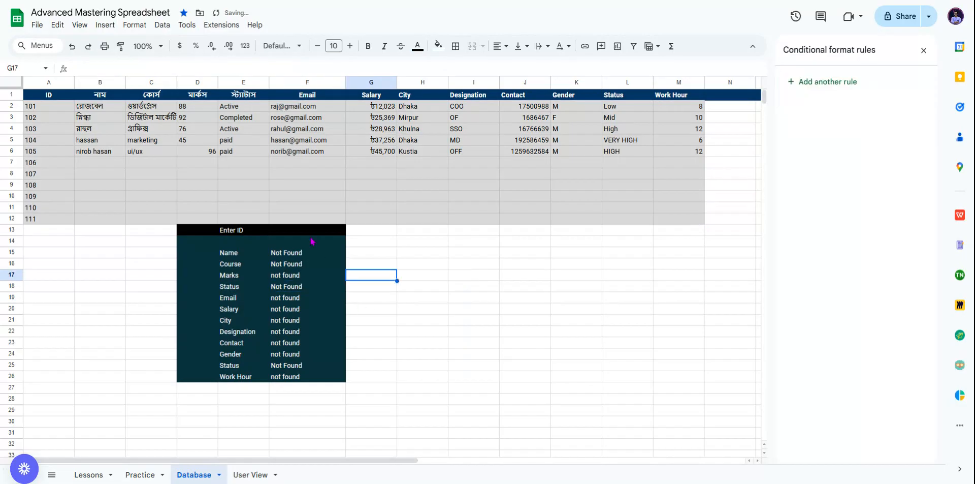
Step: Test the lookup by entering ID 107 in F13, then clear it again
{"action": "left_click", "coordinate": [308, 232]}
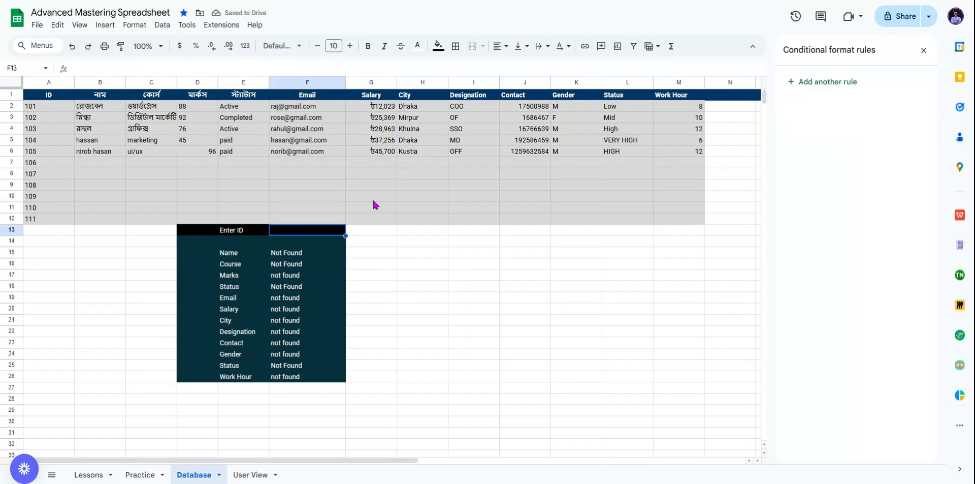
{"action": "type", "text": "107"}
{"action": "key", "text": "Return"}
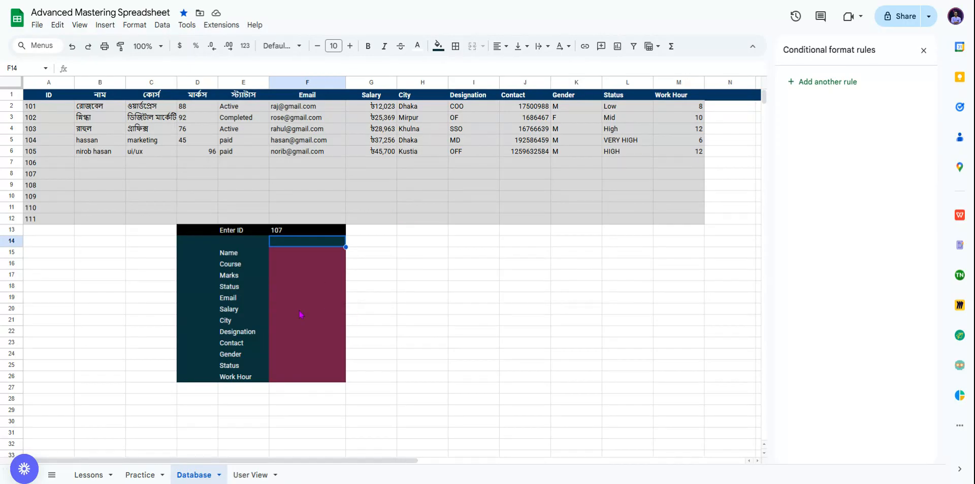
{"action": "left_click", "coordinate": [296, 235]}
{"action": "key", "text": "Delete"}
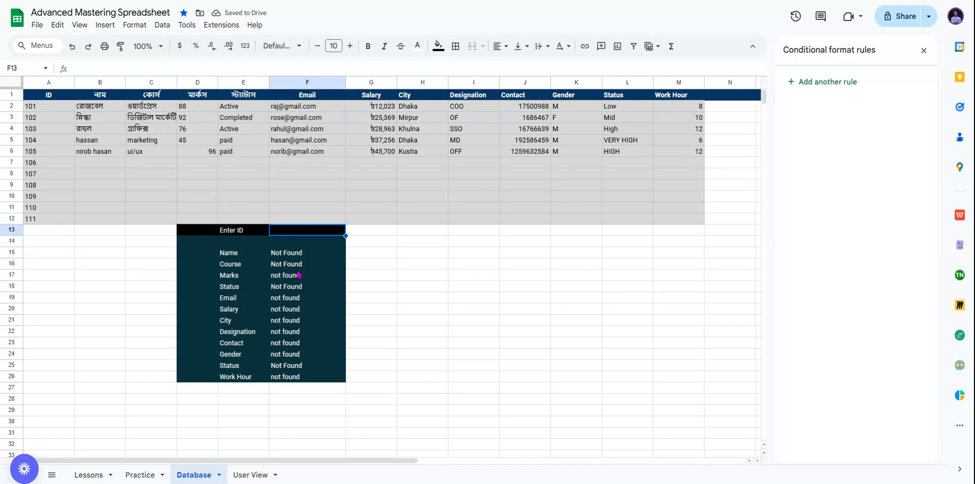
Step: Inspect the F15:F26 Is empty rule without changing it and close the conditional formatting panel
{"action": "left_click", "coordinate": [300, 255]}
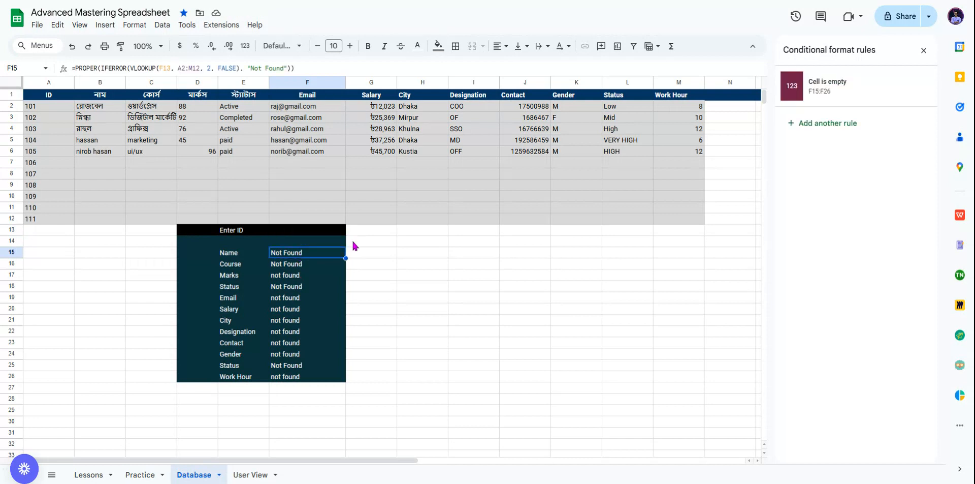
{"action": "left_click", "coordinate": [845, 95]}
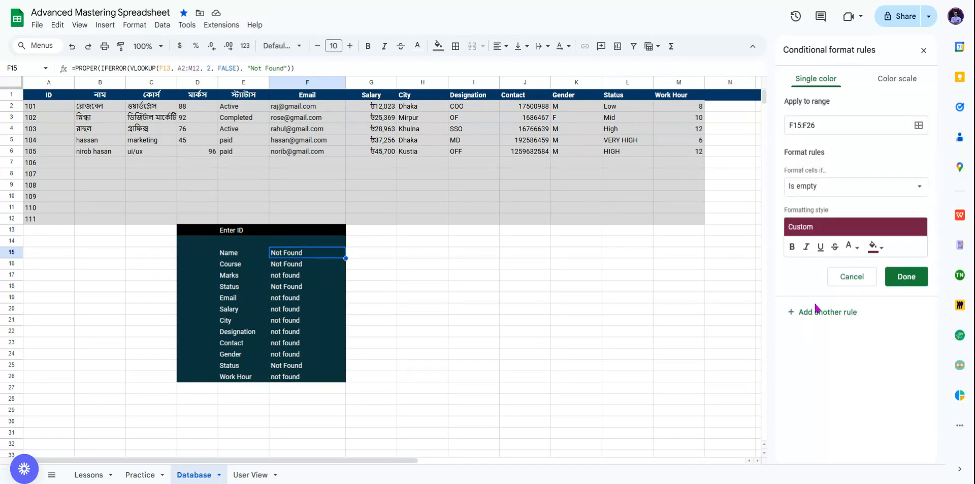
{"action": "left_click", "coordinate": [822, 187]}
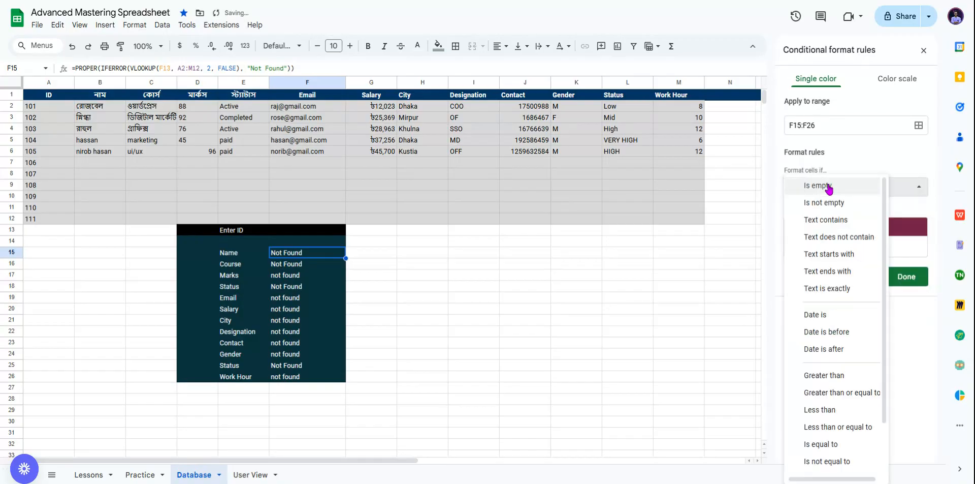
{"action": "left_click", "coordinate": [828, 289]}
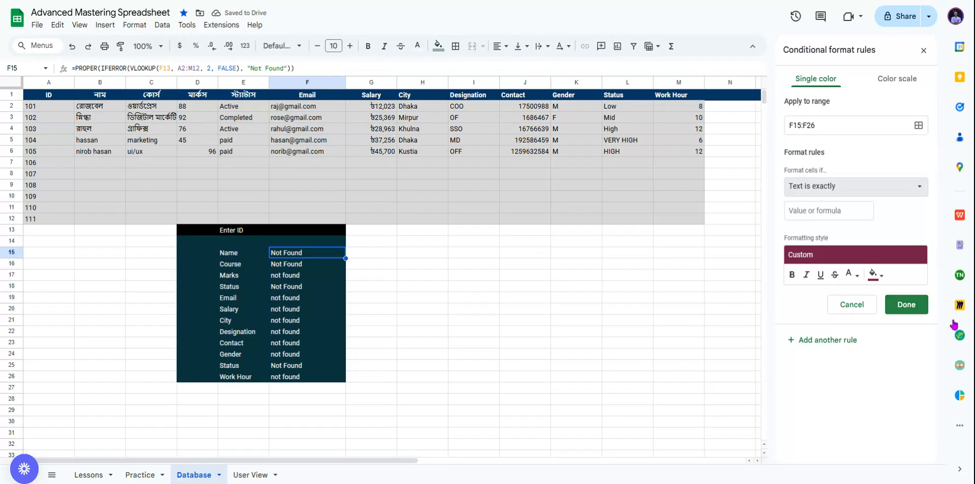
{"action": "left_click", "coordinate": [857, 307]}
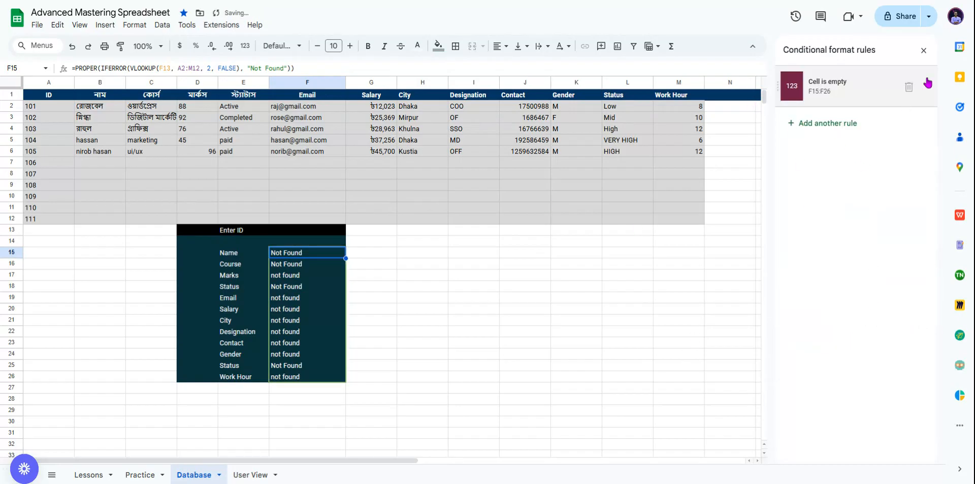
{"action": "left_click", "coordinate": [923, 50]}
{"action": "left_click", "coordinate": [328, 233]}
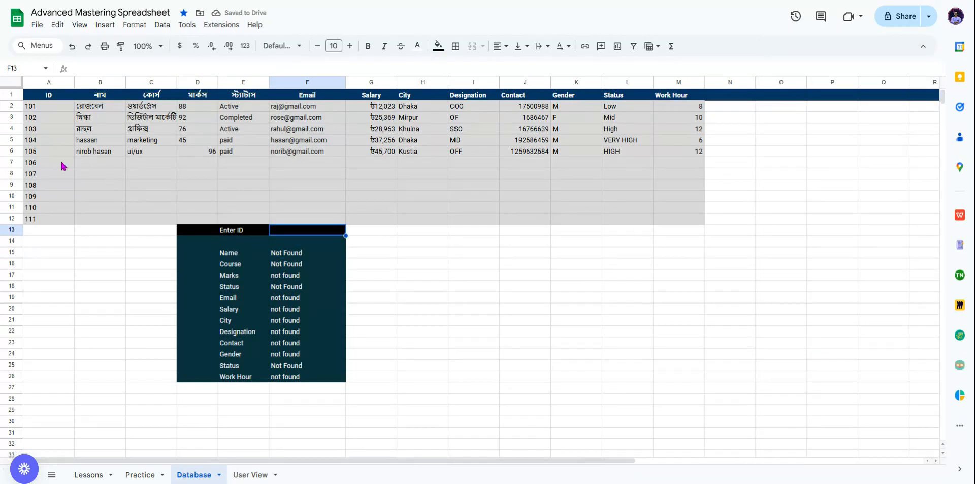
Step: Enter ID 104 in F13, check the filled employee and product panels, then go to User View
{"action": "type", "text": "104"}
{"action": "key", "text": "Return"}
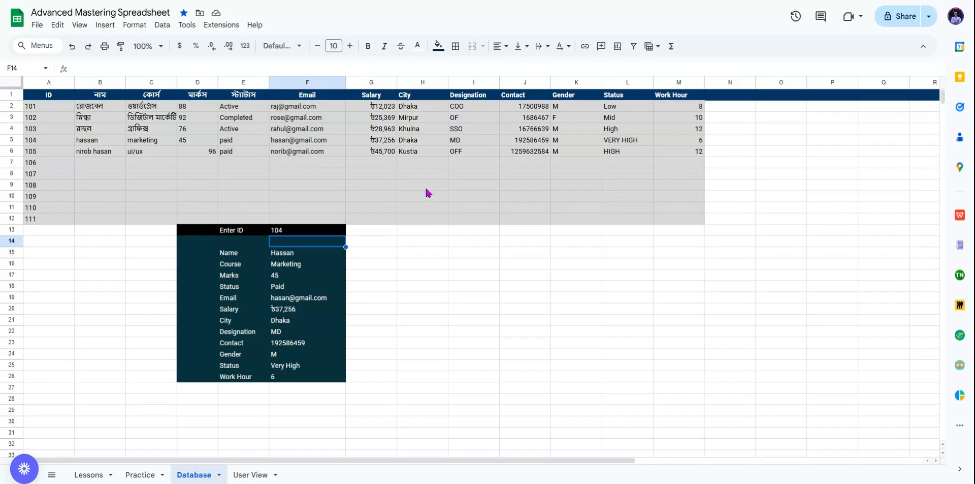
{"action": "scroll", "coordinate": [440, 317], "scroll_direction": "down", "scroll_amount": 2}
{"action": "scroll", "coordinate": [440, 316], "scroll_direction": "up", "scroll_amount": 2}
{"action": "scroll", "coordinate": [460, 215], "scroll_direction": "down", "scroll_amount": 3}
{"action": "scroll", "coordinate": [461, 217], "scroll_direction": "up", "scroll_amount": 3}
{"action": "scroll", "coordinate": [376, 361], "scroll_direction": "down", "scroll_amount": 13}
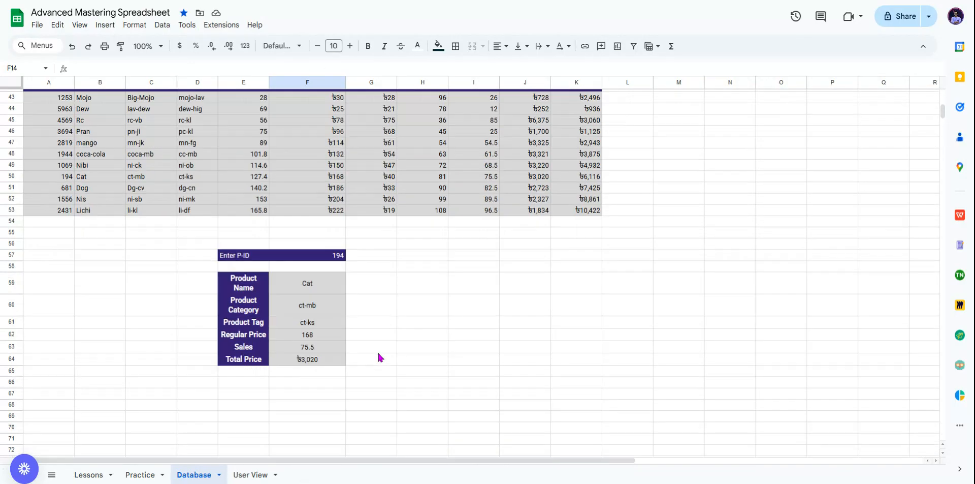
{"action": "scroll", "coordinate": [453, 324], "scroll_direction": "up", "scroll_amount": 13}
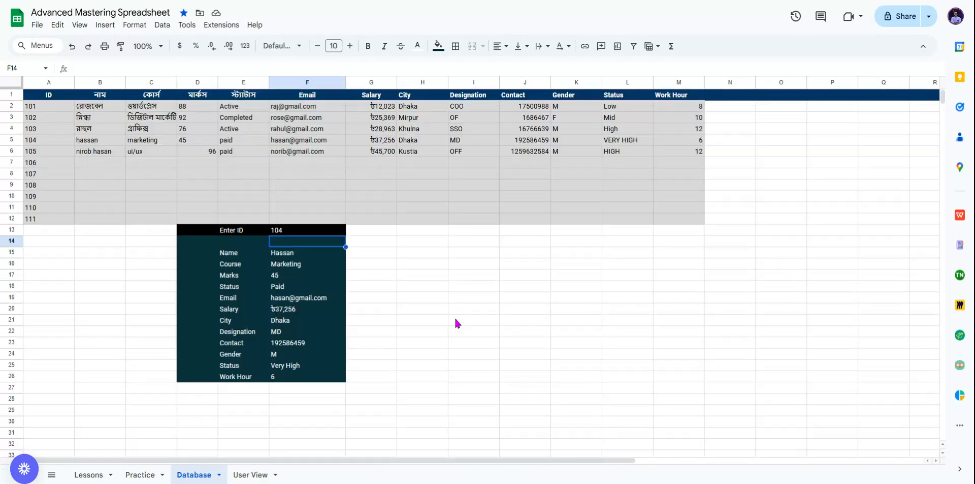
{"action": "left_click", "coordinate": [252, 475]}
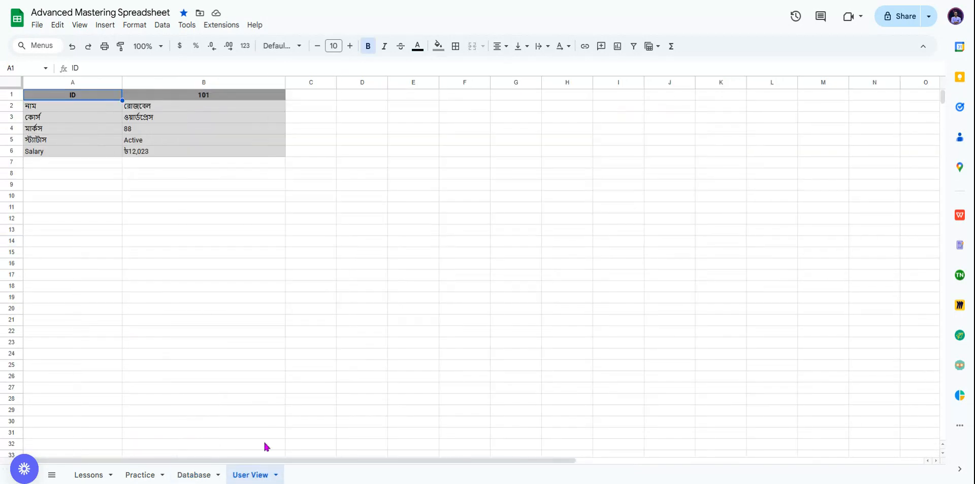
Step: Enter ID 104 in the User View's B1 cell, then glance at the Database sheet
{"action": "left_click", "coordinate": [196, 96]}
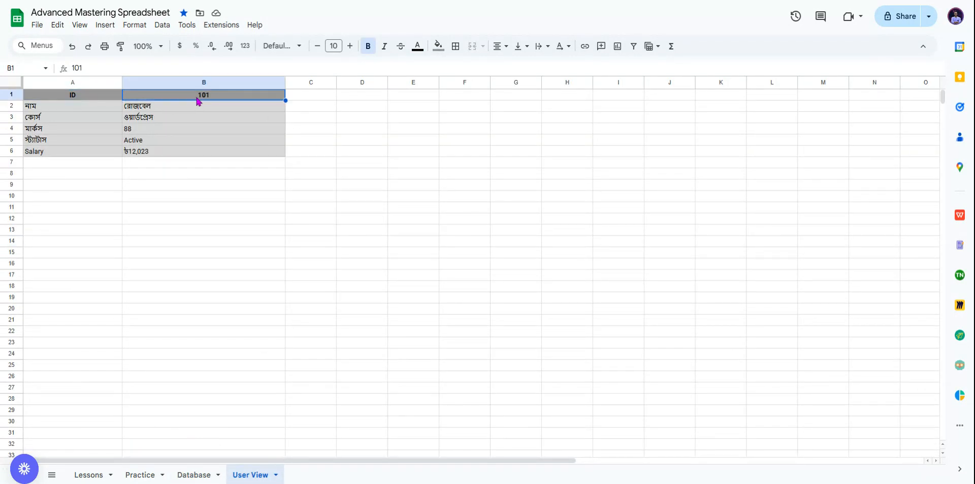
{"action": "type", "text": "104"}
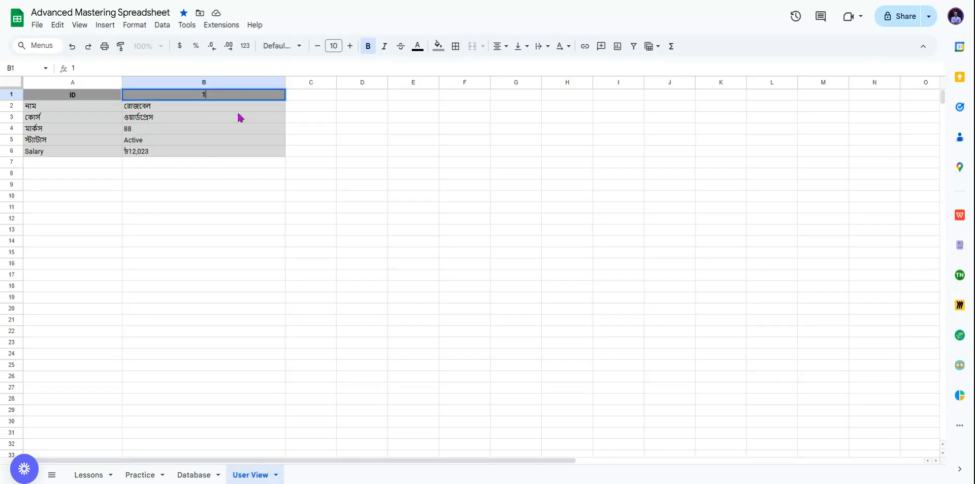
{"action": "key", "text": "Return"}
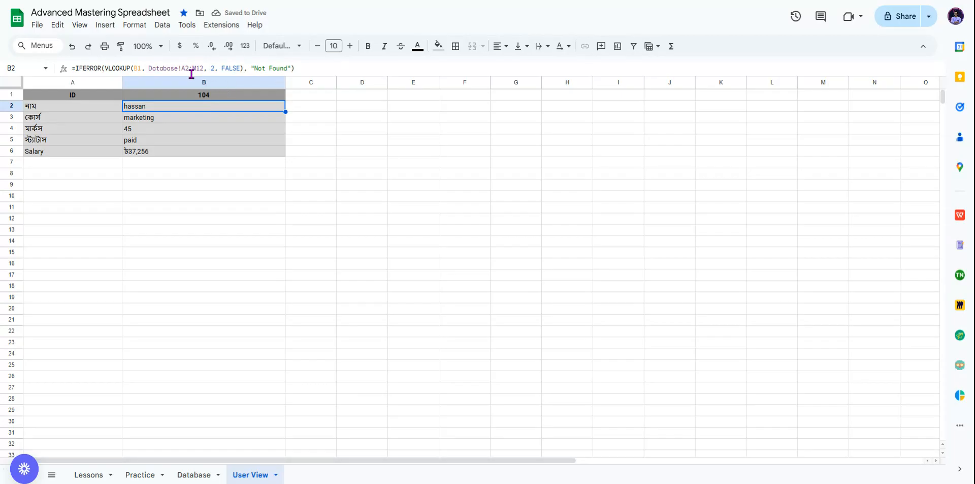
{"action": "left_click", "coordinate": [192, 476]}
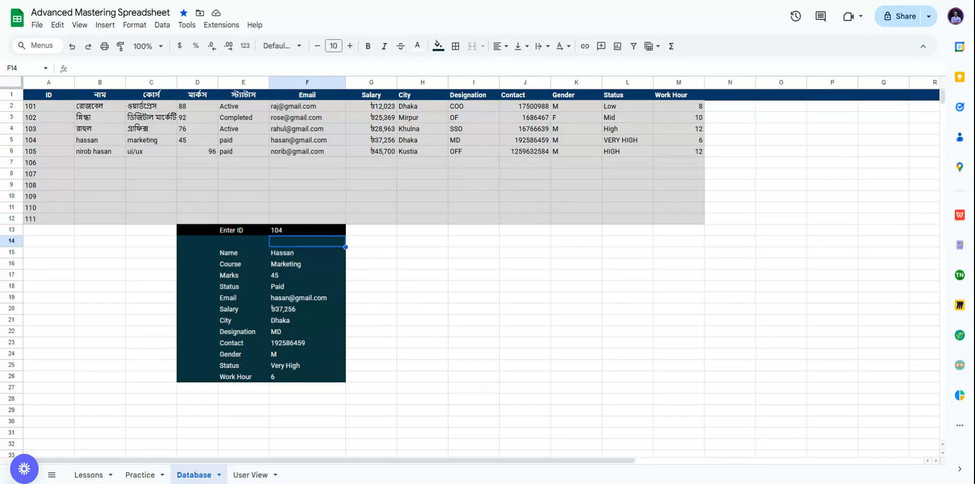
{"action": "left_click", "coordinate": [251, 474]}
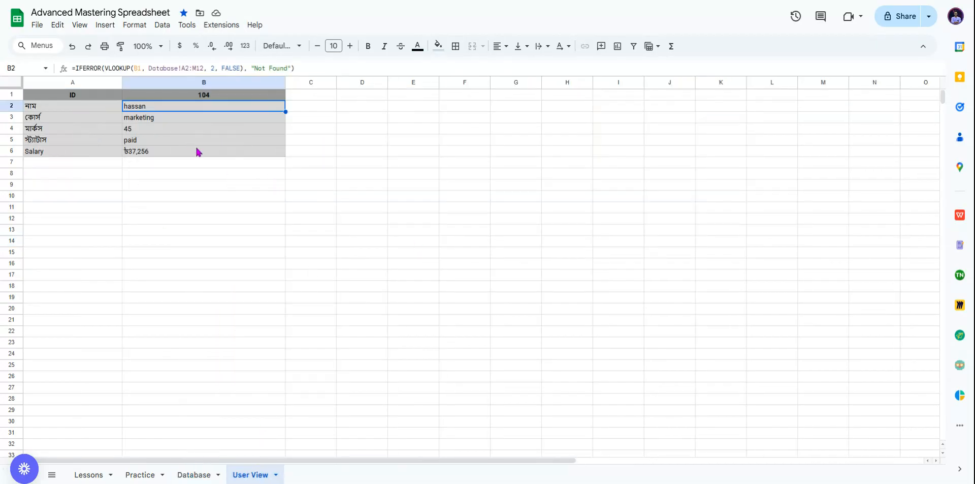
Step: Run the User View lookup with IDs 101, 102 and 103, then flip to Database and back
{"action": "left_click", "coordinate": [206, 98]}
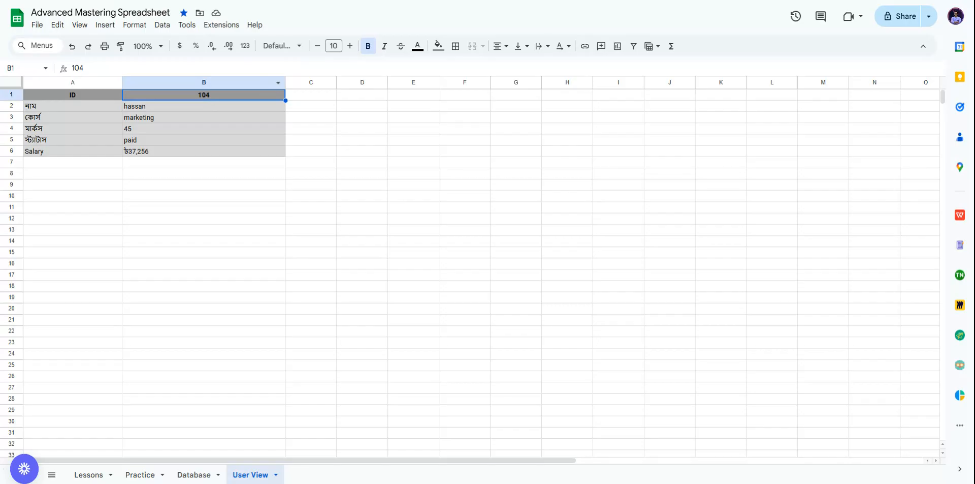
{"action": "type", "text": "101"}
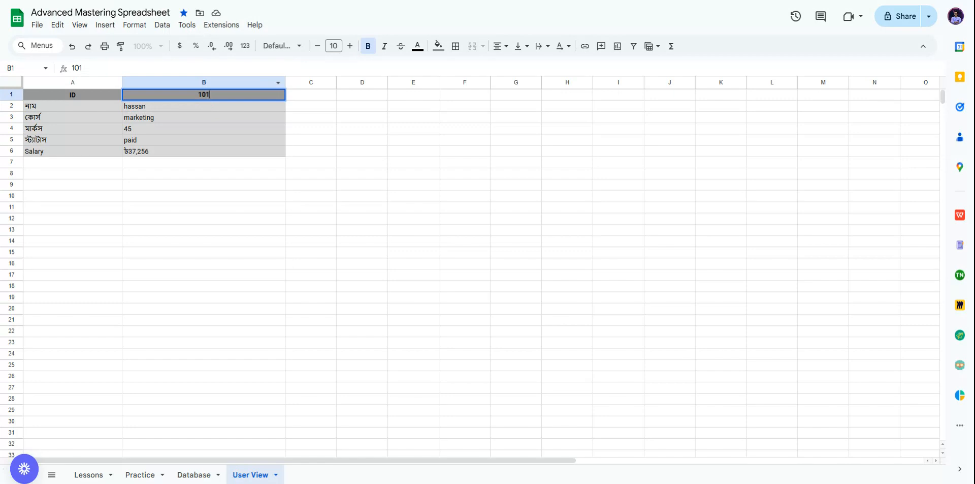
{"action": "key", "text": "Return"}
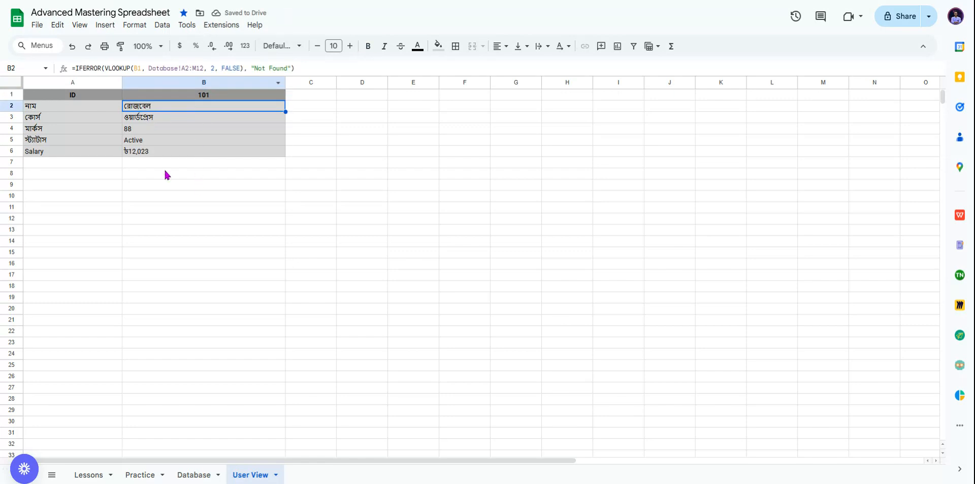
{"action": "left_click", "coordinate": [212, 96]}
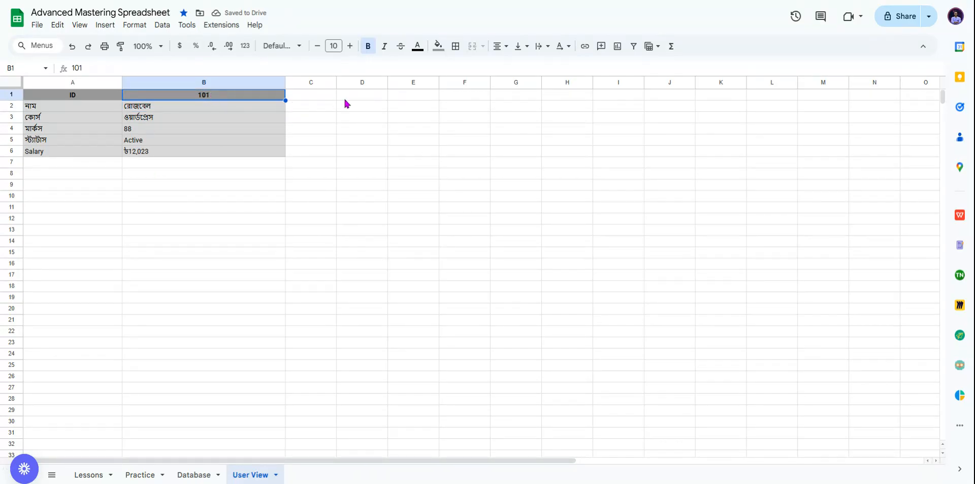
{"action": "type", "text": "102"}
{"action": "key", "text": "Return"}
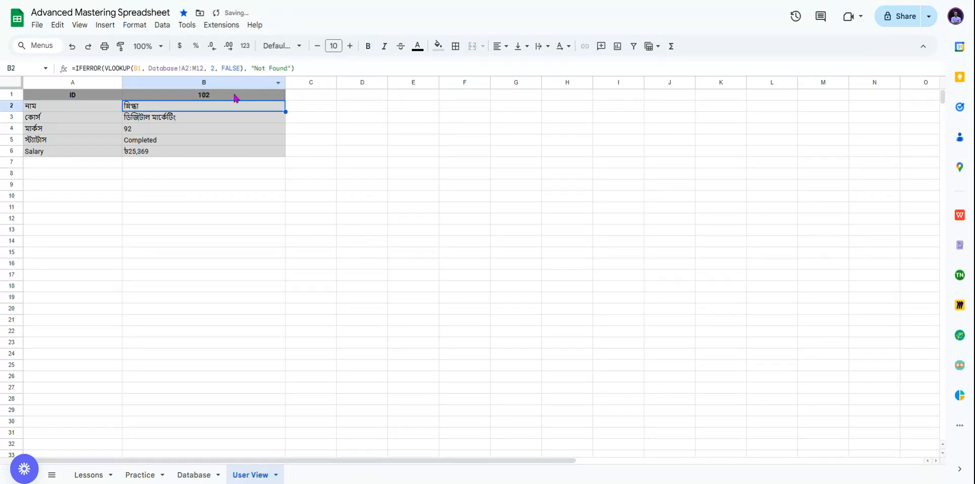
{"action": "left_click", "coordinate": [230, 96]}
{"action": "type", "text": "10"}
{"action": "key", "text": "Return"}
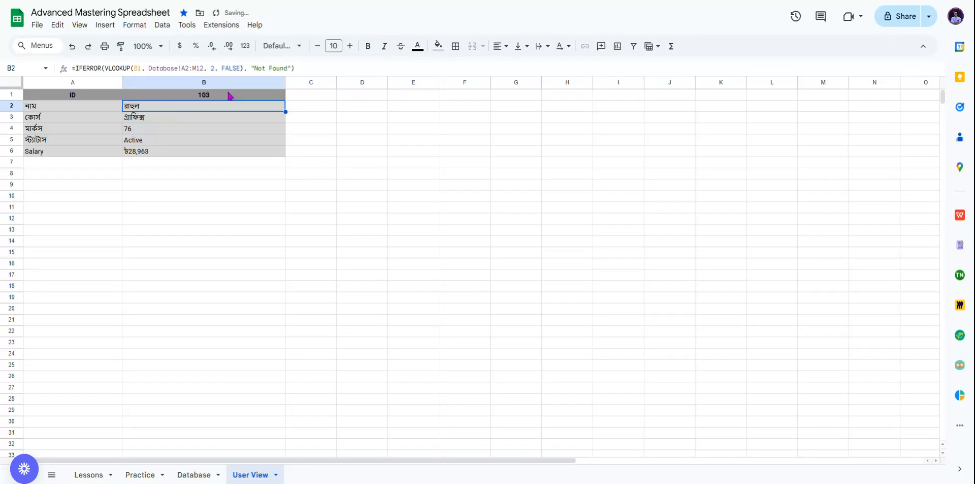
{"action": "left_click", "coordinate": [193, 478]}
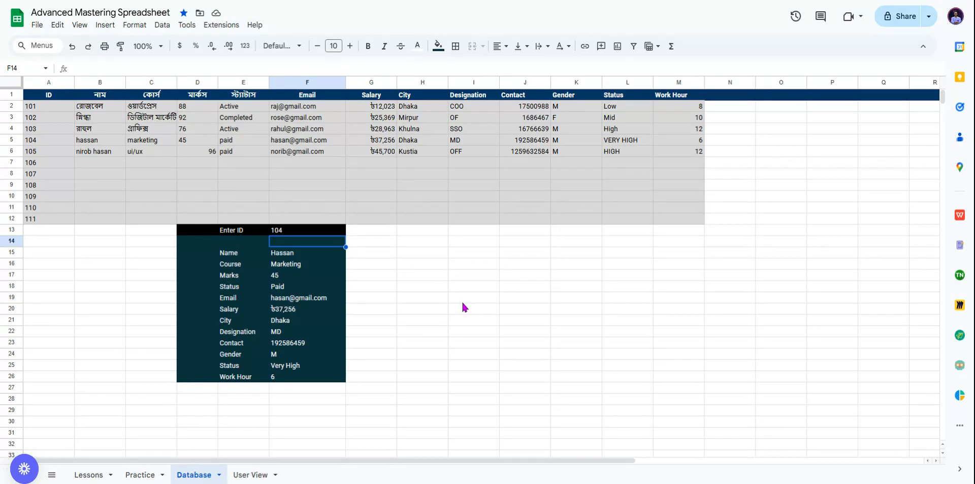
{"action": "left_click", "coordinate": [250, 475]}
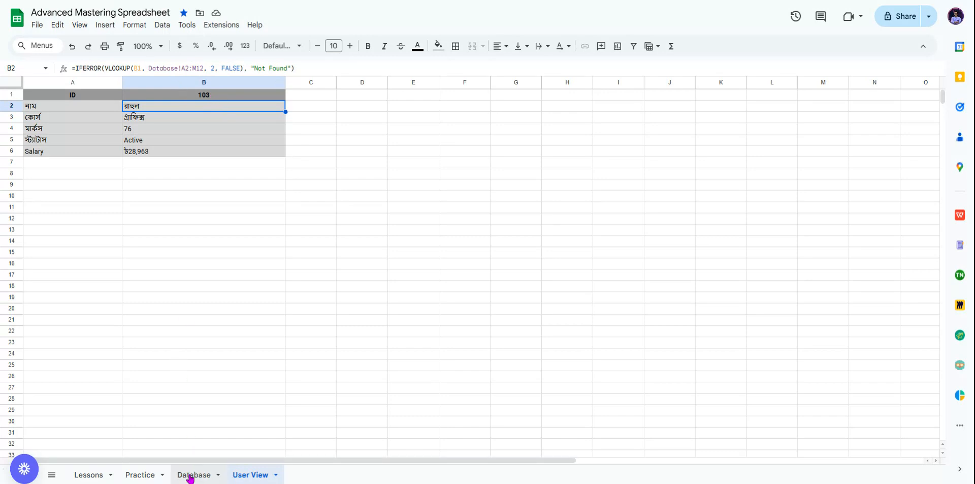
{"action": "left_click", "coordinate": [193, 475]}
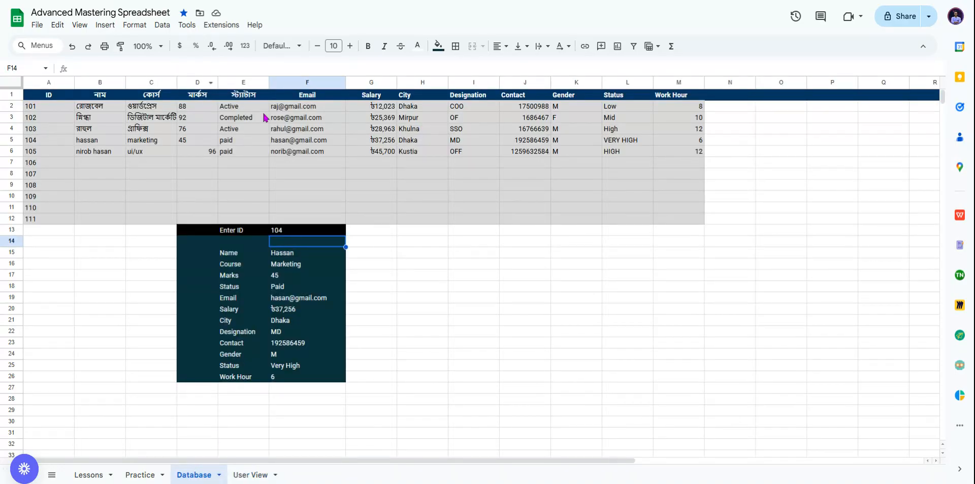
{"action": "left_click", "coordinate": [244, 474]}
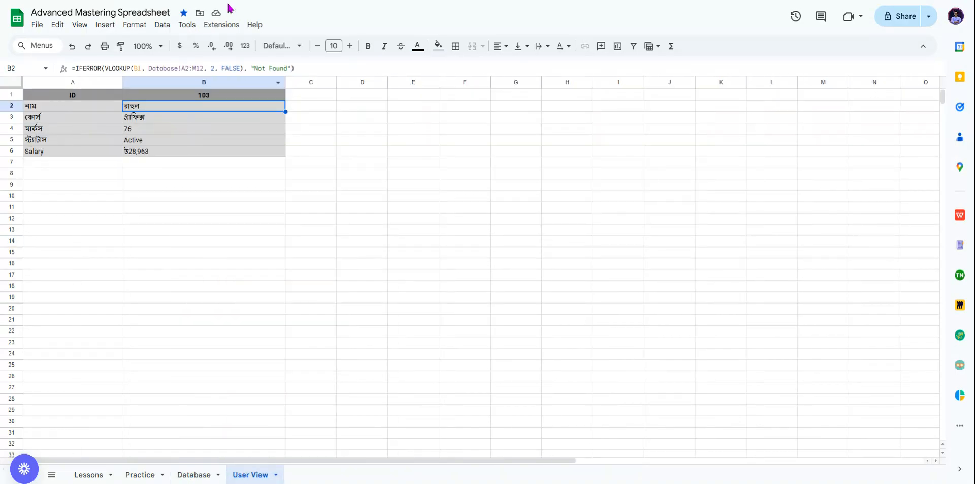
{"action": "left_click", "coordinate": [180, 68]}
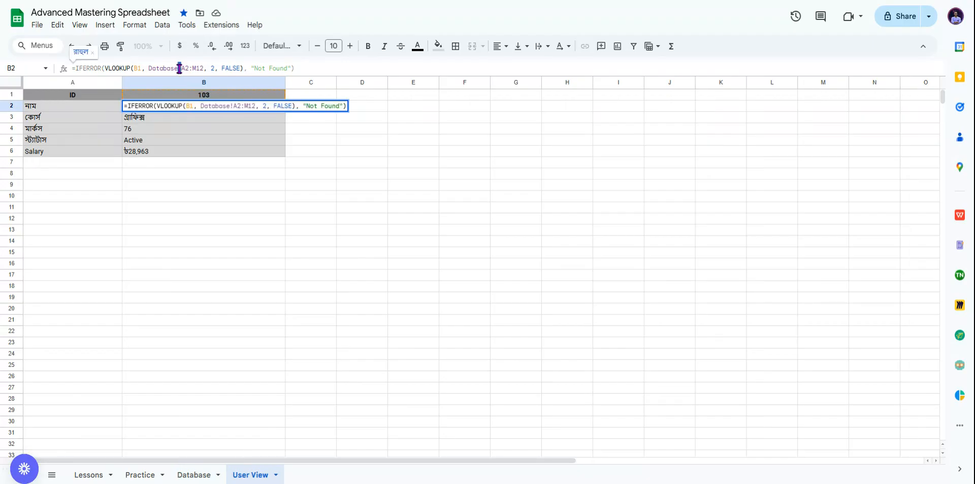
{"action": "left_click", "coordinate": [180, 68]}
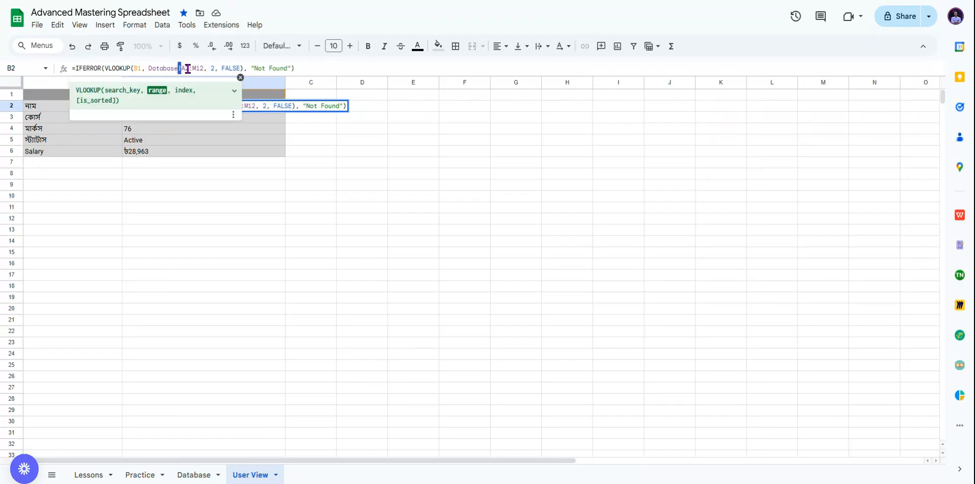
{"action": "left_click", "coordinate": [243, 173]}
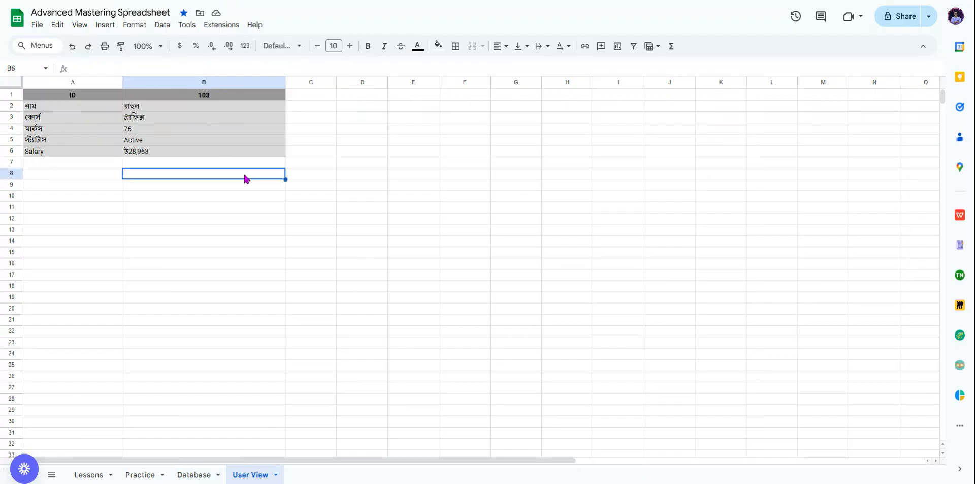
{"action": "left_click", "coordinate": [201, 106]}
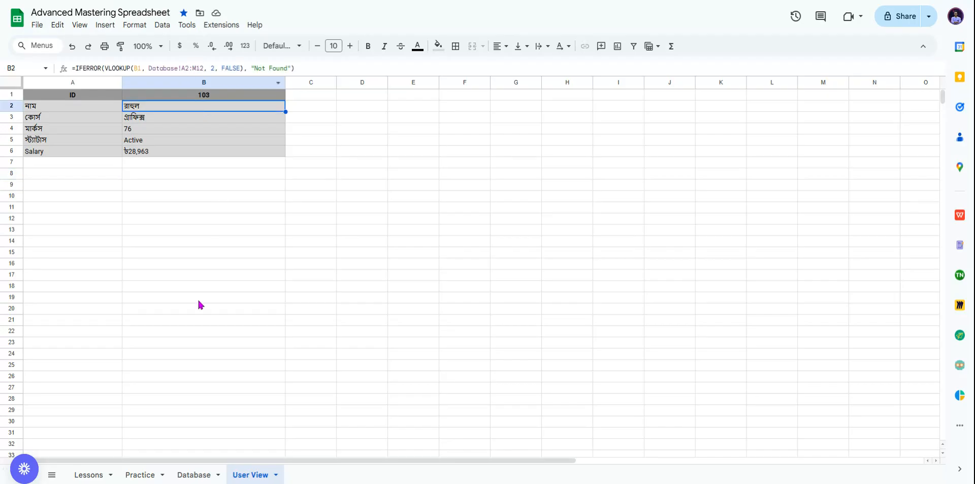
{"action": "left_click", "coordinate": [194, 474]}
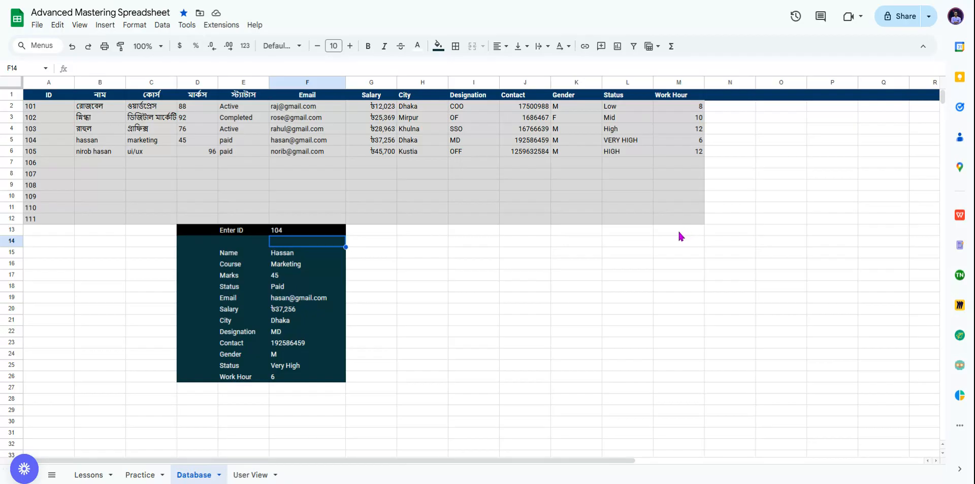
{"action": "left_click", "coordinate": [250, 474]}
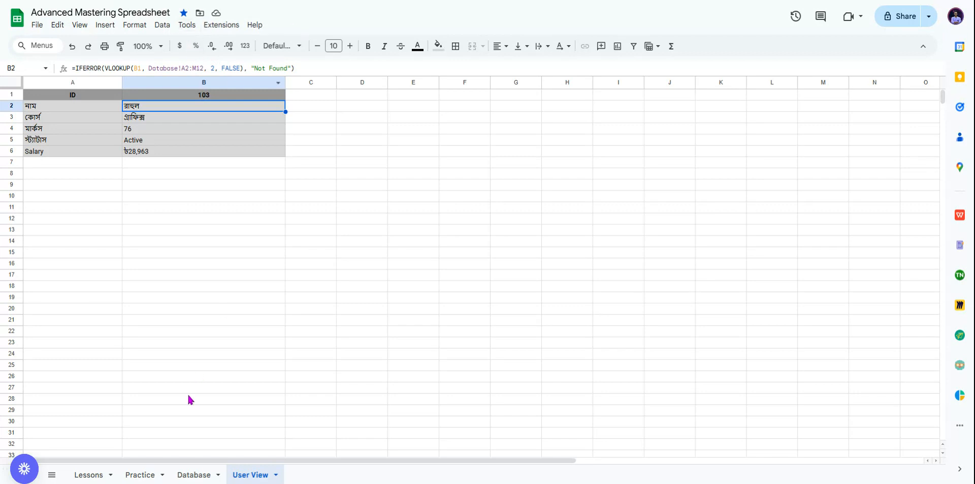
Step: Start employee 106's row: name user, course ux, marks 520, paid, e-mail, salary 56000, dhaka
{"action": "left_click", "coordinate": [192, 474]}
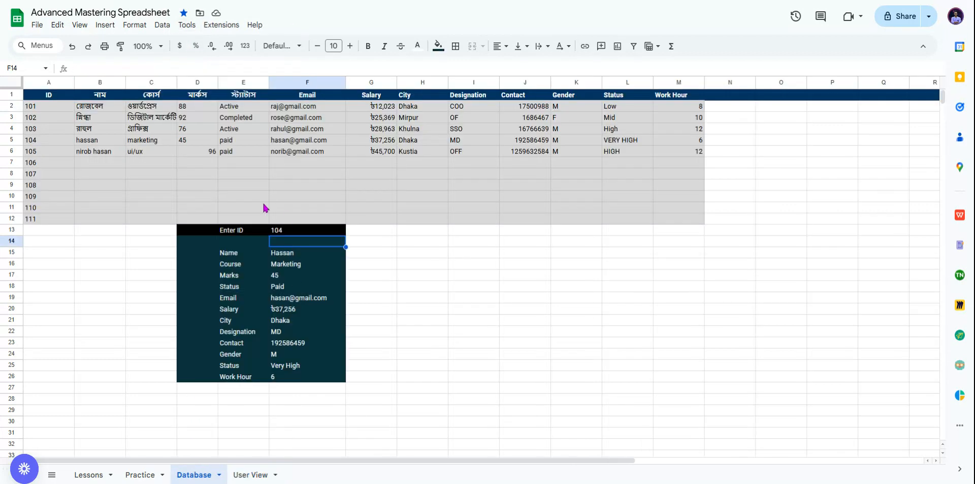
{"action": "left_click", "coordinate": [105, 164]}
{"action": "type", "text": "use"}
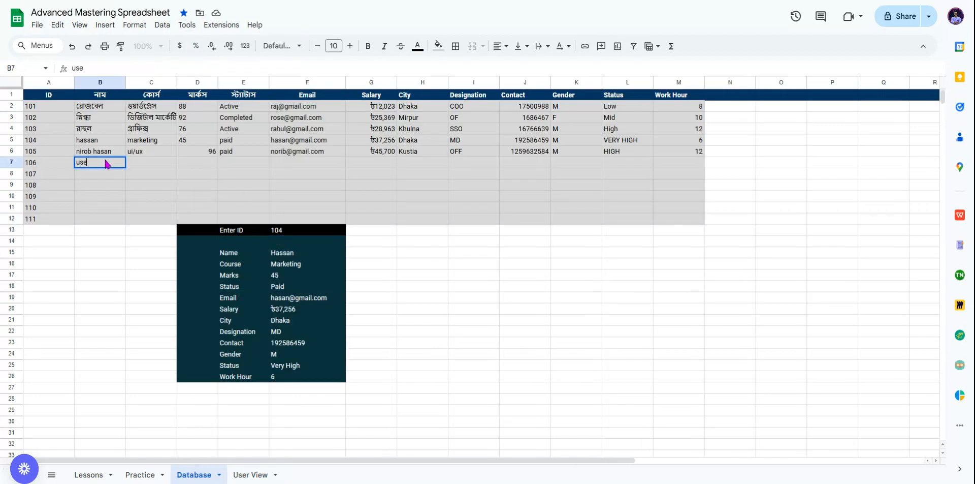
{"action": "type", "text": "user"}
{"action": "key", "text": "Tab"}
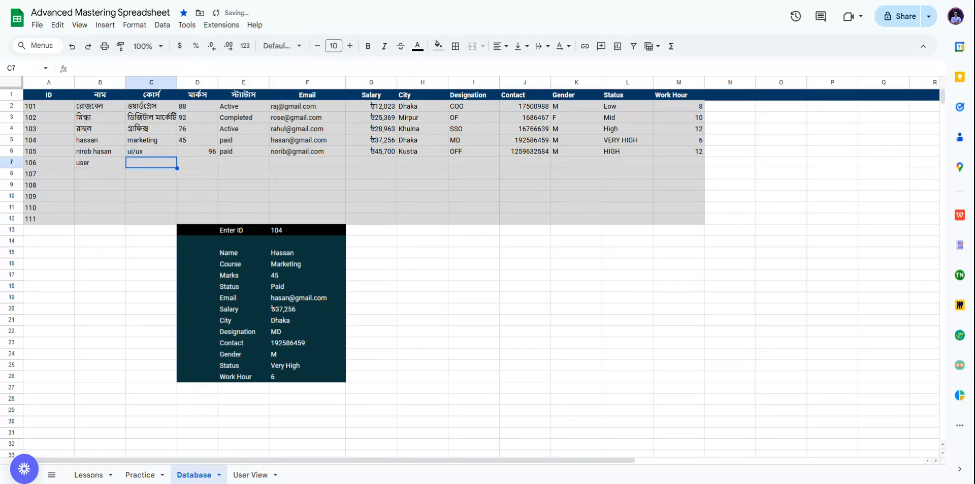
{"action": "type", "text": "ux"}
{"action": "key", "text": "Tab"}
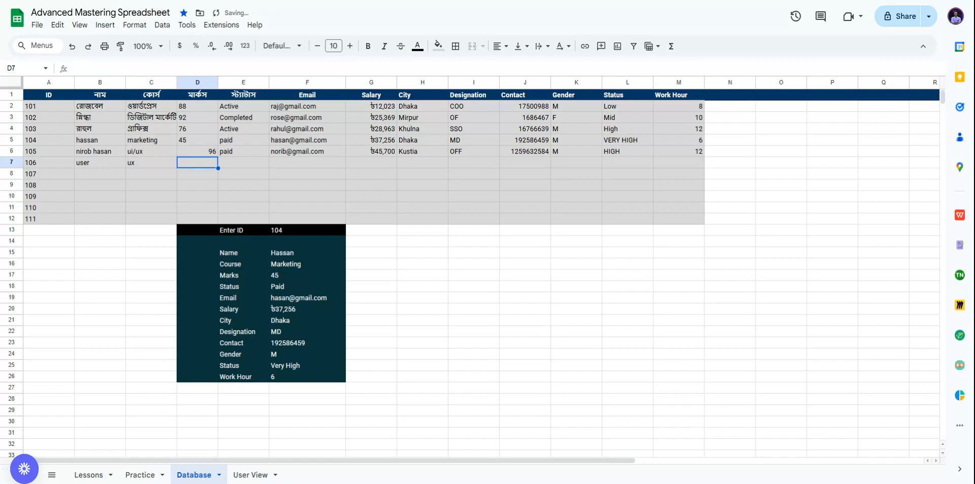
{"action": "type", "text": "520"}
{"action": "key", "text": "Tab"}
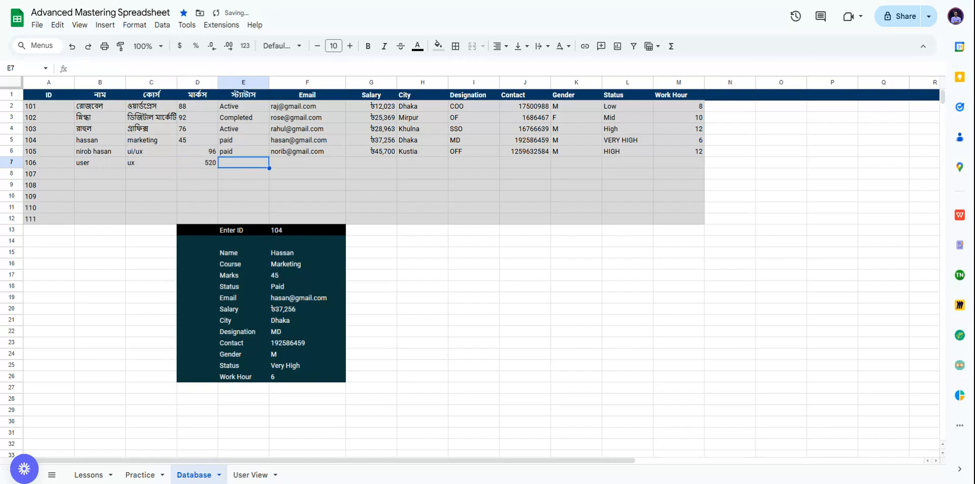
{"action": "type", "text": "paid"}
{"action": "key", "text": "Tab"}
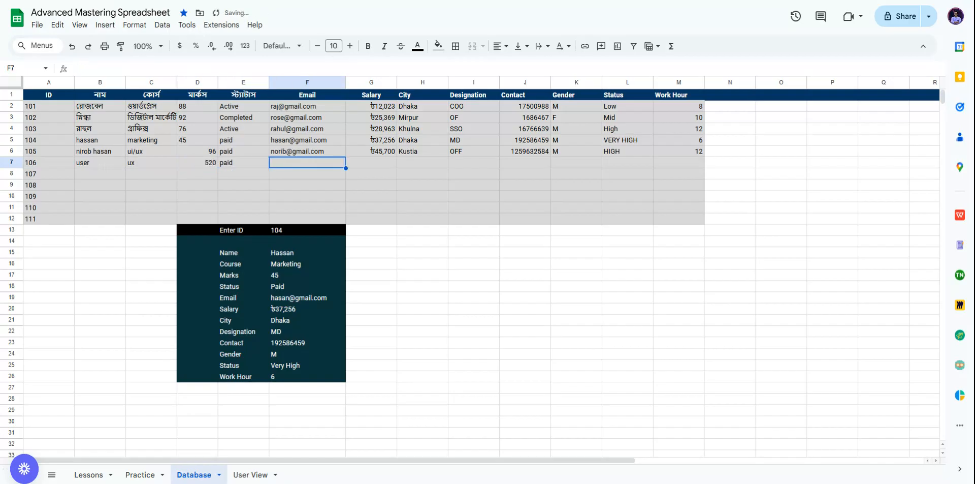
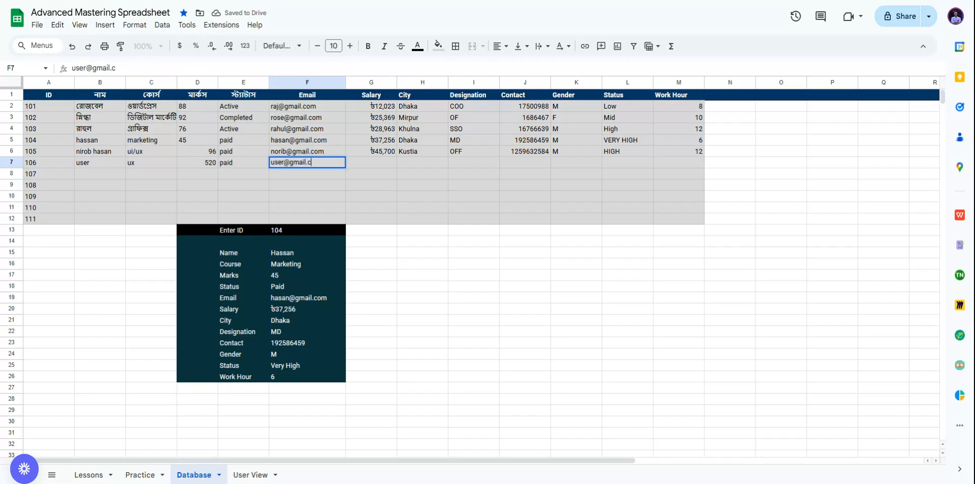
{"action": "key", "text": "Tab"}
{"action": "type", "text": "56000"}
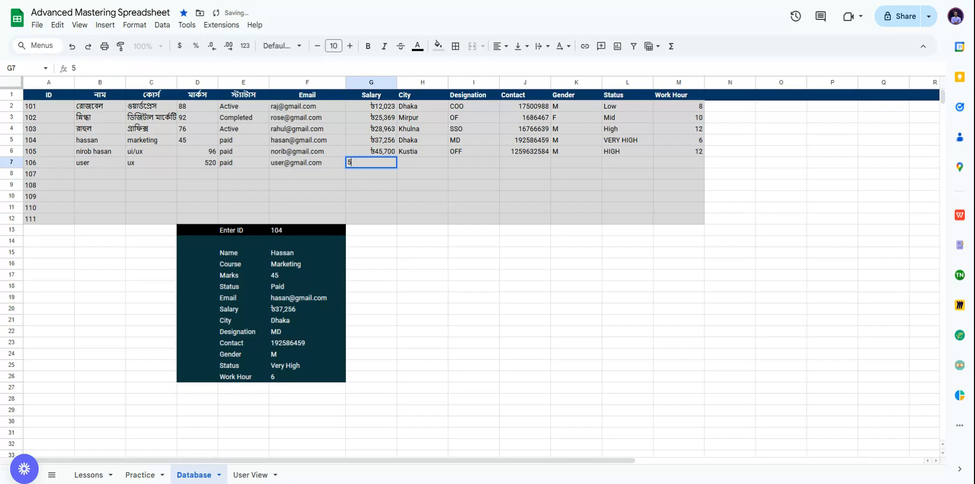
{"action": "key", "text": "Tab"}
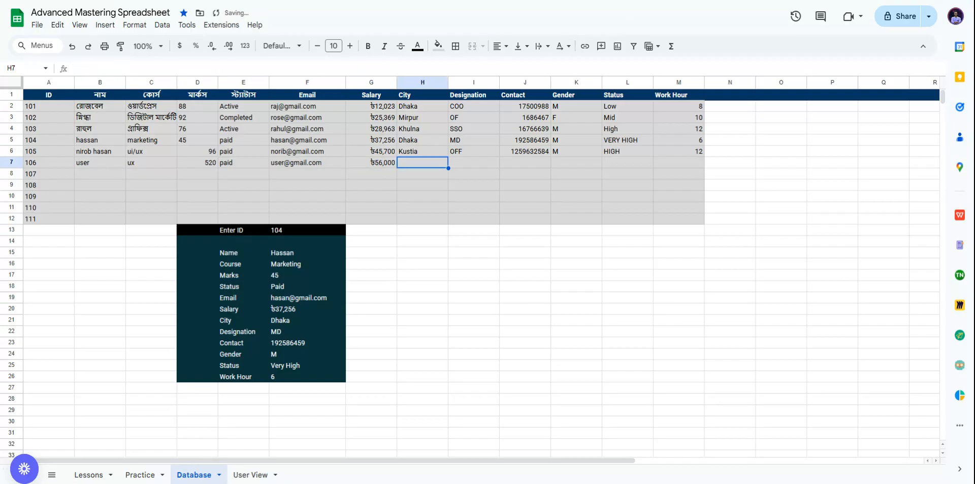
{"action": "type", "text": "dhaka"}
{"action": "key", "text": "Tab"}
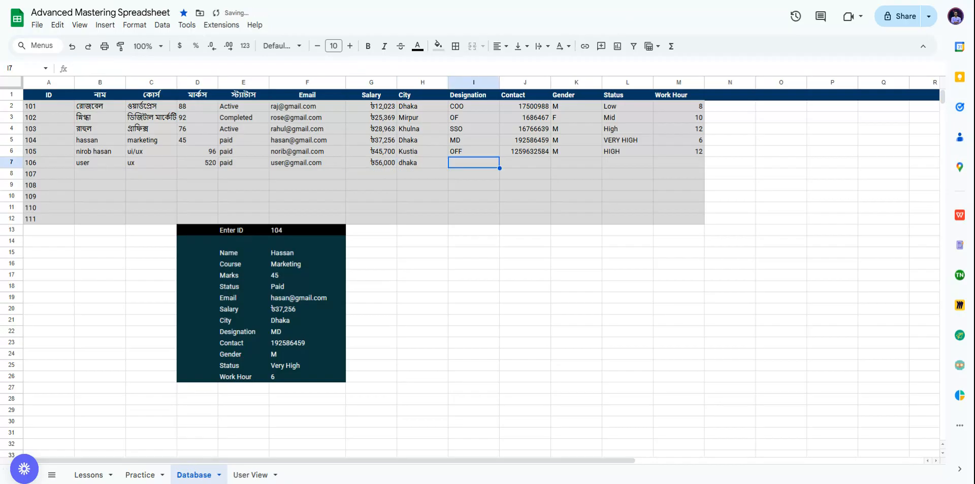
Step: Complete the row with designation OOA, a contact number, gender M, status Low and 8 work hours
{"action": "left_click", "coordinate": [429, 166]}
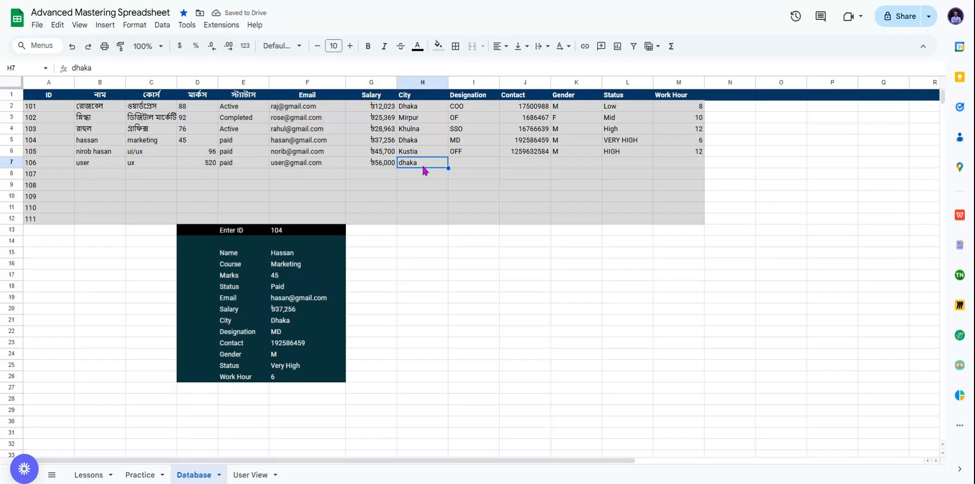
{"action": "left_click", "coordinate": [462, 167]}
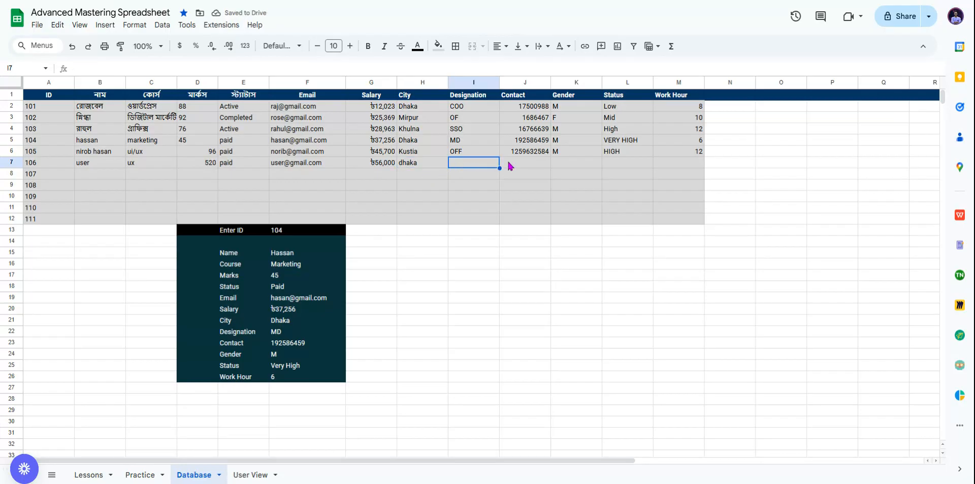
{"action": "type", "text": "OOA"}
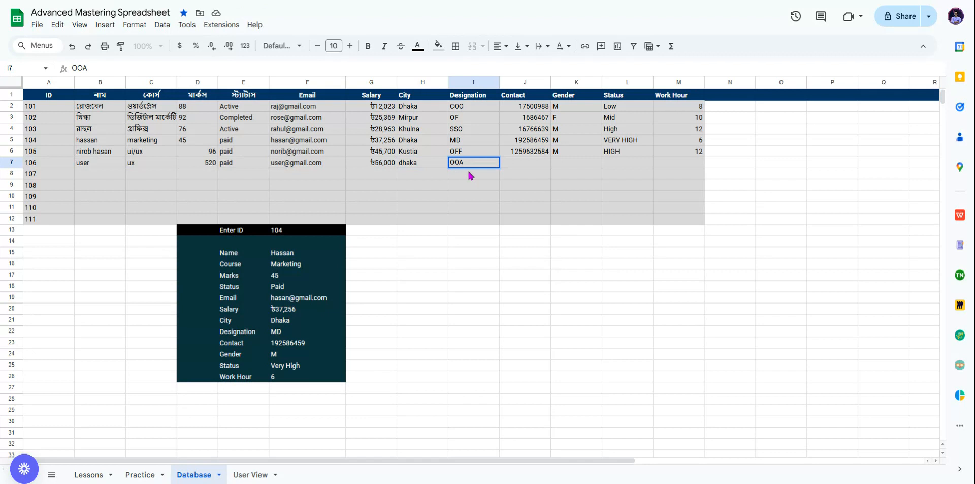
{"action": "left_click", "coordinate": [543, 165]}
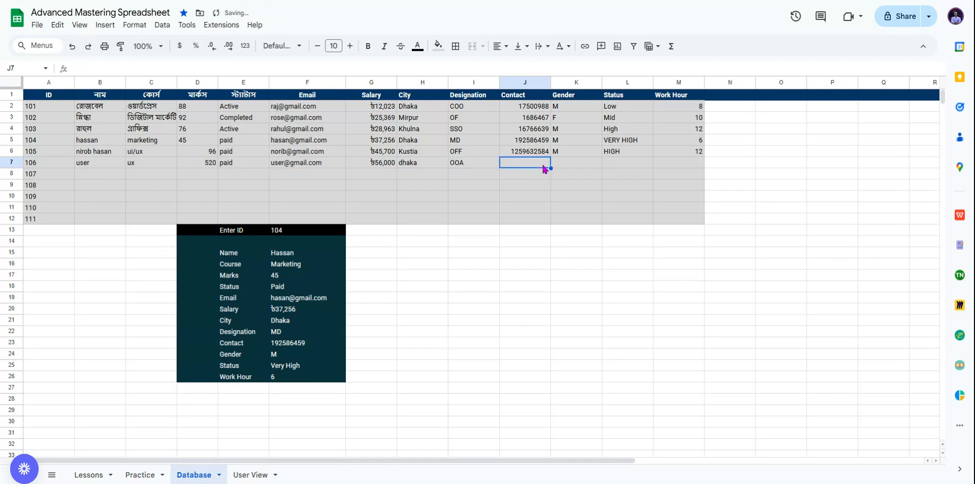
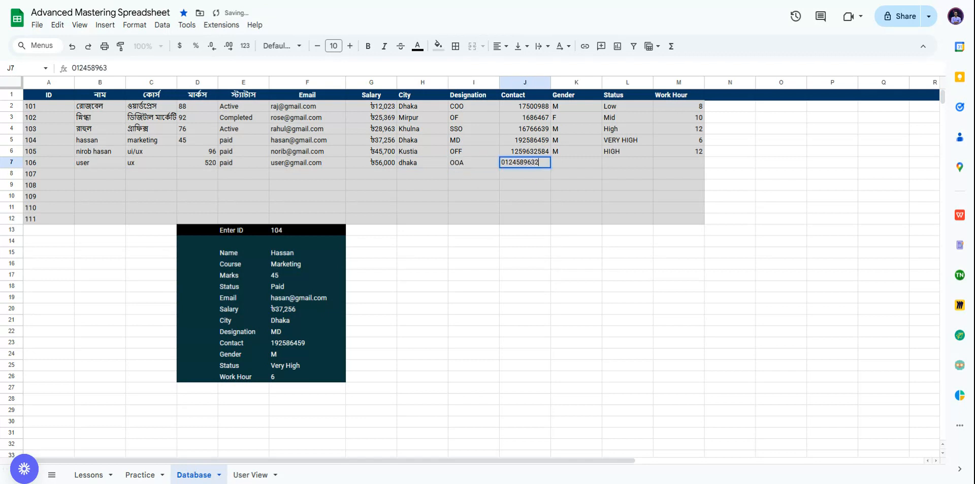
{"action": "left_click", "coordinate": [573, 161]}
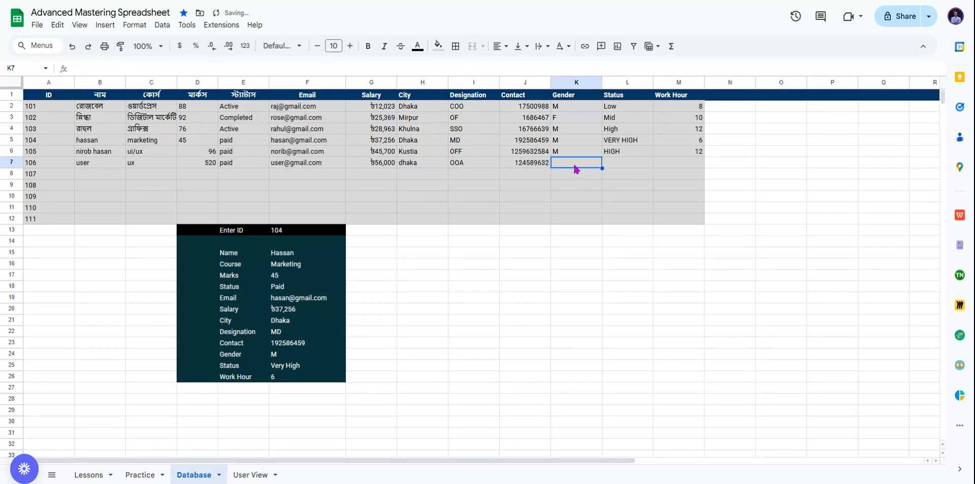
{"action": "type", "text": "M"}
{"action": "left_click", "coordinate": [644, 162]}
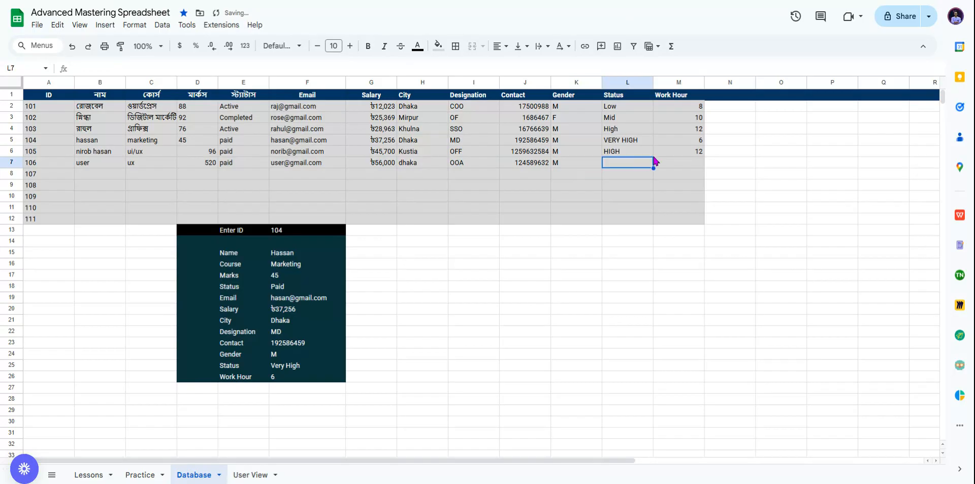
{"action": "type", "text": "Low"}
{"action": "key", "text": "Tab"}
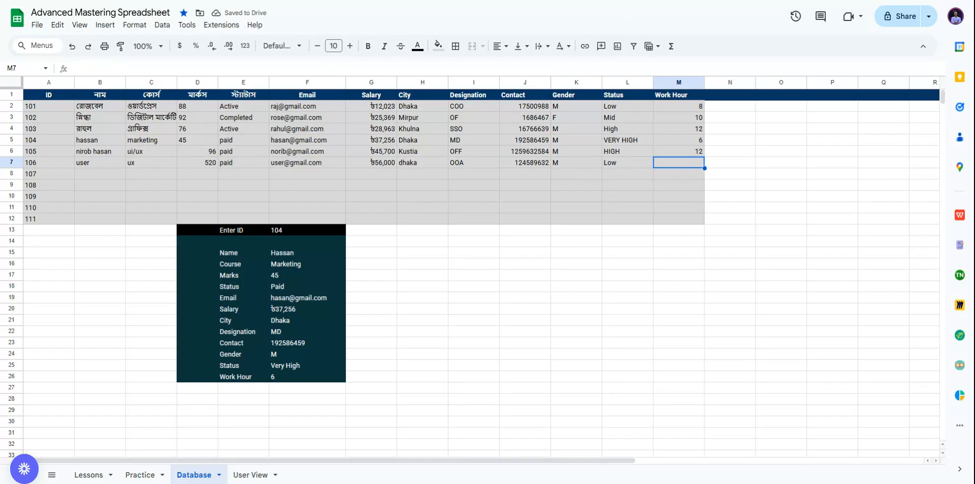
{"action": "type", "text": "8"}
{"action": "left_click", "coordinate": [572, 354]}
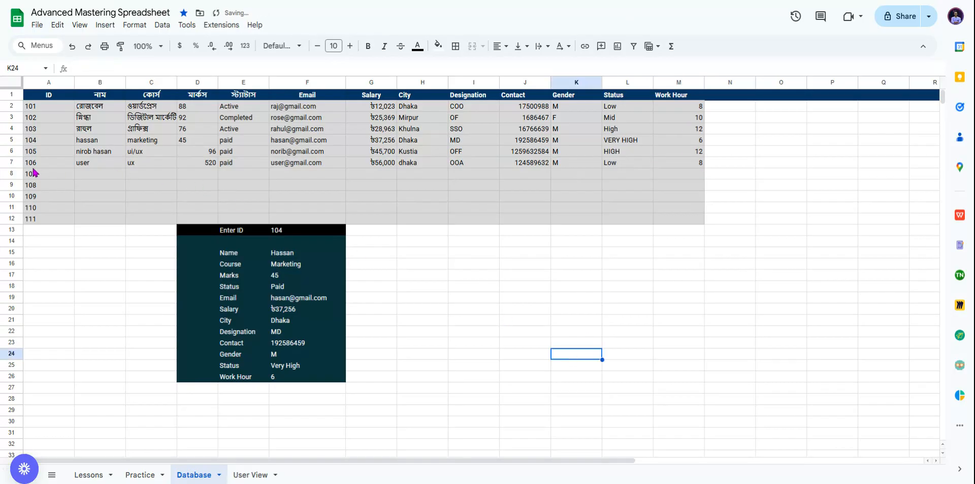
Step: Enter ID 106 in the employee lookup panel
{"action": "left_click", "coordinate": [321, 232]}
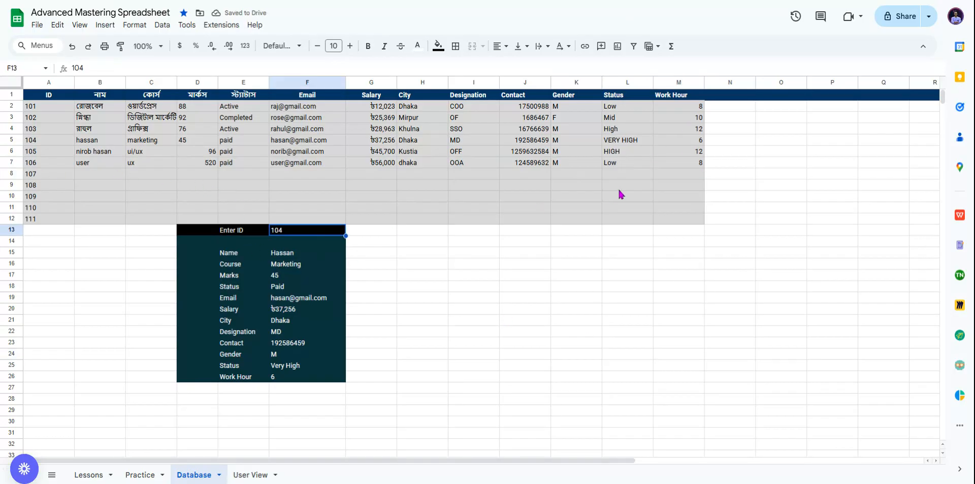
{"action": "type", "text": "10"}
{"action": "key", "text": "Return"}
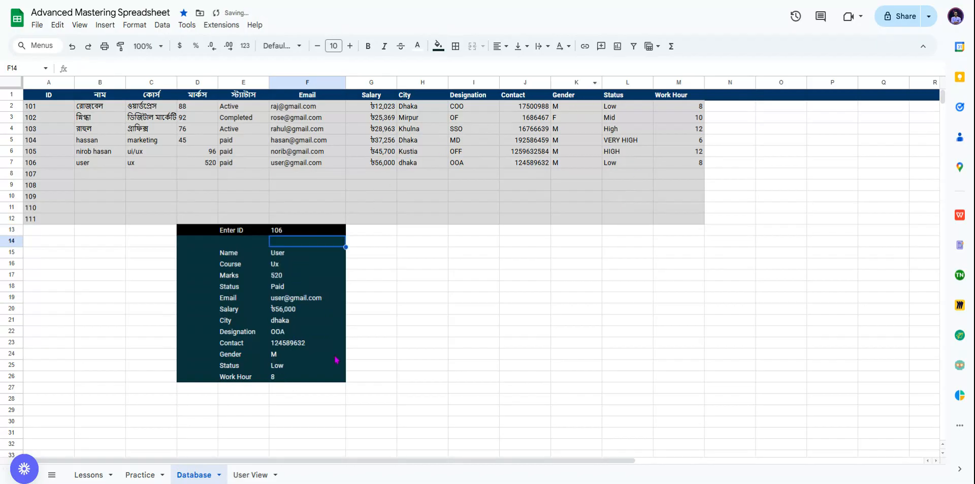
Step: Scroll down to the product table and select the Enter P-ID cell F57
{"action": "scroll", "coordinate": [452, 282], "scroll_direction": "down", "scroll_amount": 7}
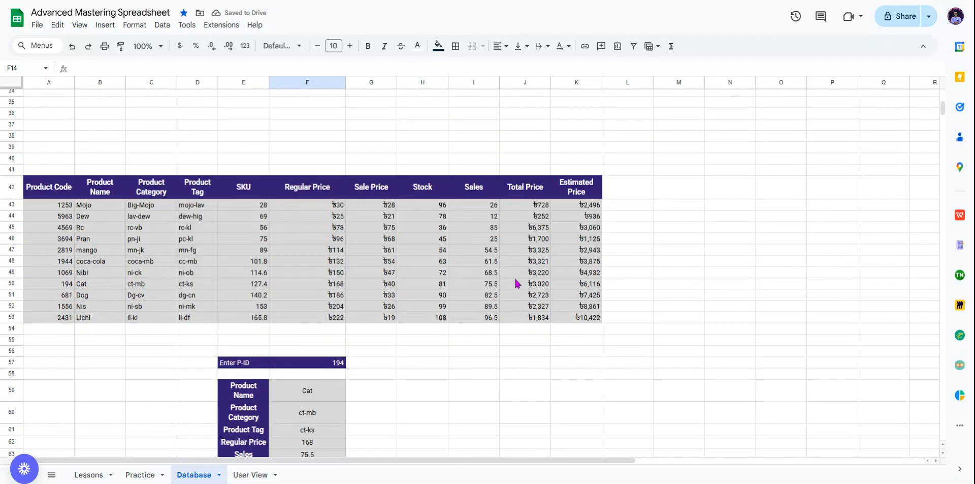
{"action": "scroll", "coordinate": [492, 312], "scroll_direction": "down", "scroll_amount": 1}
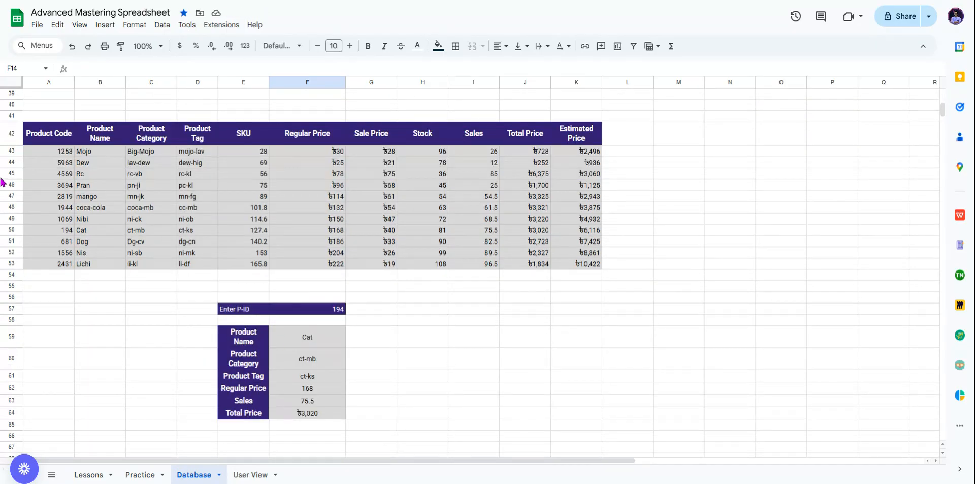
{"action": "scroll", "coordinate": [573, 159], "scroll_direction": "up", "scroll_amount": 1}
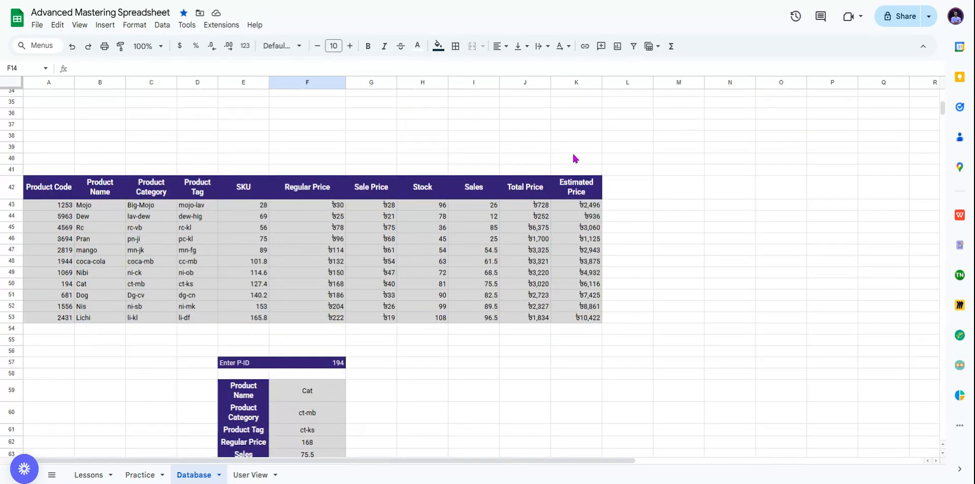
{"action": "scroll", "coordinate": [573, 159], "scroll_direction": "down", "scroll_amount": 1}
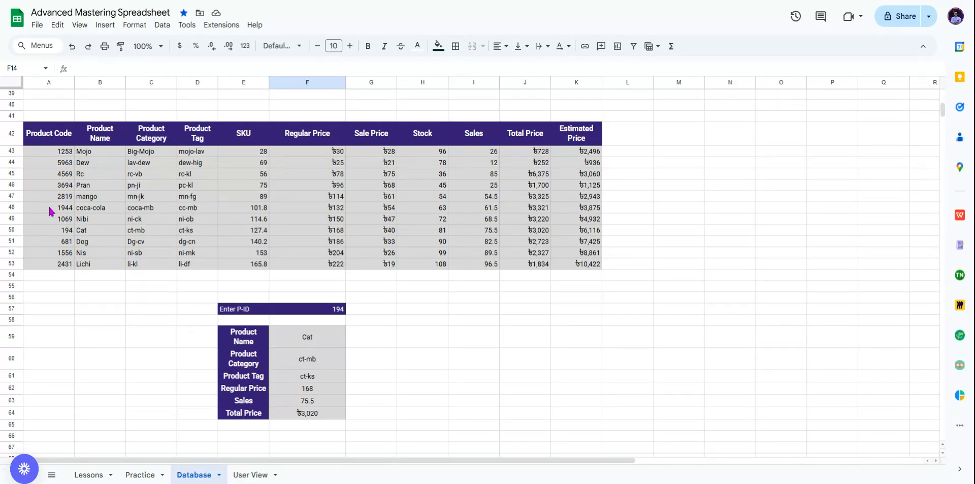
{"action": "left_click", "coordinate": [341, 312]}
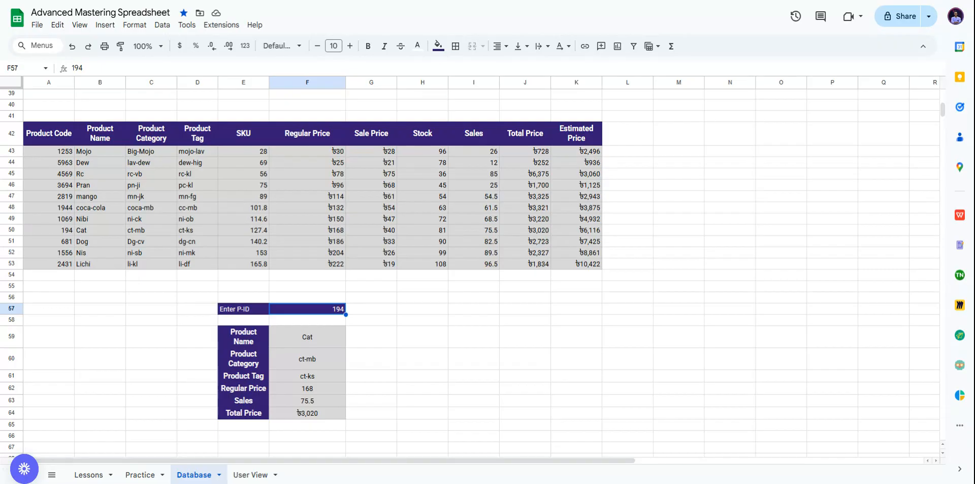
Step: Enter P-ID 681 and review the Name, Category, Tag, Price, Sales and Total lookup formulas
{"action": "type", "text": "681"}
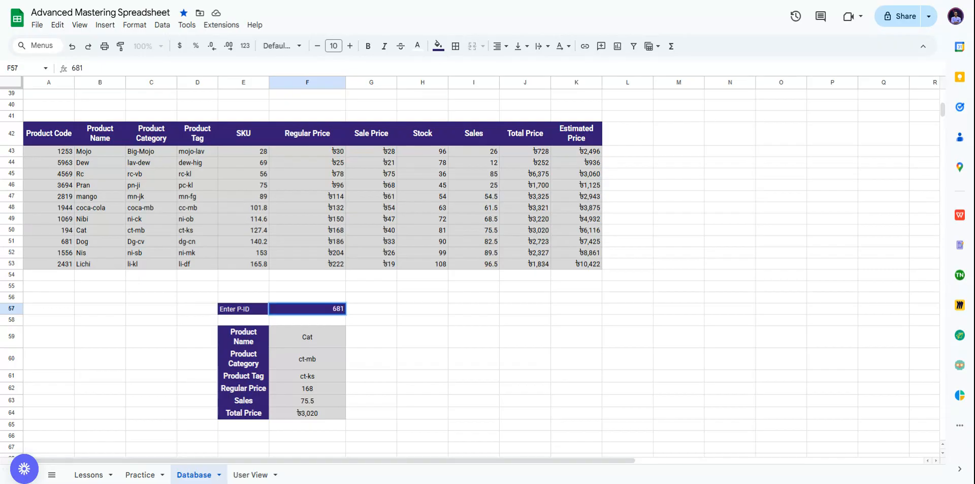
{"action": "key", "text": "Return"}
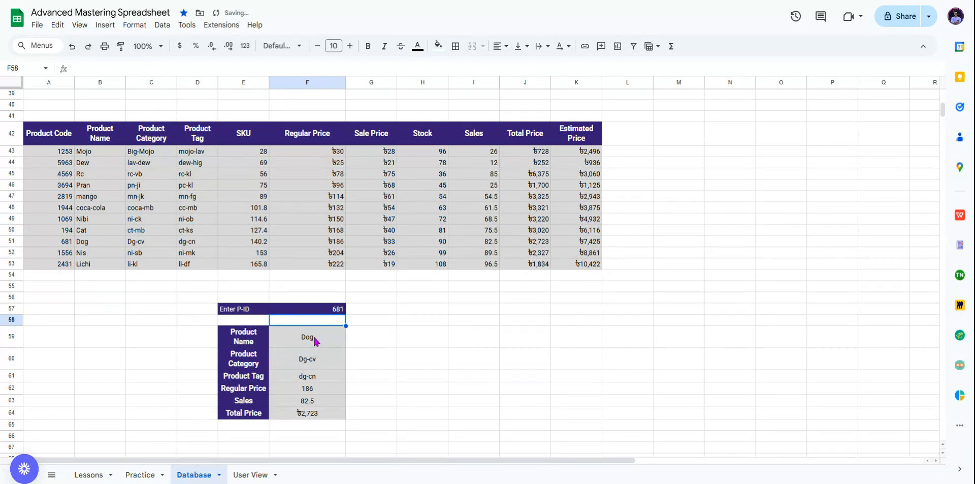
{"action": "left_click", "coordinate": [314, 340]}
{"action": "left_click", "coordinate": [332, 366]}
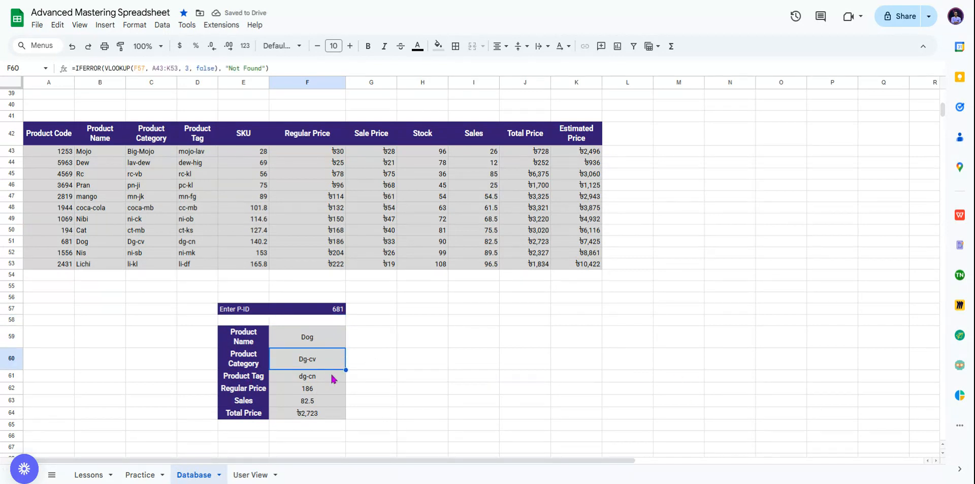
{"action": "left_click", "coordinate": [333, 378]}
{"action": "left_click", "coordinate": [301, 391]}
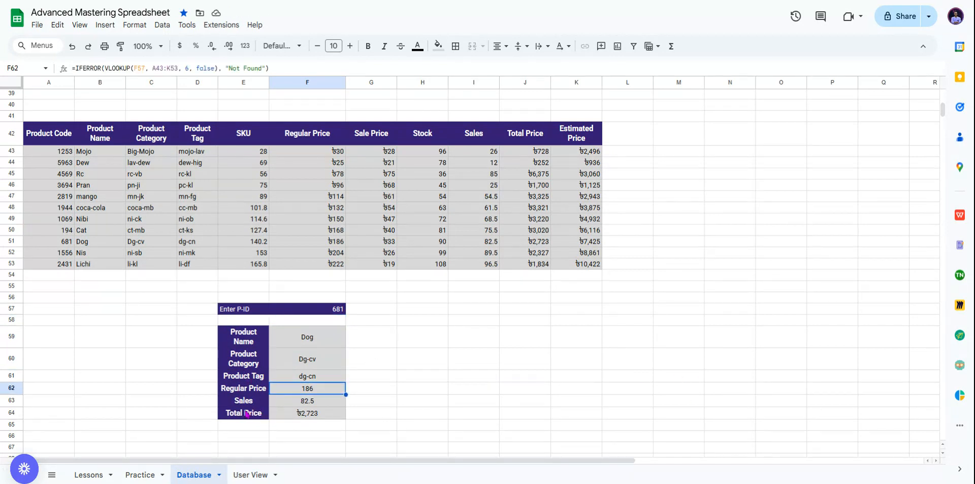
{"action": "left_click", "coordinate": [335, 402]}
{"action": "left_click", "coordinate": [309, 415]}
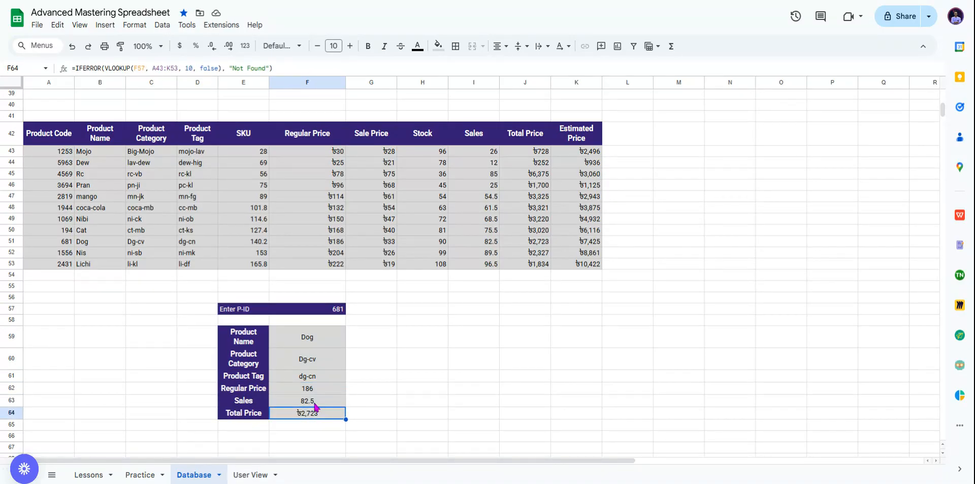
Step: Compare the Regular Price and Sales lookup formulas against each other
{"action": "left_click", "coordinate": [328, 392]}
{"action": "left_click", "coordinate": [322, 403]}
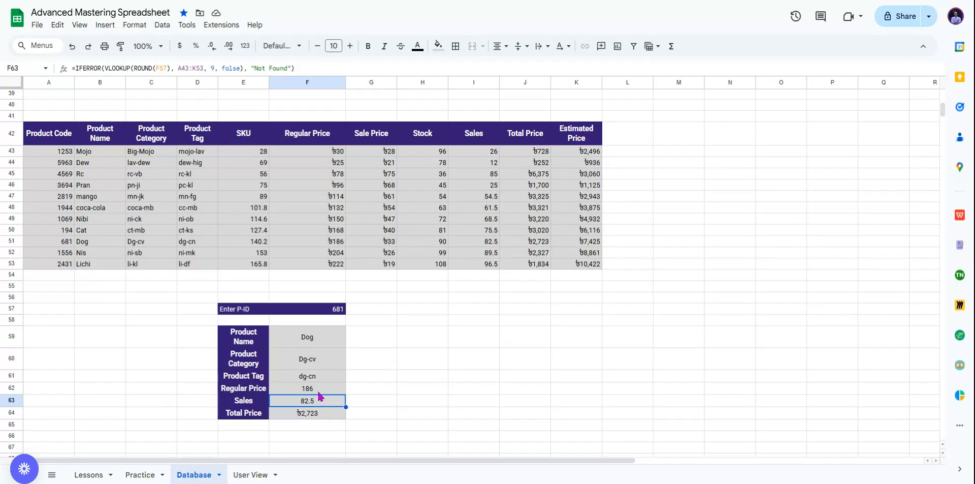
{"action": "left_click", "coordinate": [318, 392]}
{"action": "left_click", "coordinate": [319, 399]}
{"action": "left_click", "coordinate": [446, 367]}
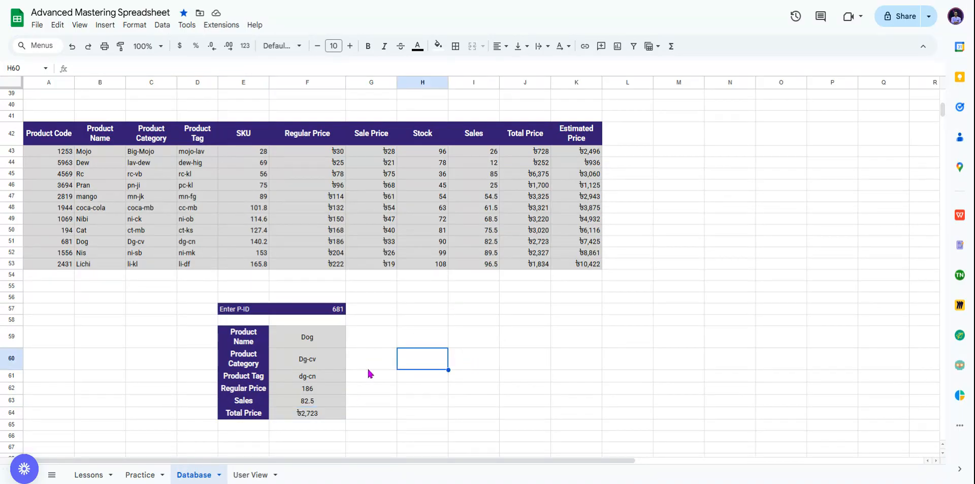
Step: Enter P-ID 2819 in cell F57
{"action": "left_click", "coordinate": [326, 310]}
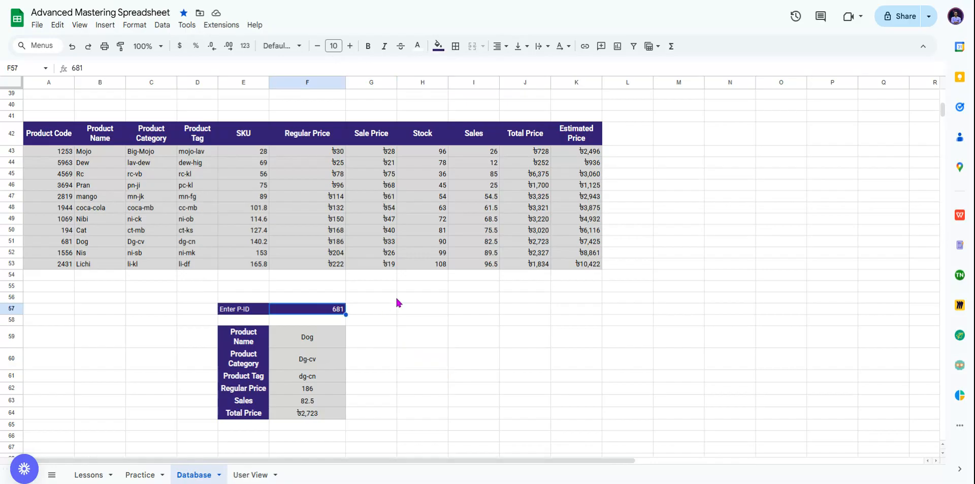
{"action": "type", "text": "28"}
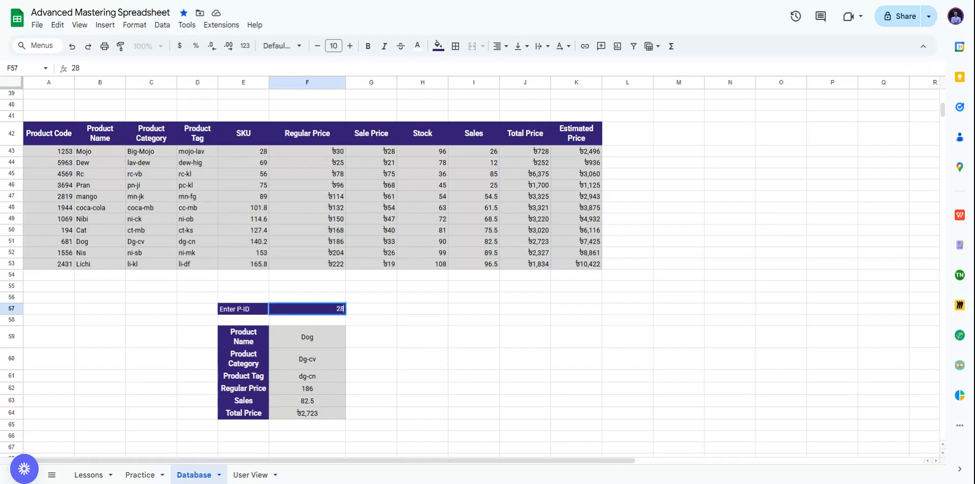
{"action": "type", "text": "19"}
{"action": "key", "text": "Return"}
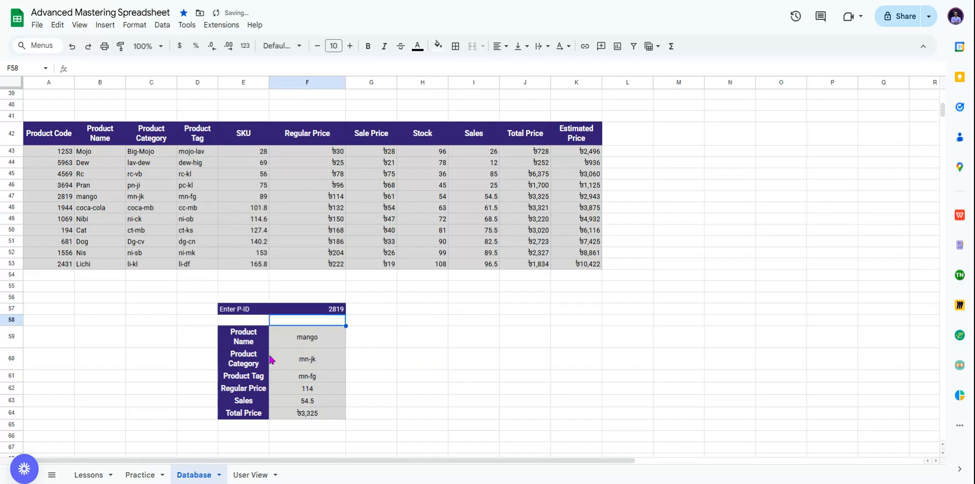
Step: Select mango's row 47 in the product table to compare it with the panel
{"action": "left_click", "coordinate": [88, 196]}
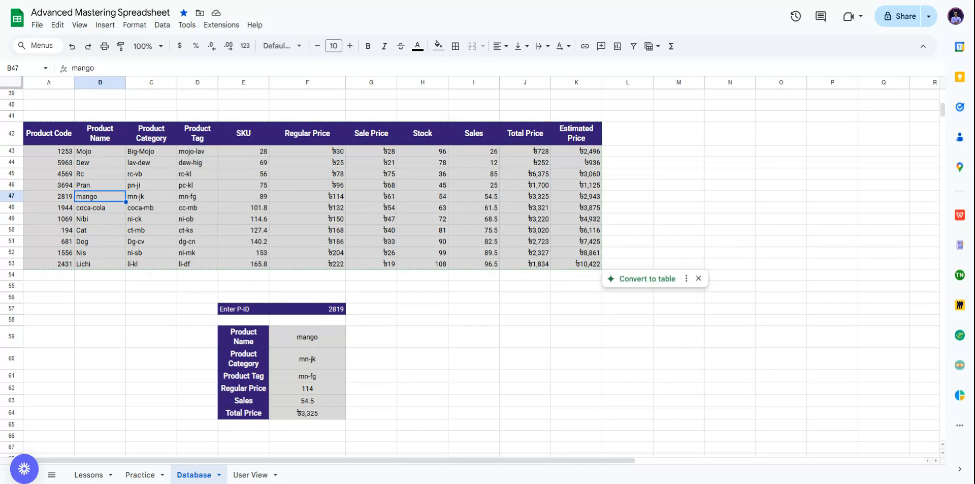
{"action": "left_click", "coordinate": [20, 199]}
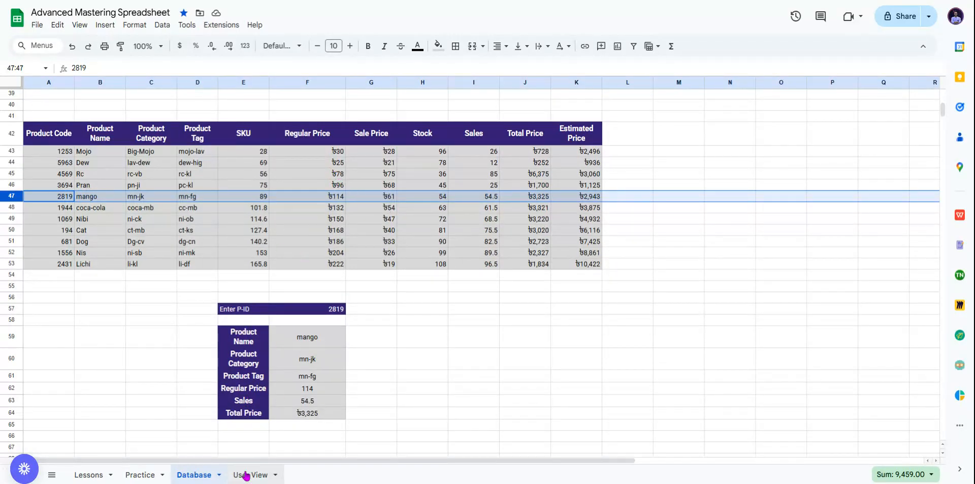
{"action": "scroll", "coordinate": [417, 315], "scroll_direction": "down", "scroll_amount": 5}
{"action": "scroll", "coordinate": [417, 315], "scroll_direction": "up", "scroll_amount": 5}
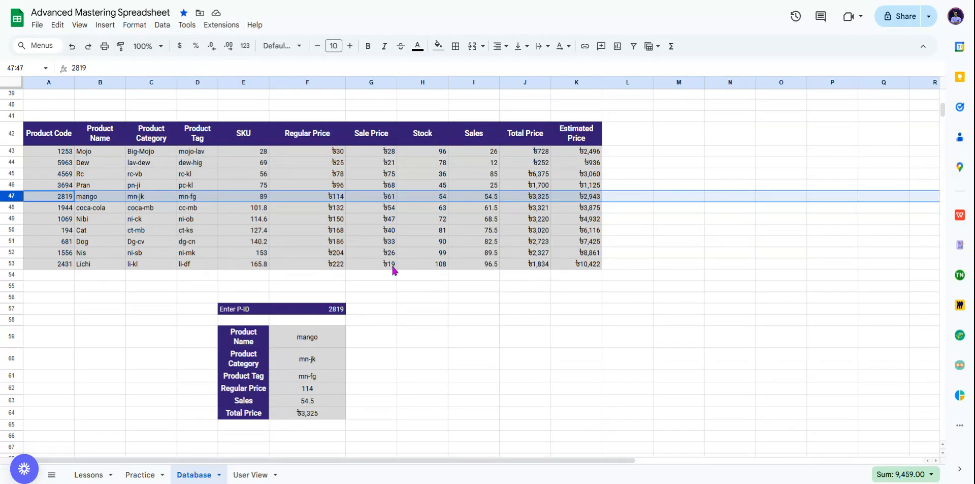